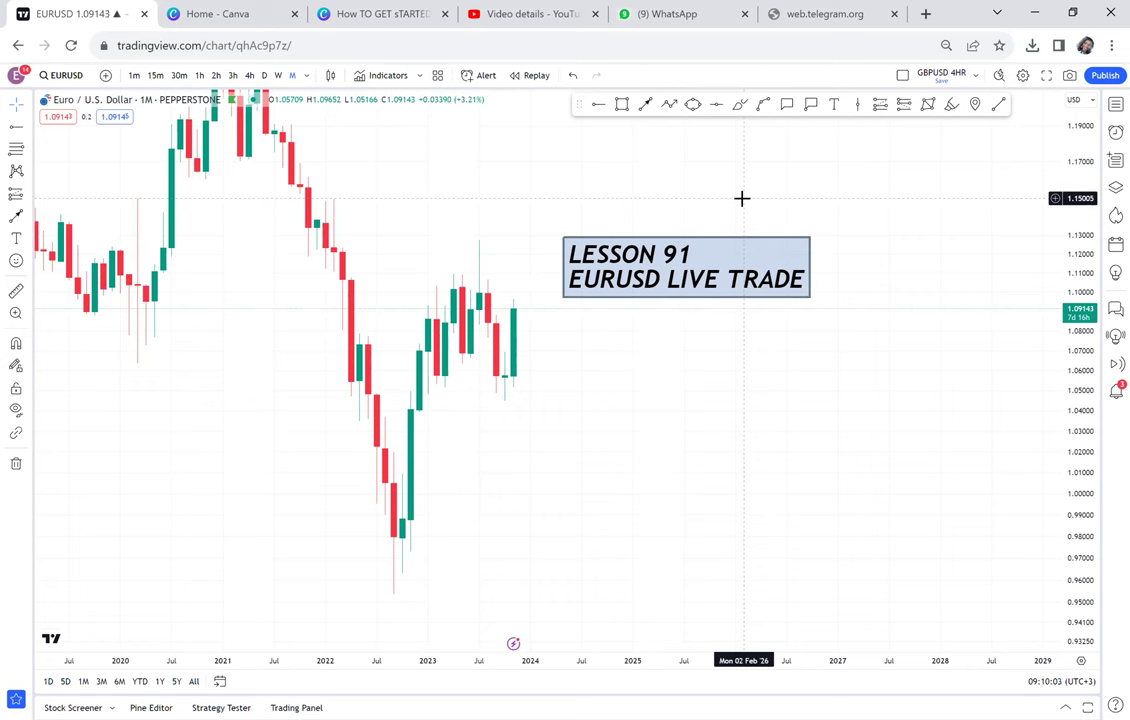
Step: Move the lesson title label farther from the candles, to about 1.1555 at May 2025
left_click_drag(667, 283, 767, 237)
scroll(767, 237, "down", 1)
scroll(768, 243, "down", 3)
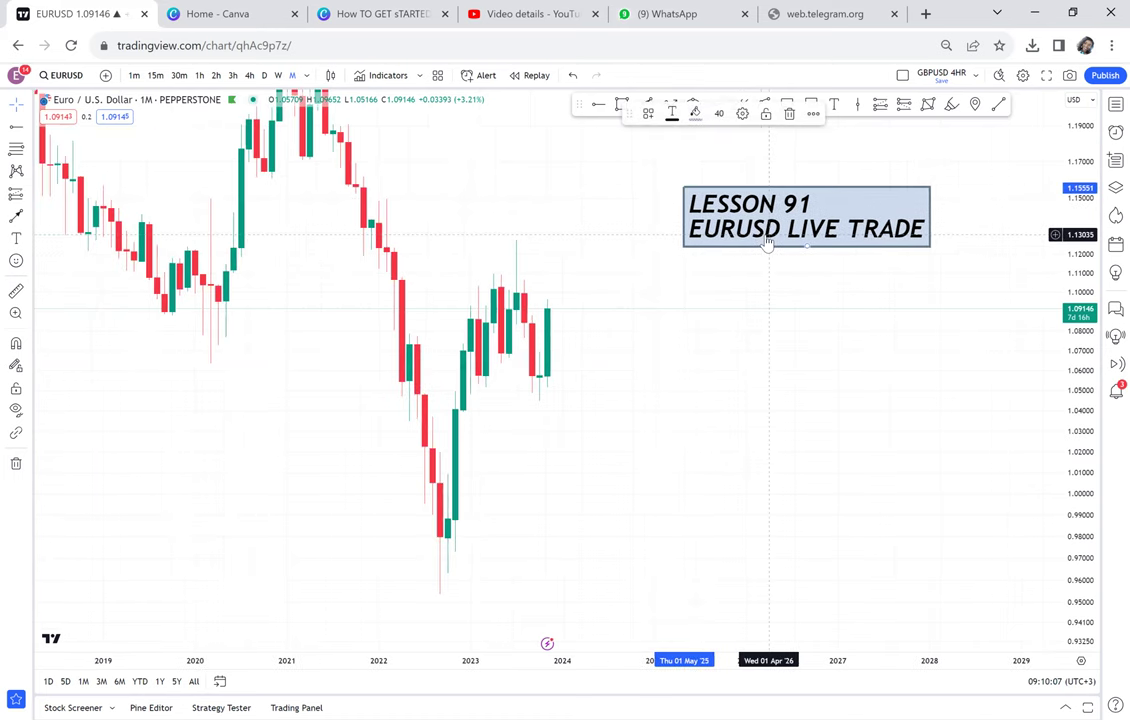
scroll(768, 243, "down", 1)
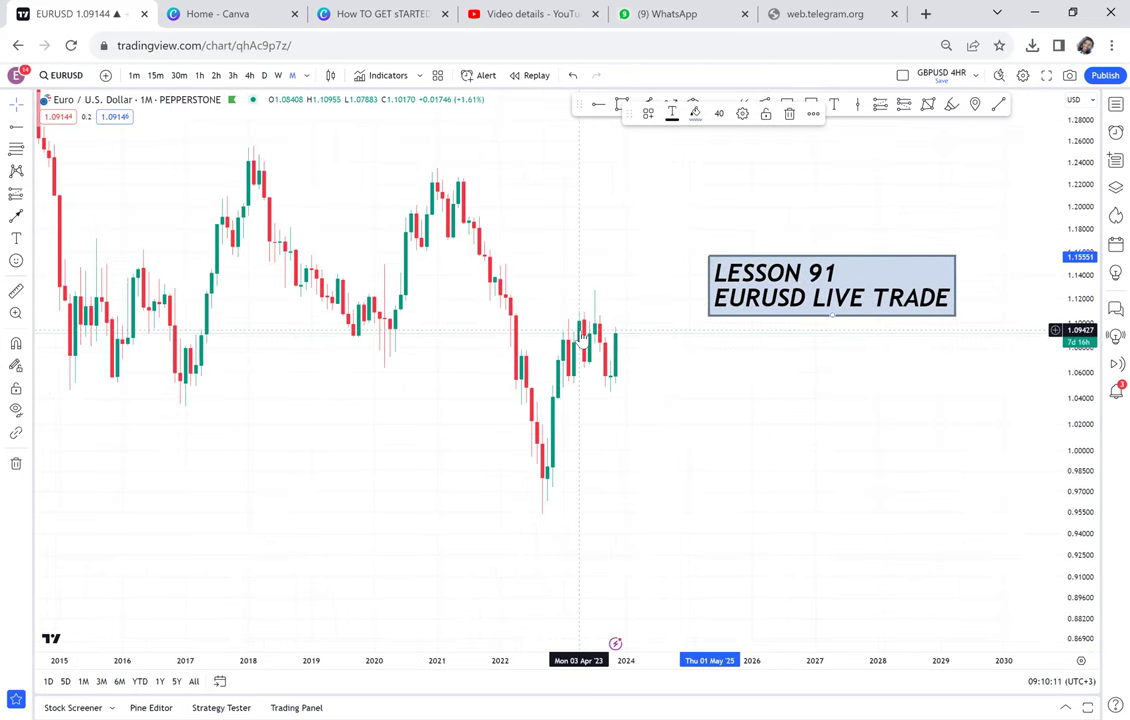
Step: Draw a rectangle around the long-term consolidation range, from about 1.256 down to 1.031, June 2014 to July 2024
scroll(590, 246, "down", 3)
left_click_drag(640, 265, 726, 307)
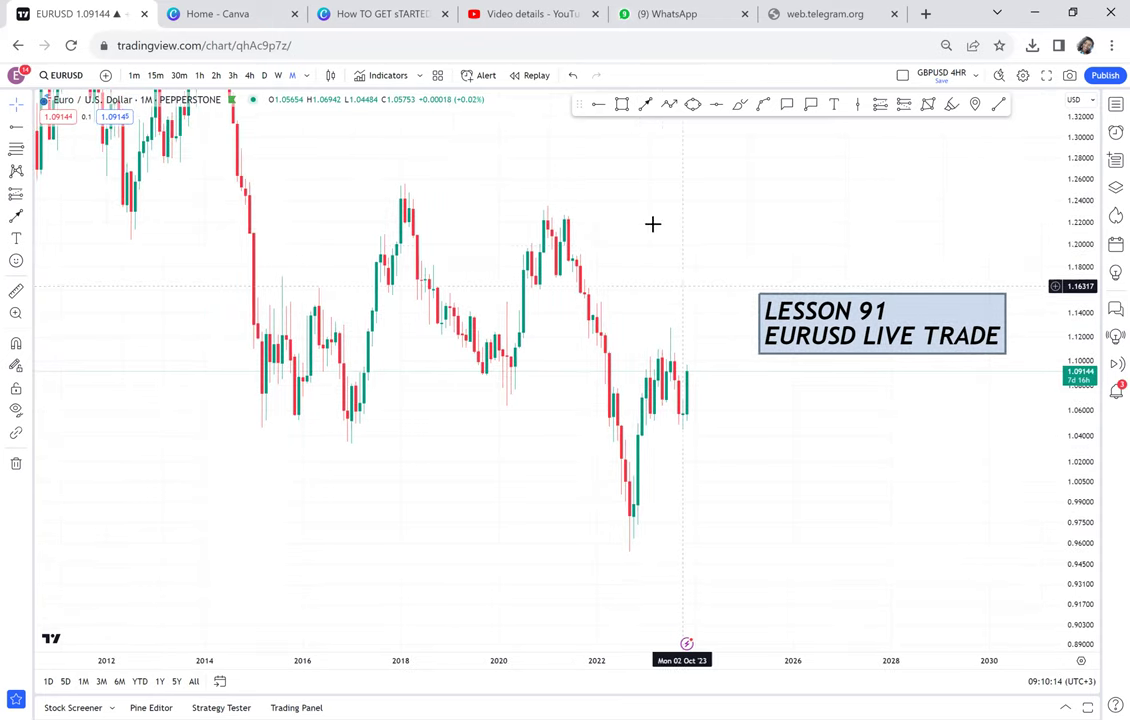
left_click(620, 103)
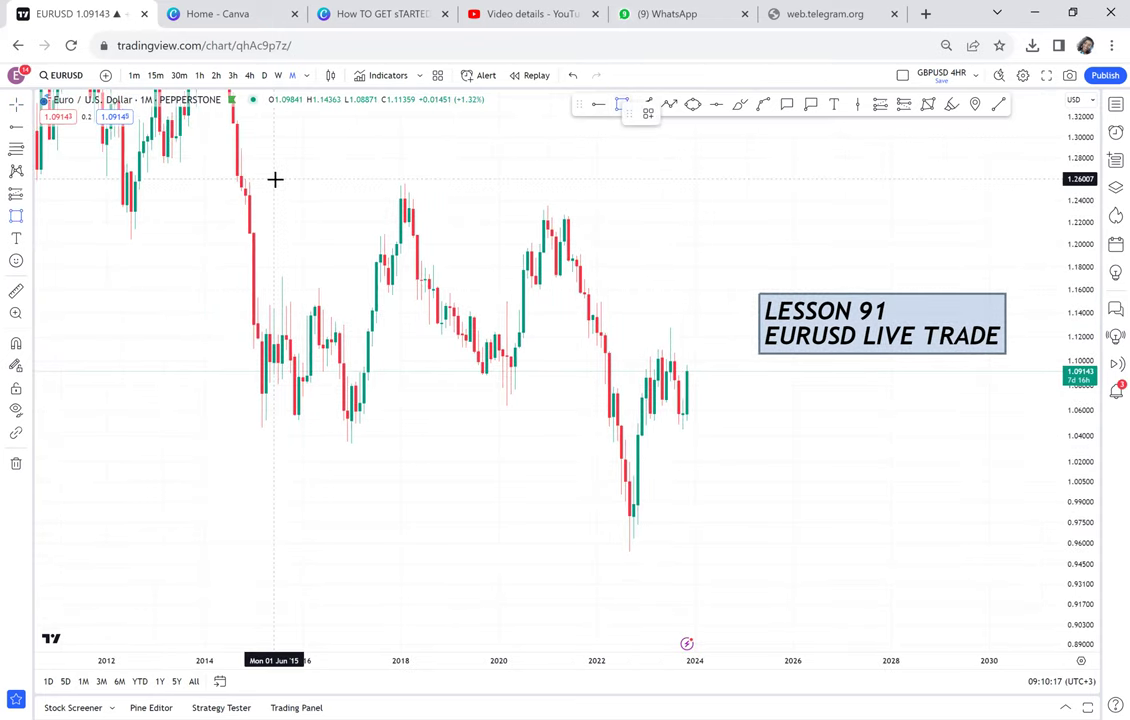
left_click_drag(225, 183, 566, 360)
left_click_drag(663, 383, 719, 447)
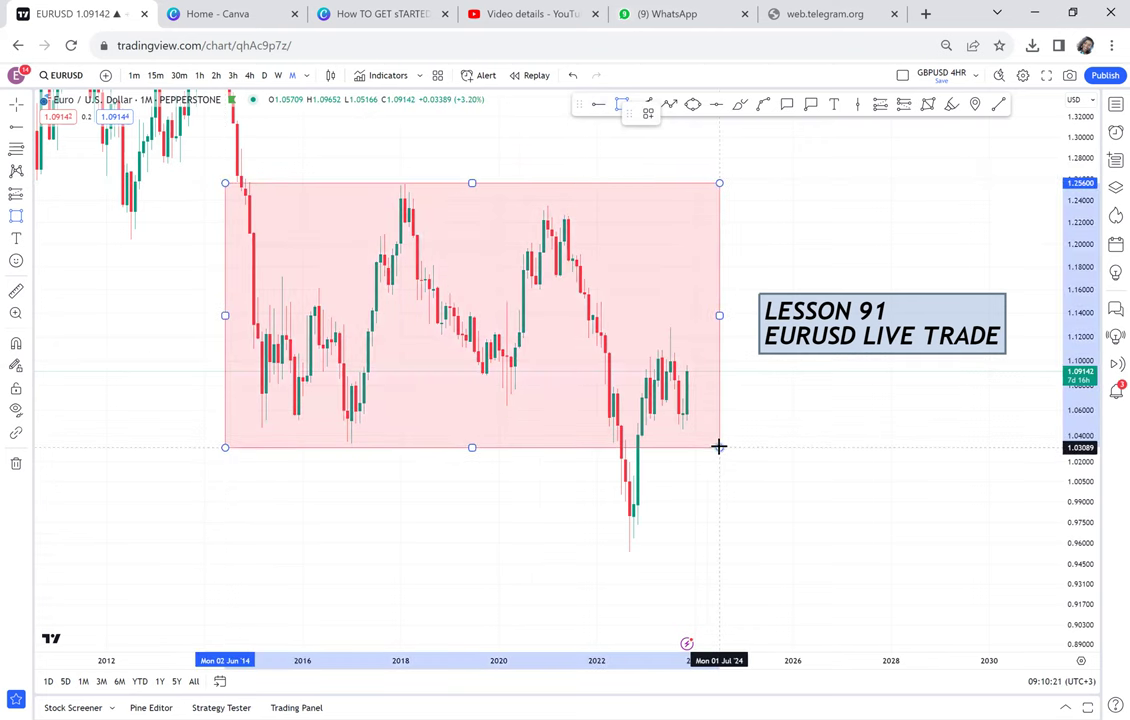
left_click(729, 512)
Step: Draw a narrow rectangle spanning the consolidation range's full height, starting near its early 2018 peak
left_click_drag(729, 512, 787, 474)
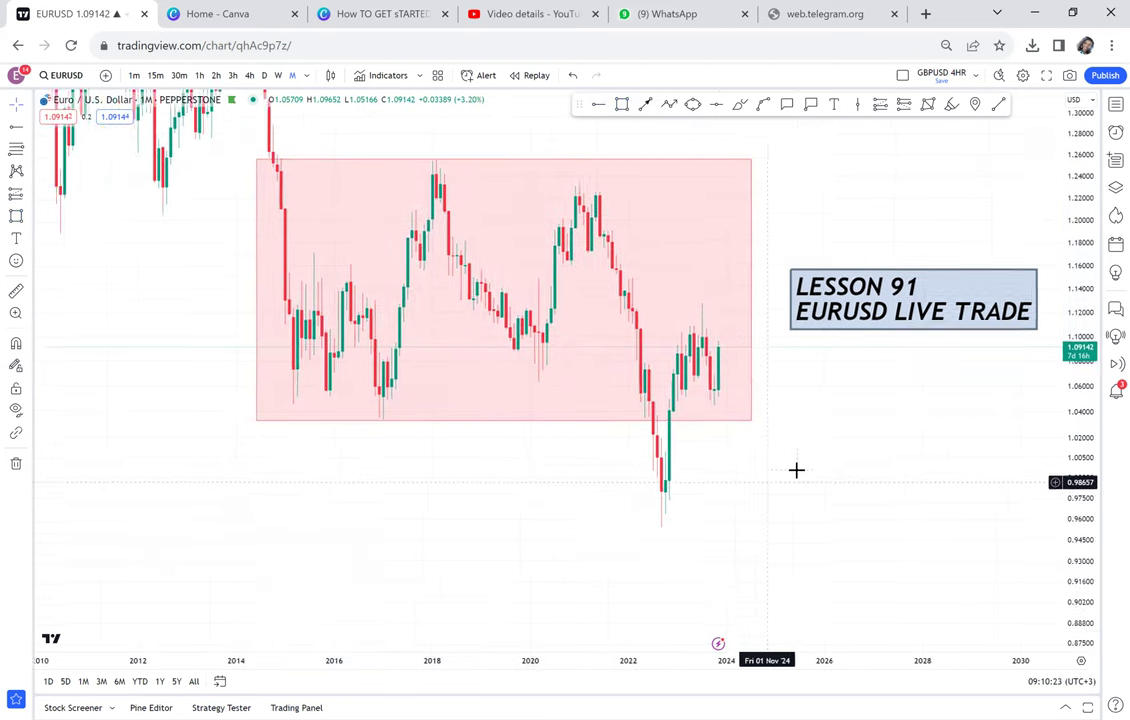
left_click(621, 104)
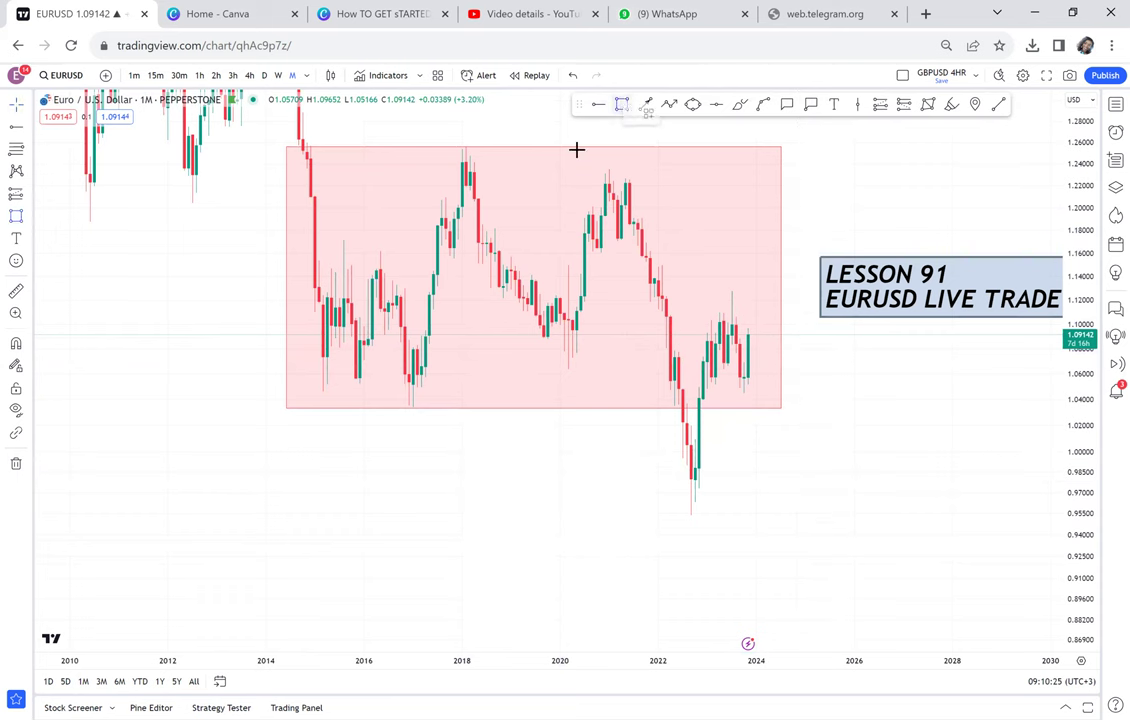
left_click(457, 147)
left_click_drag(525, 322, 541, 406)
left_click(541, 406)
Step: Move the narrow rectangle directly below the consolidation range, covering about 1.031 to 0.850, September 2017 to May 2019
left_click_drag(530, 455, 559, 273)
left_click_drag(566, 194, 542, 456)
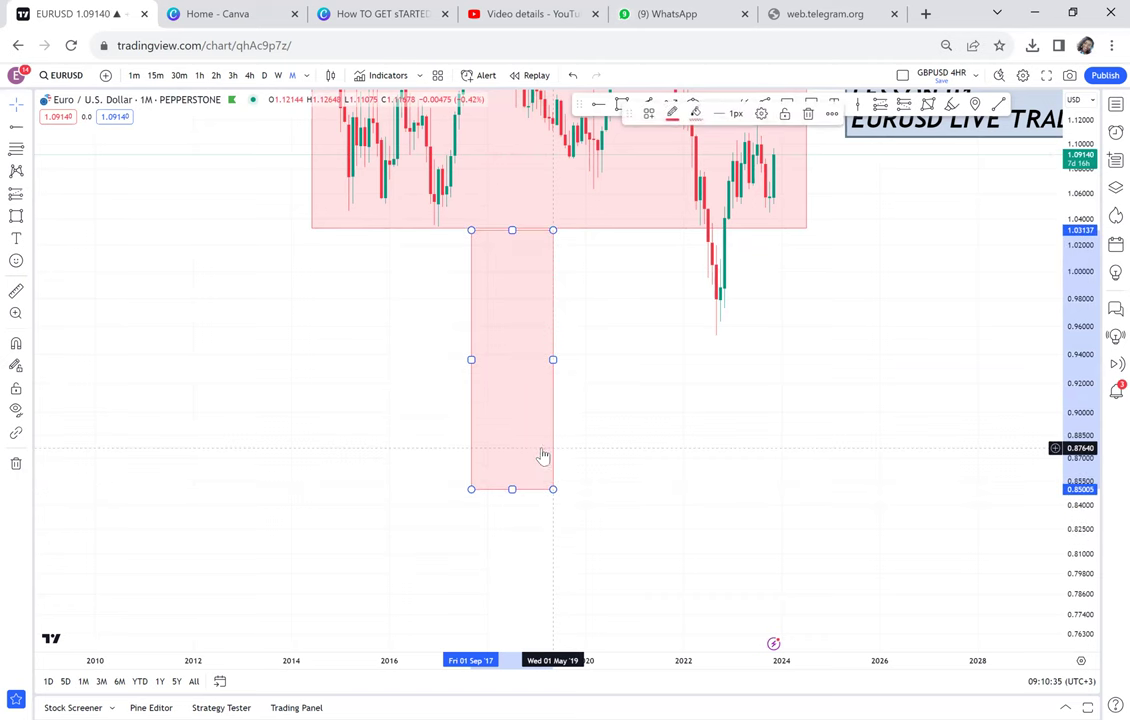
left_click(344, 248)
Step: Measure the price drop from the consolidation range's lower edge to the lower edge of the narrow projection rectangle
left_click_drag(345, 268, 350, 382)
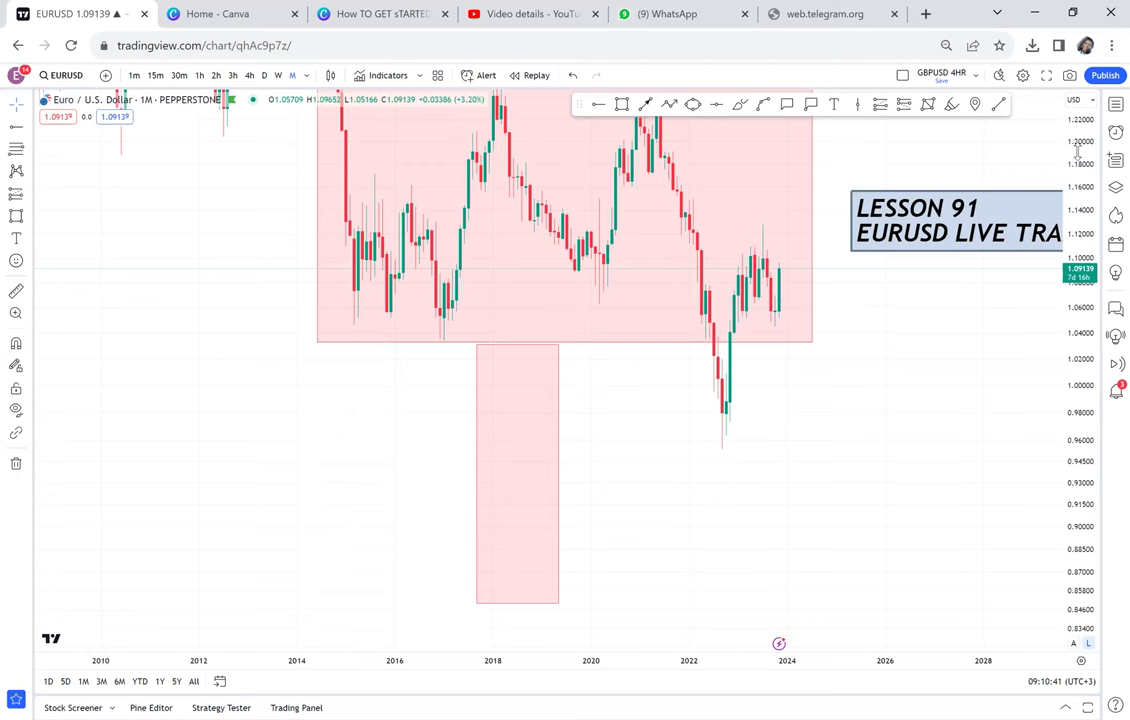
left_click_drag(1084, 141, 1037, 391)
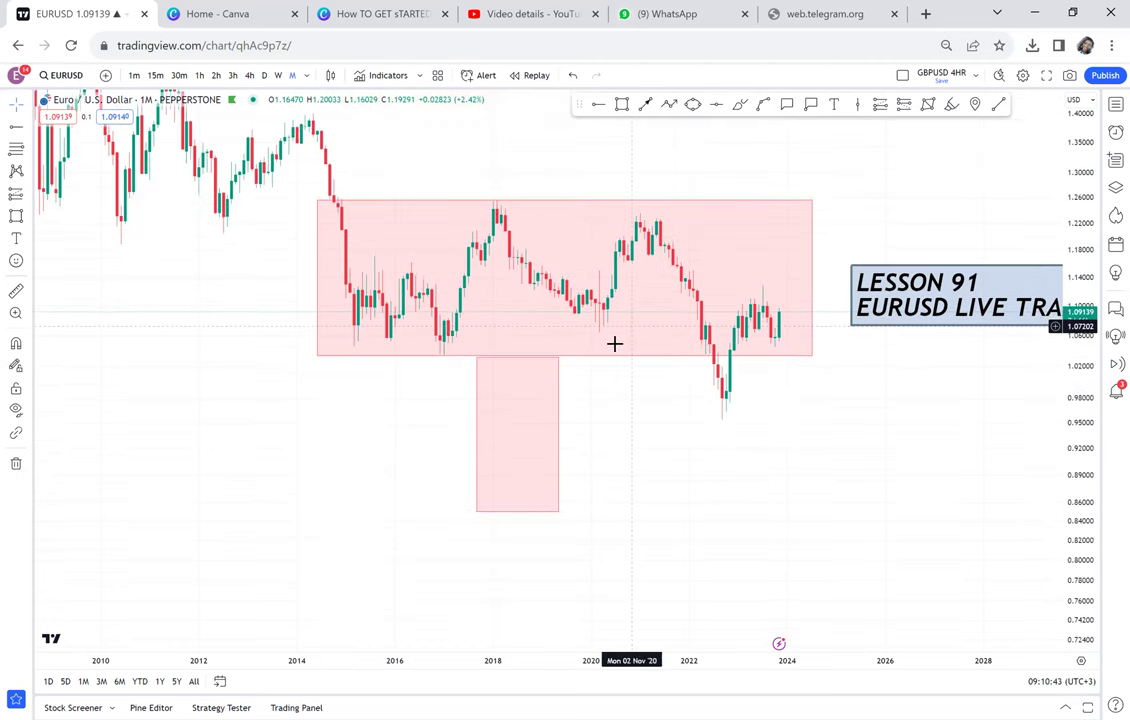
left_click(16, 291)
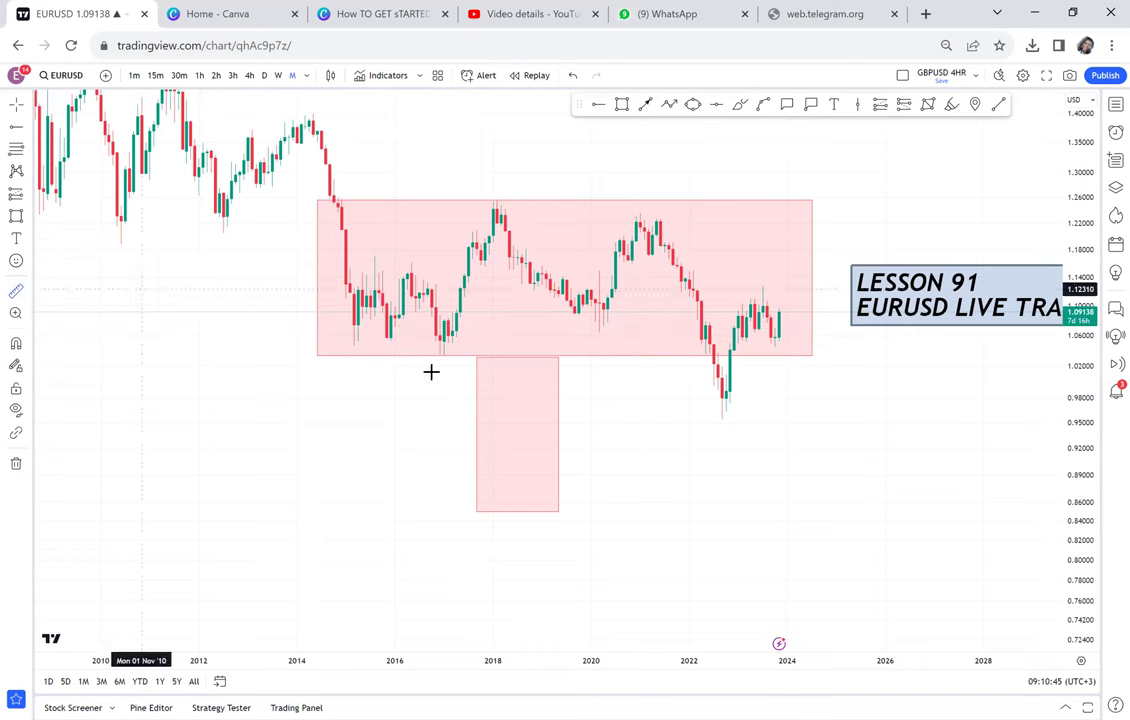
left_click(456, 353)
left_click(485, 360)
left_click(460, 356)
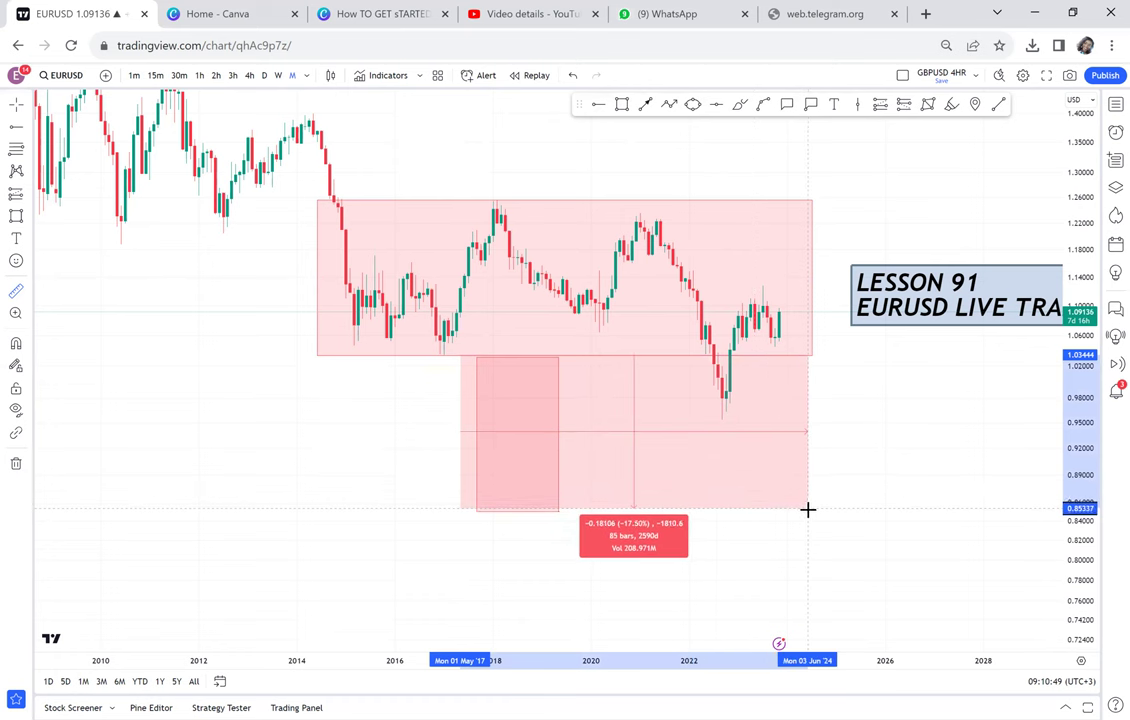
left_click(811, 511)
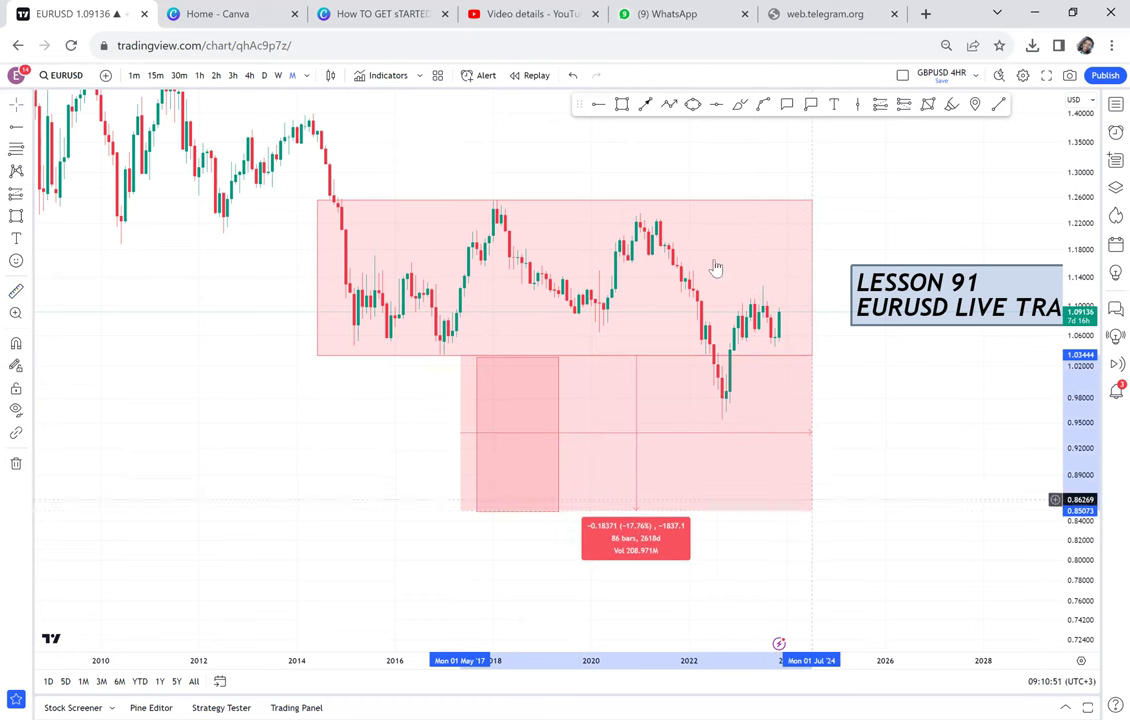
Step: Place a red horizontal line at 0.93664, halfway down the narrow projection rectangle
left_click(632, 434)
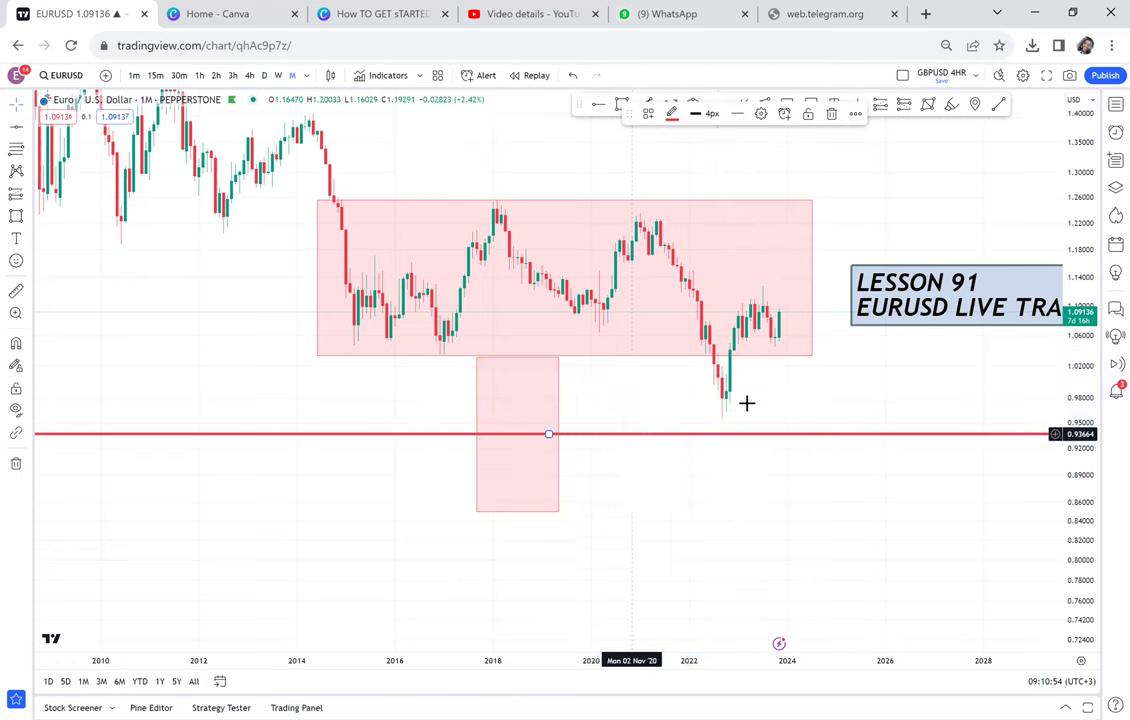
left_click_drag(1058, 378, 1057, 388)
scroll(909, 379, "up", 2)
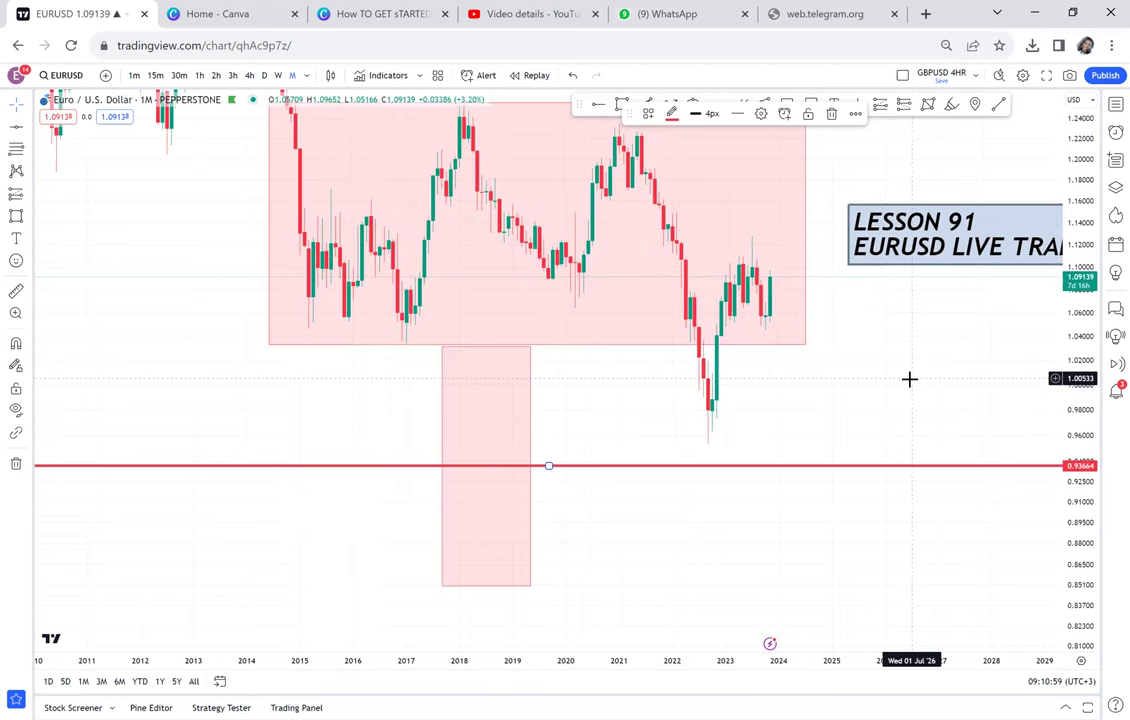
Step: Draw a rectangle over the 2022 low as a support zone, about 0.980 to 0.953, April 2022 to July 2027
left_click_drag(897, 388, 888, 442)
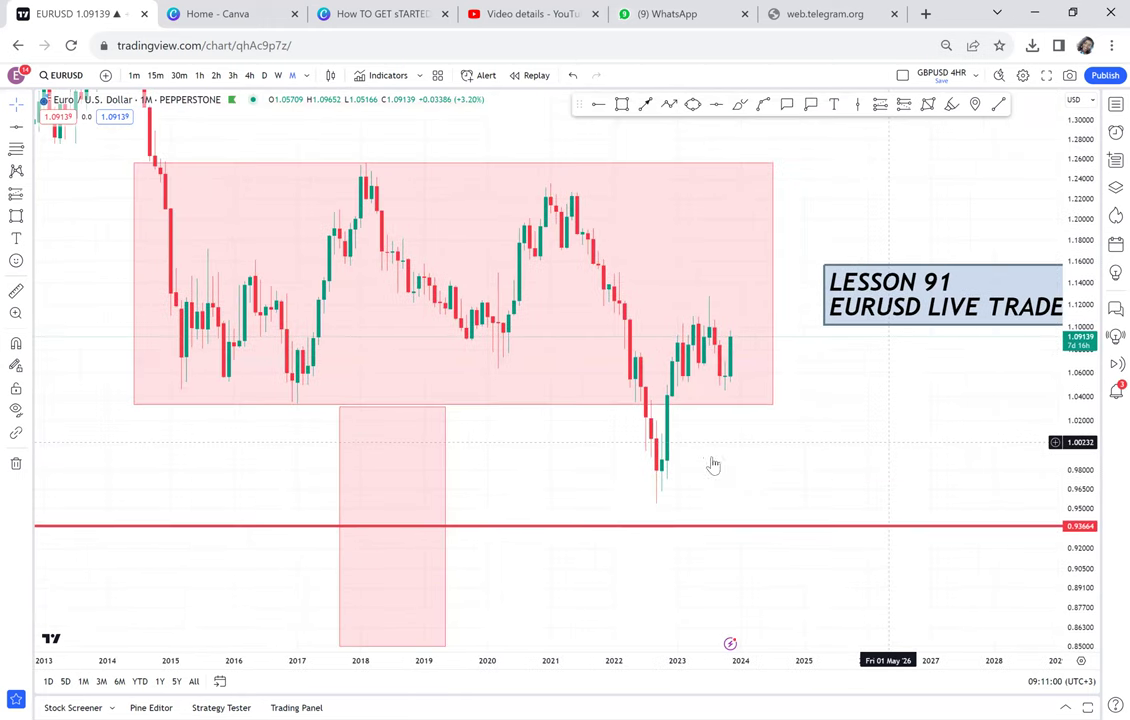
left_click_drag(590, 262, 551, 237)
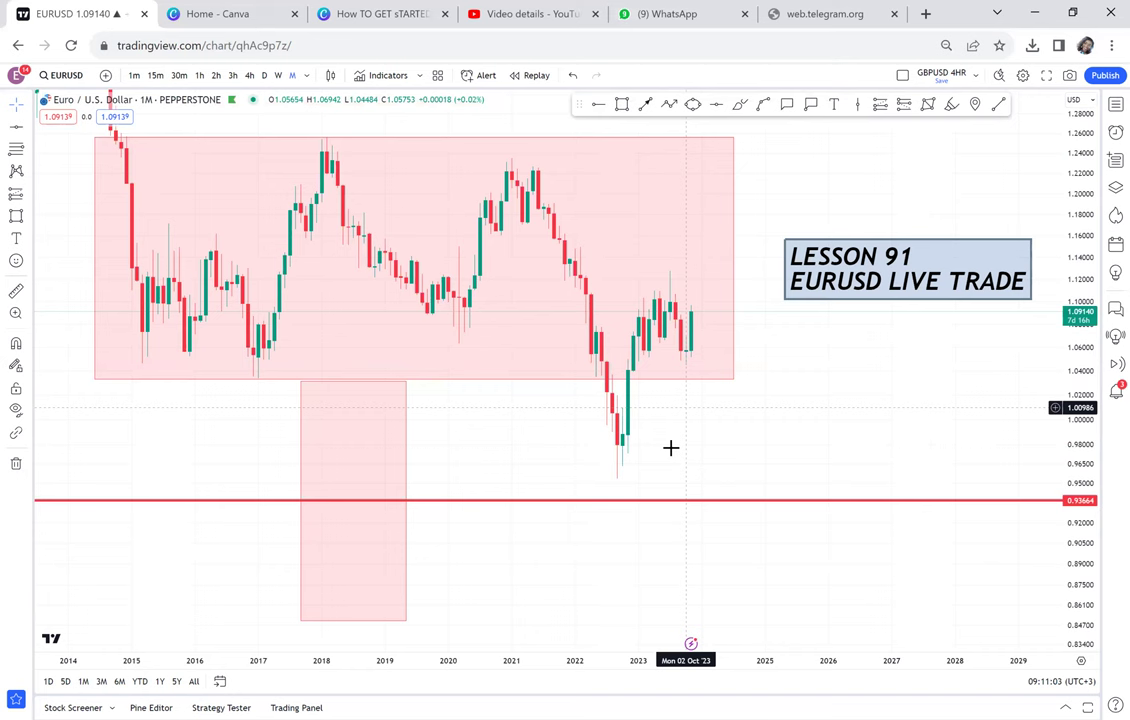
left_click(622, 104)
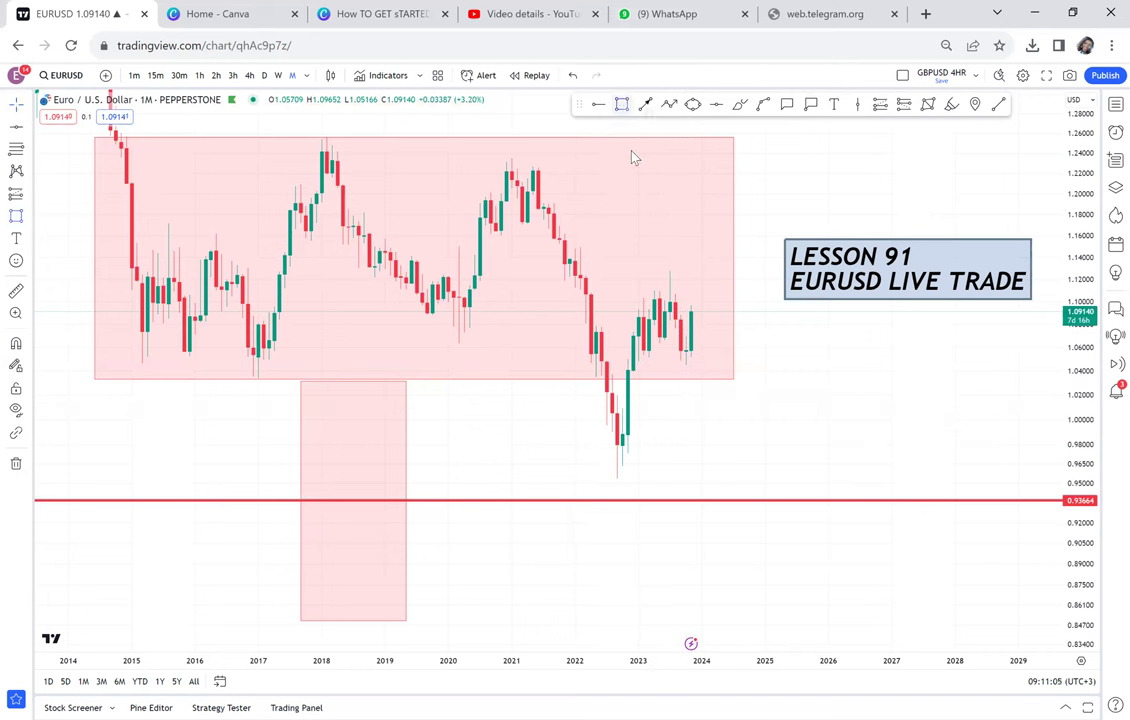
left_click(591, 445)
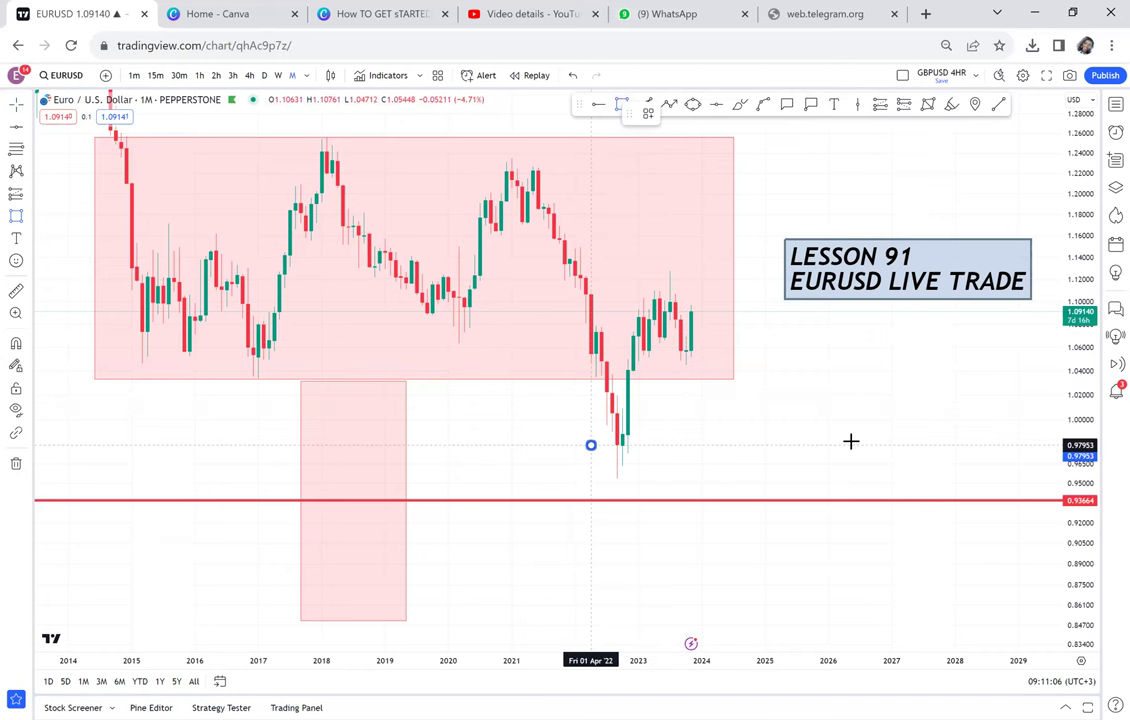
left_click(923, 480)
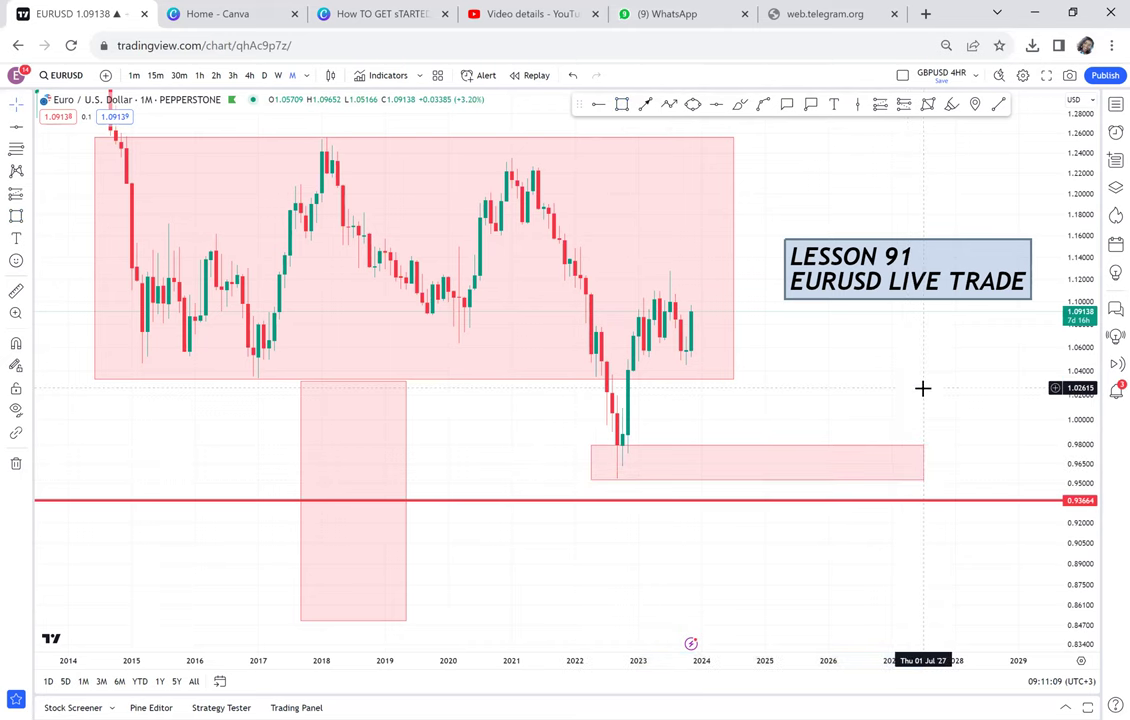
Step: Draw a thin resistance rectangle over the 2023 highs, about 1.1117 to 1.1028, January 2023 to April 2024
left_click_drag(923, 386, 921, 344)
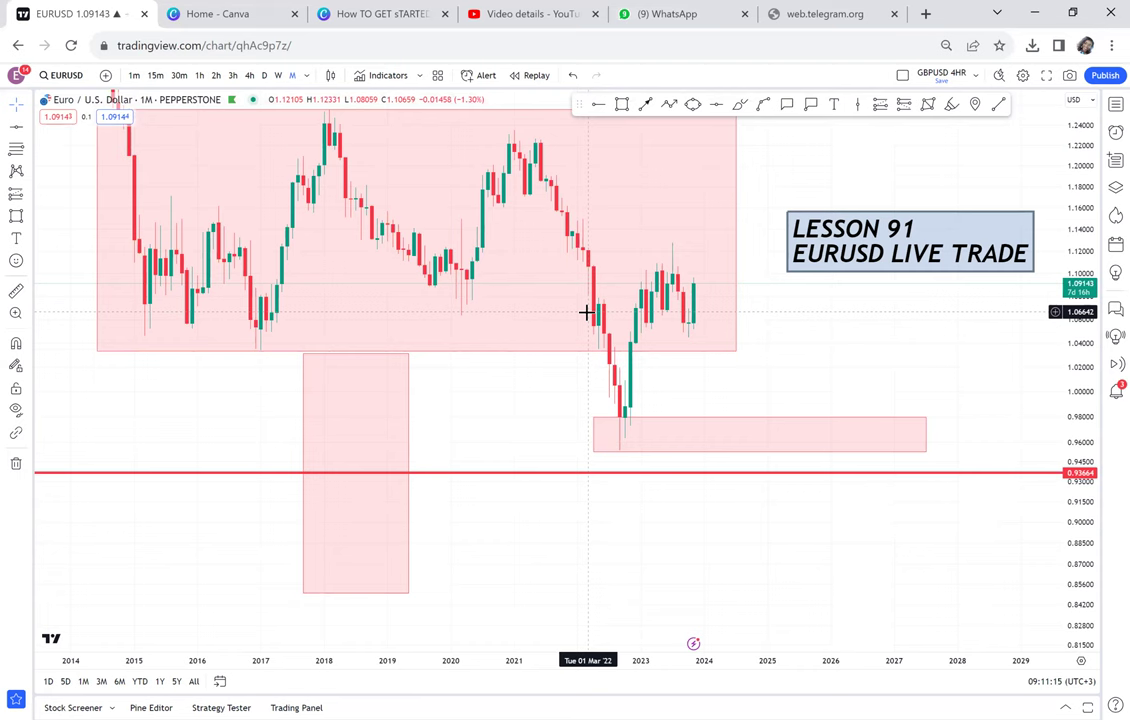
scroll(860, 316, "up", 3)
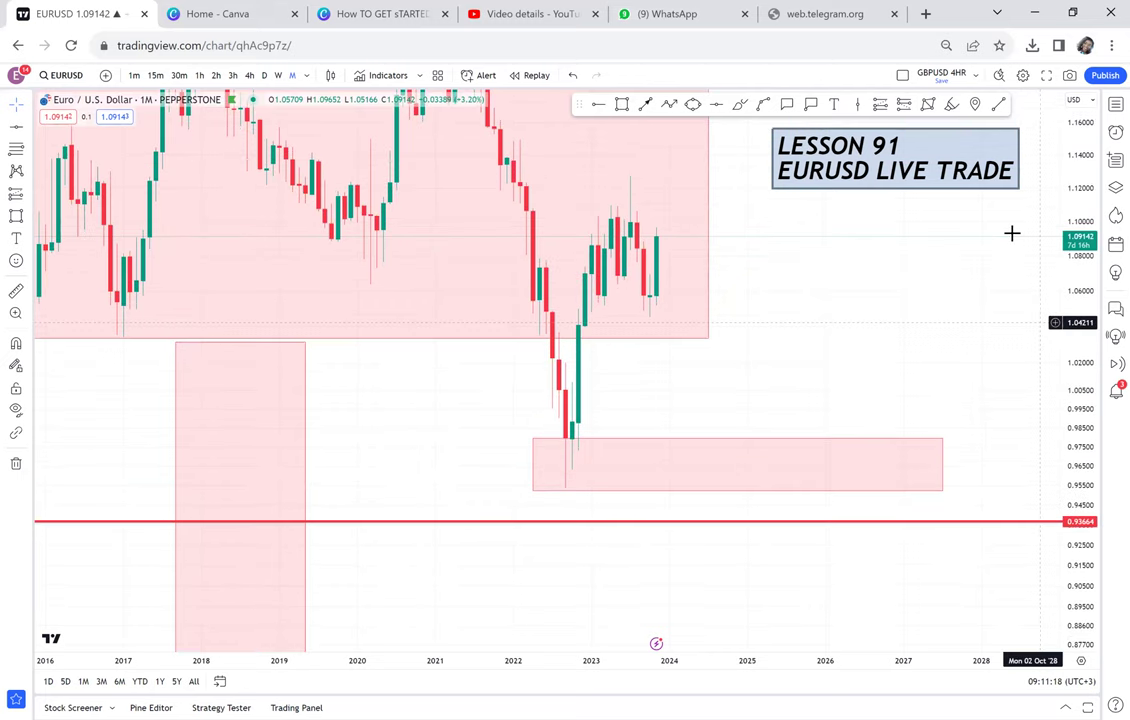
scroll(802, 278, "up", 2)
scroll(802, 278, "up", 1)
mouse_move(797, 288)
left_mouse_down()
mouse_move(748, 419)
mouse_move(758, 435)
left_mouse_up()
left_click(621, 104)
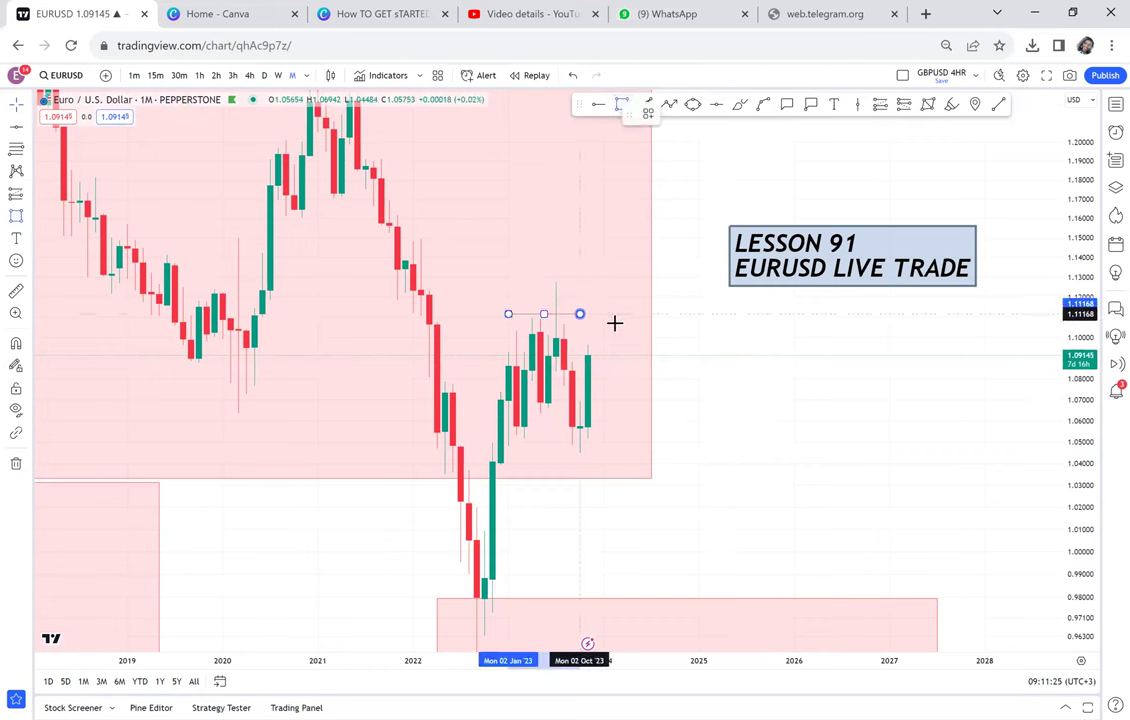
left_click_drag(625, 332, 627, 330)
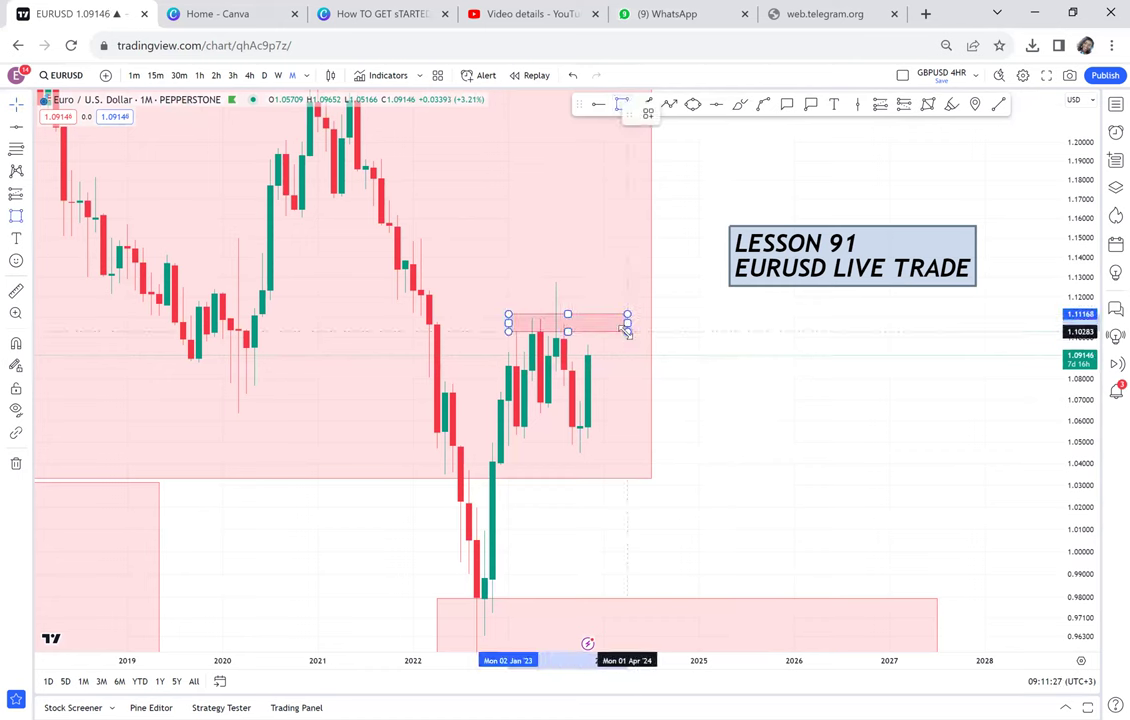
left_click(649, 240)
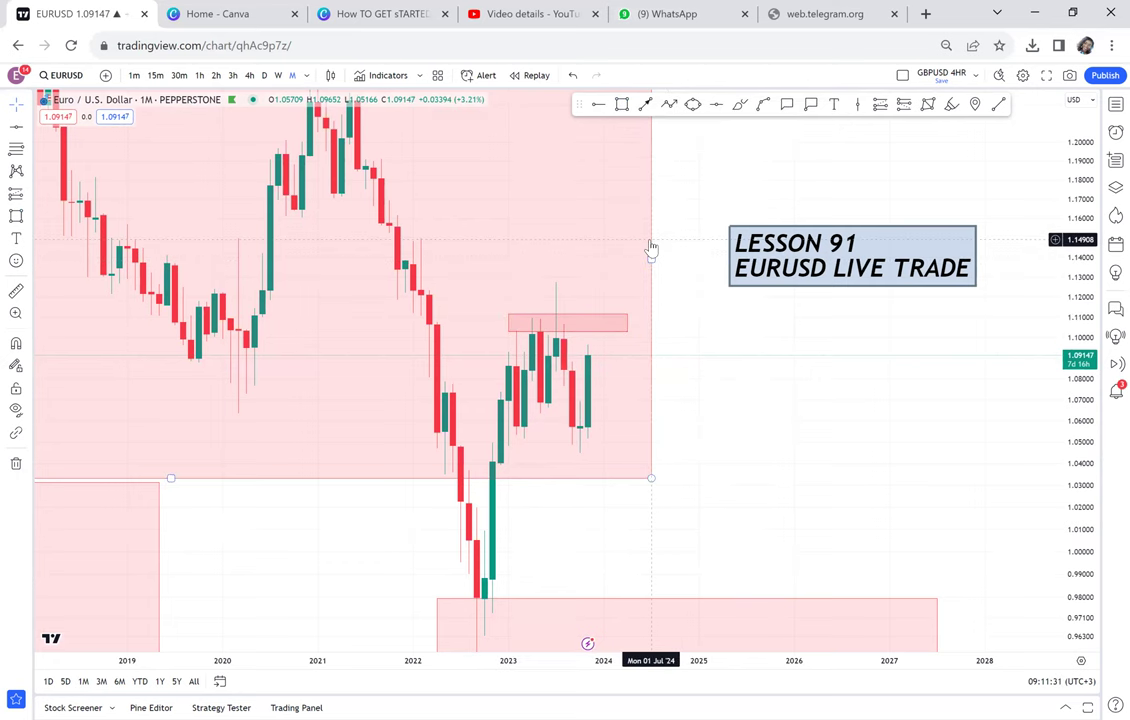
Step: Mark the two tops in the 2023 resistance zone with small ellipses, around April 2023 and July–August 2023
scroll(649, 240, "up", 1)
scroll(649, 240, "up", 1)
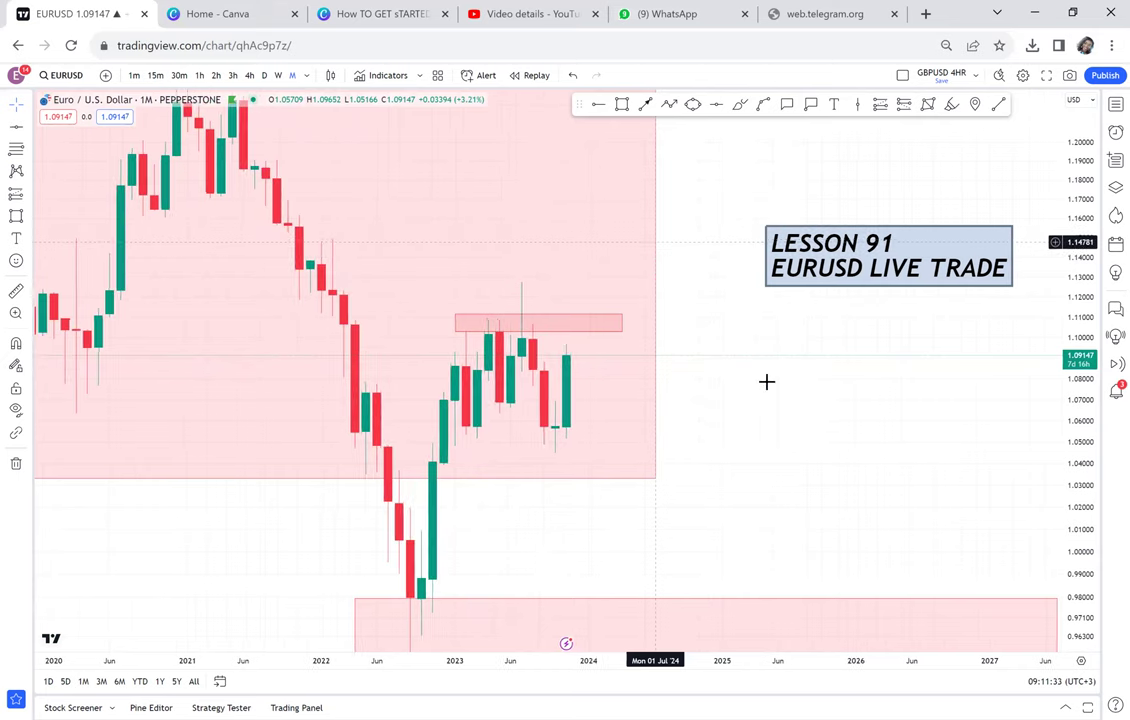
scroll(745, 342, "up", 1)
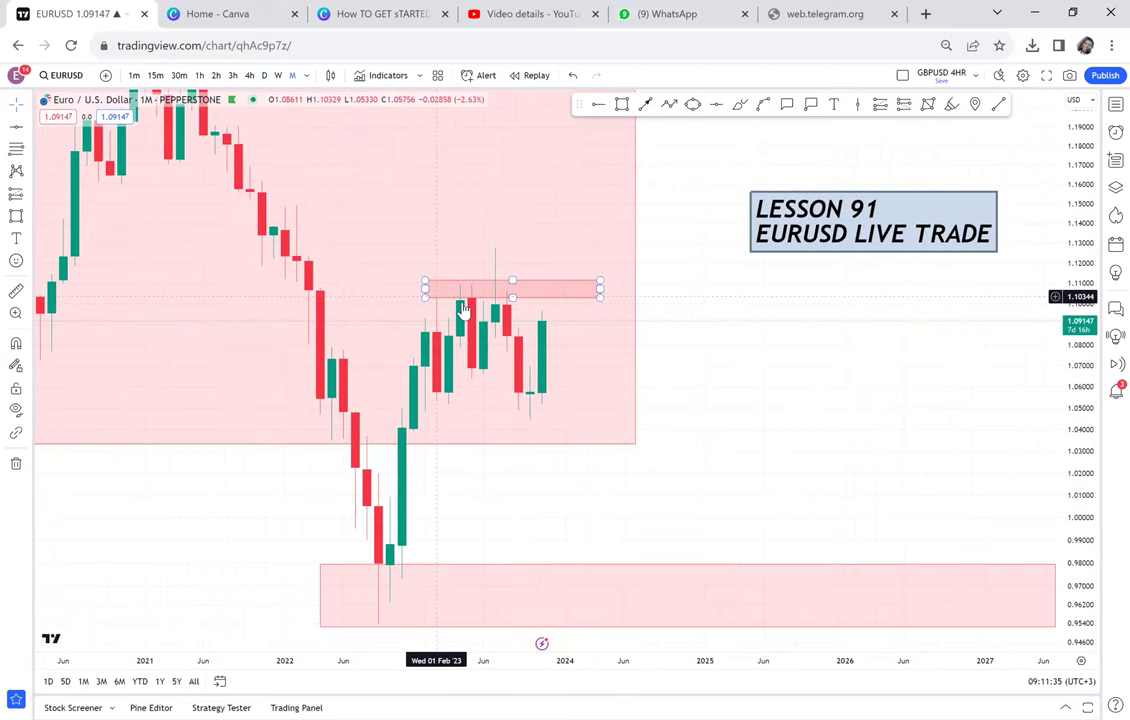
left_click(692, 104)
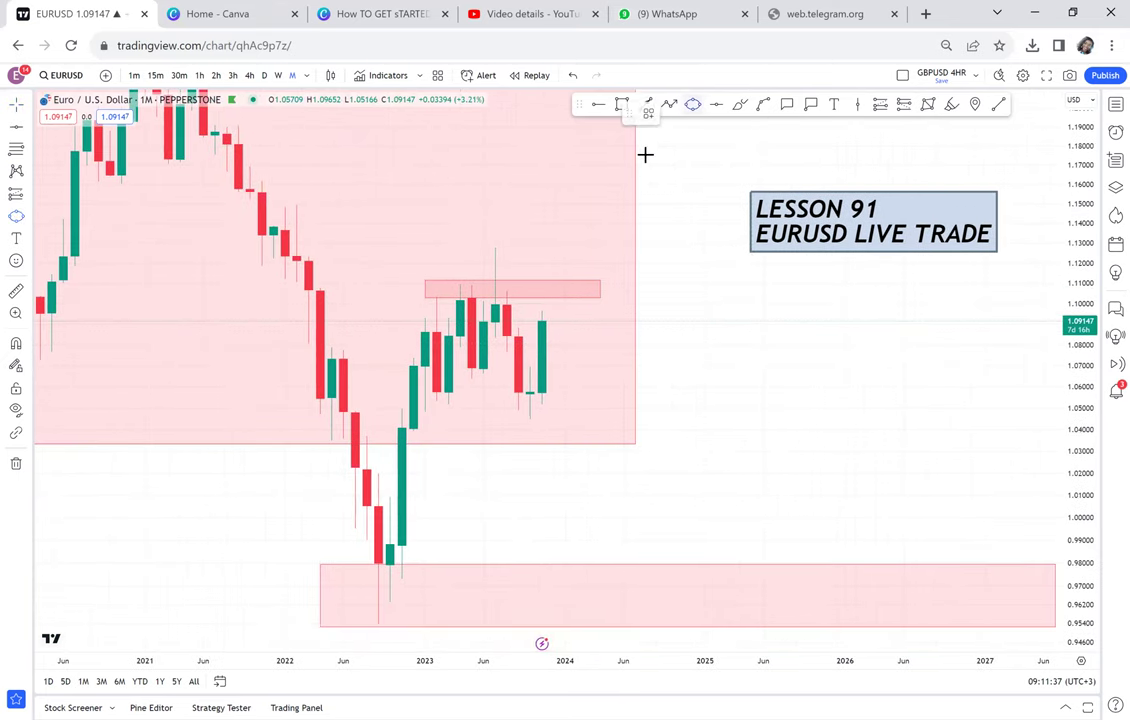
left_click(449, 290)
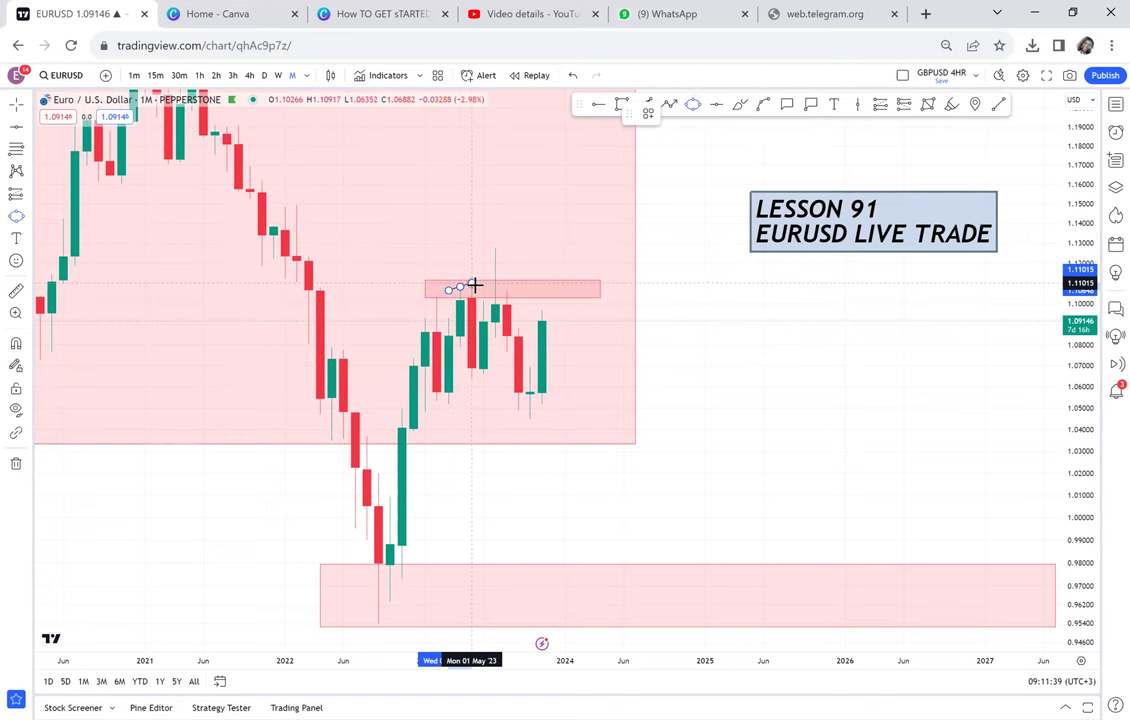
left_click(472, 285)
left_click(674, 152)
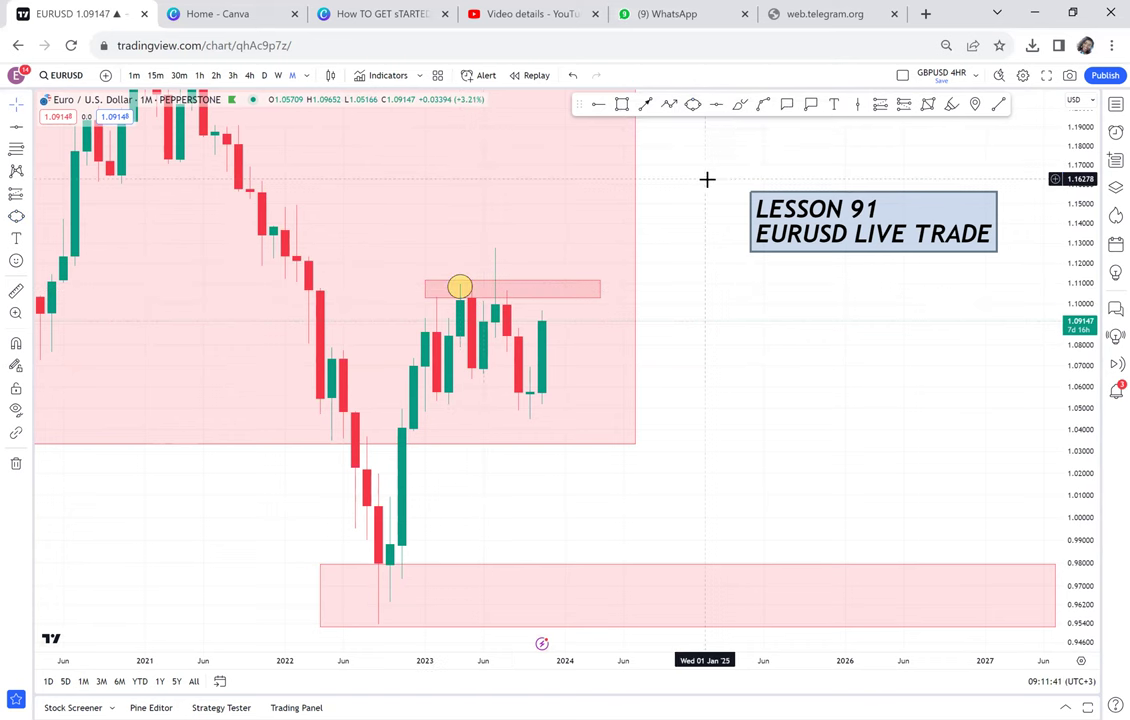
left_click(496, 297)
left_click(503, 285)
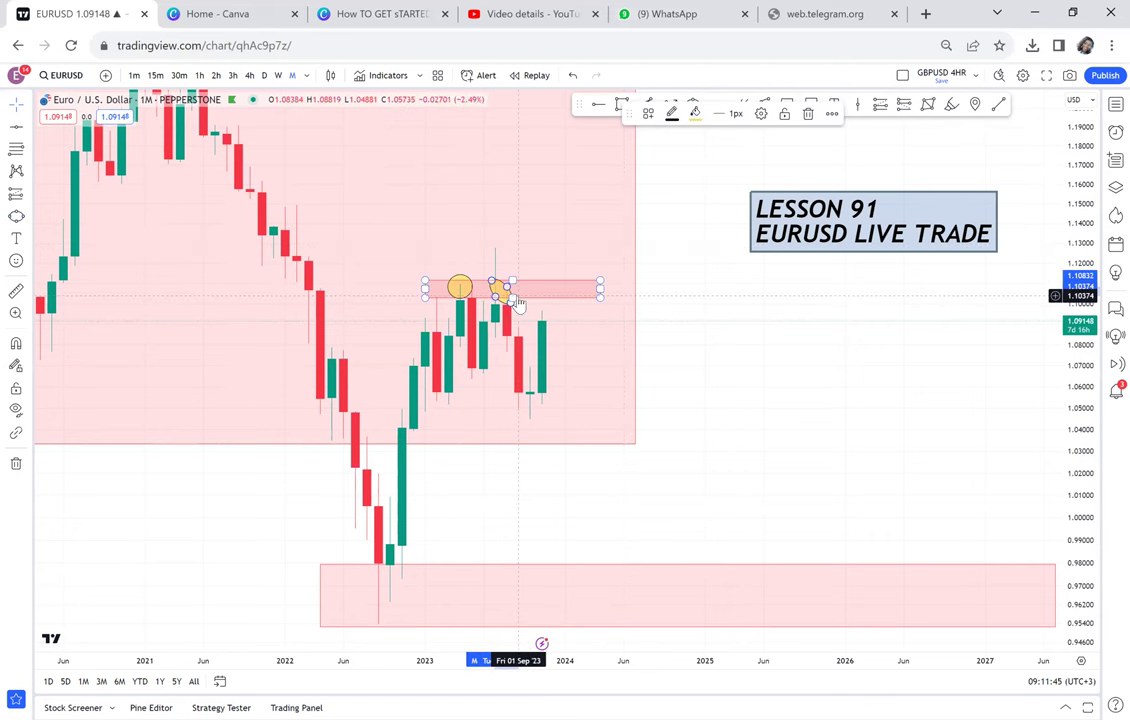
Step: Add a horizontal ray at 1.06371 from December 2022 and box the double top above it, from about 1.112 down, March to August 2023
left_click(598, 106)
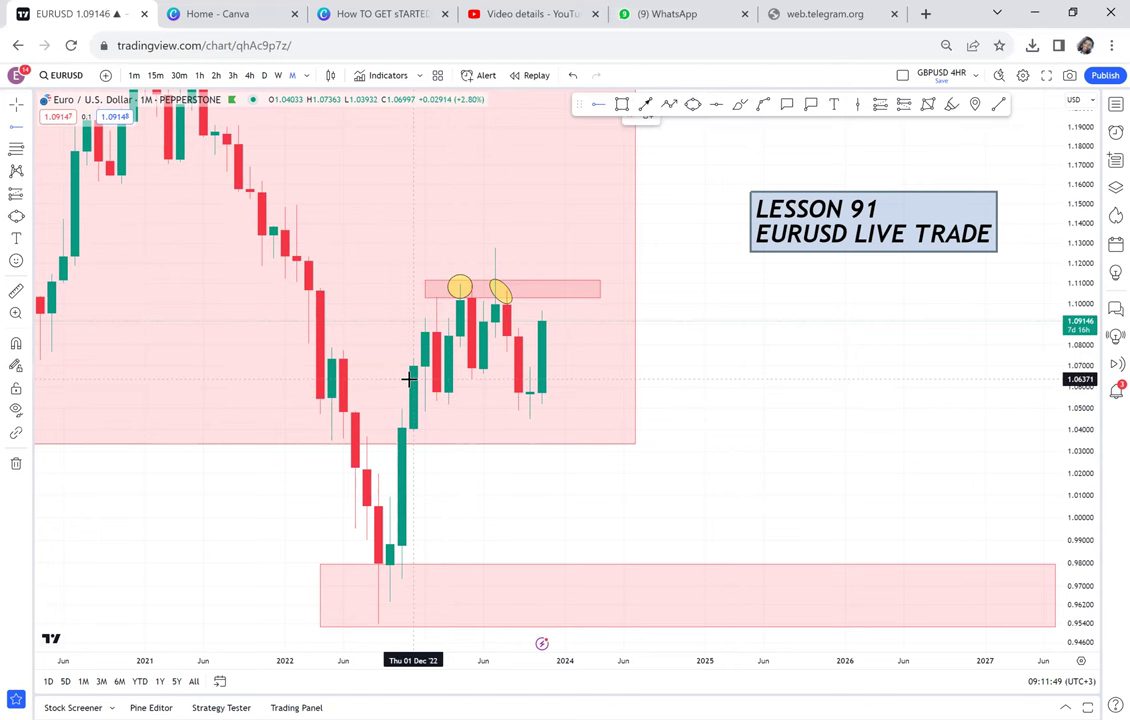
key("alt+j")
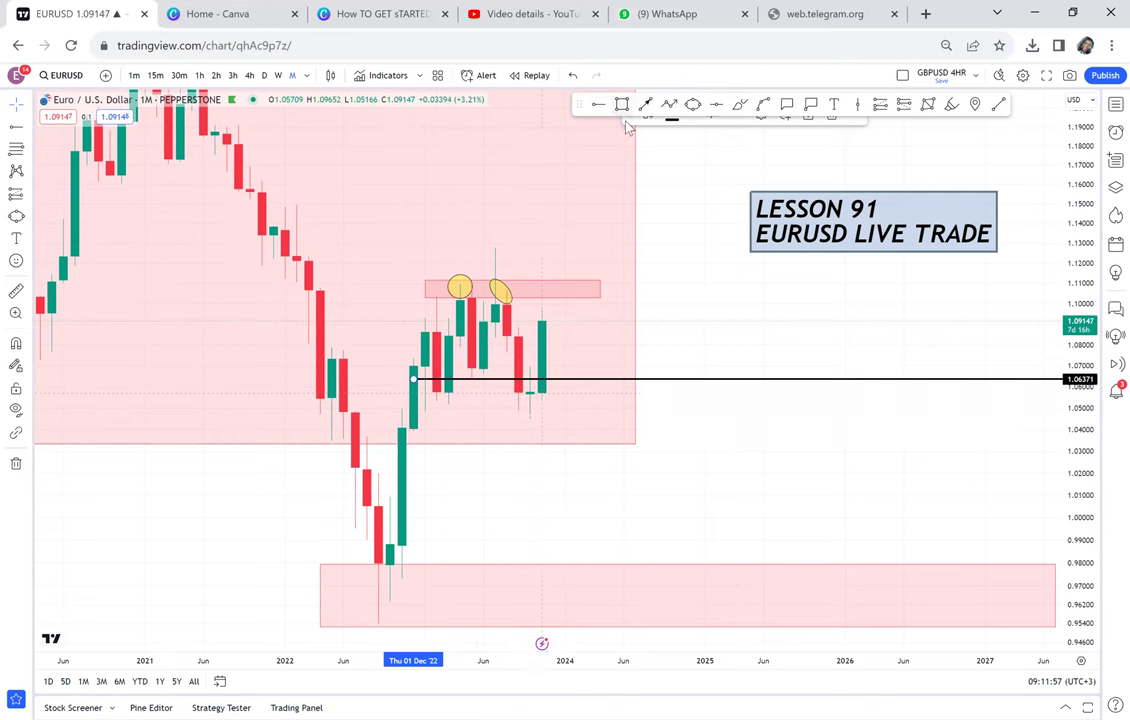
left_click(449, 280)
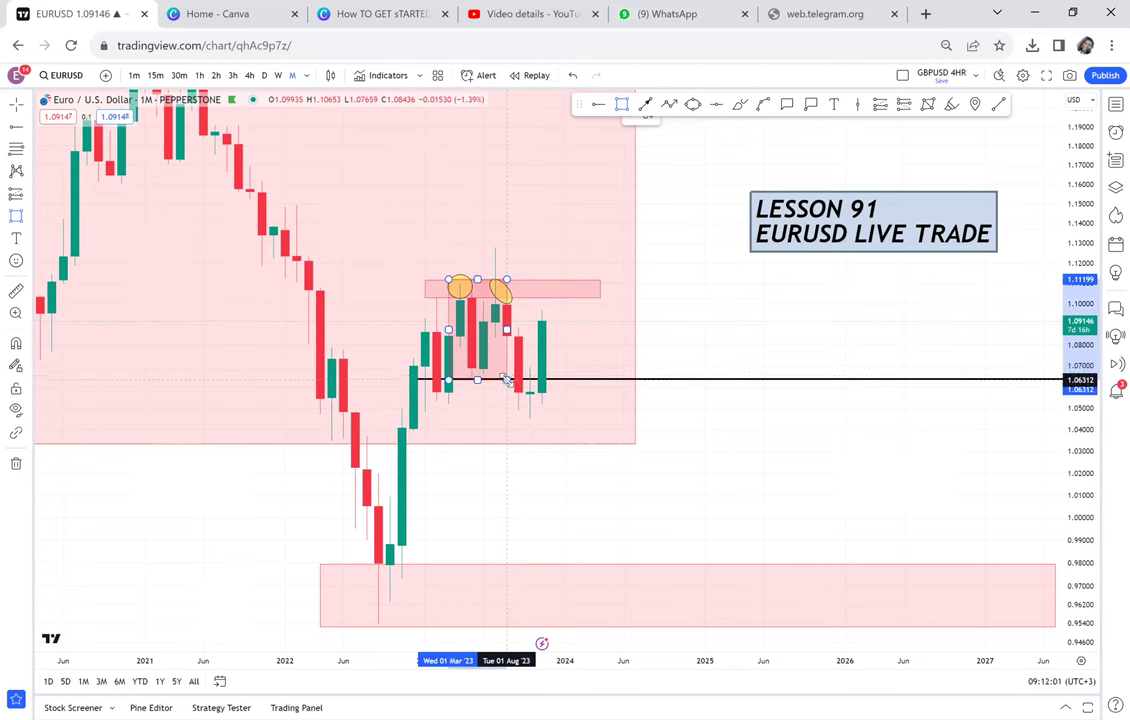
key("Escape")
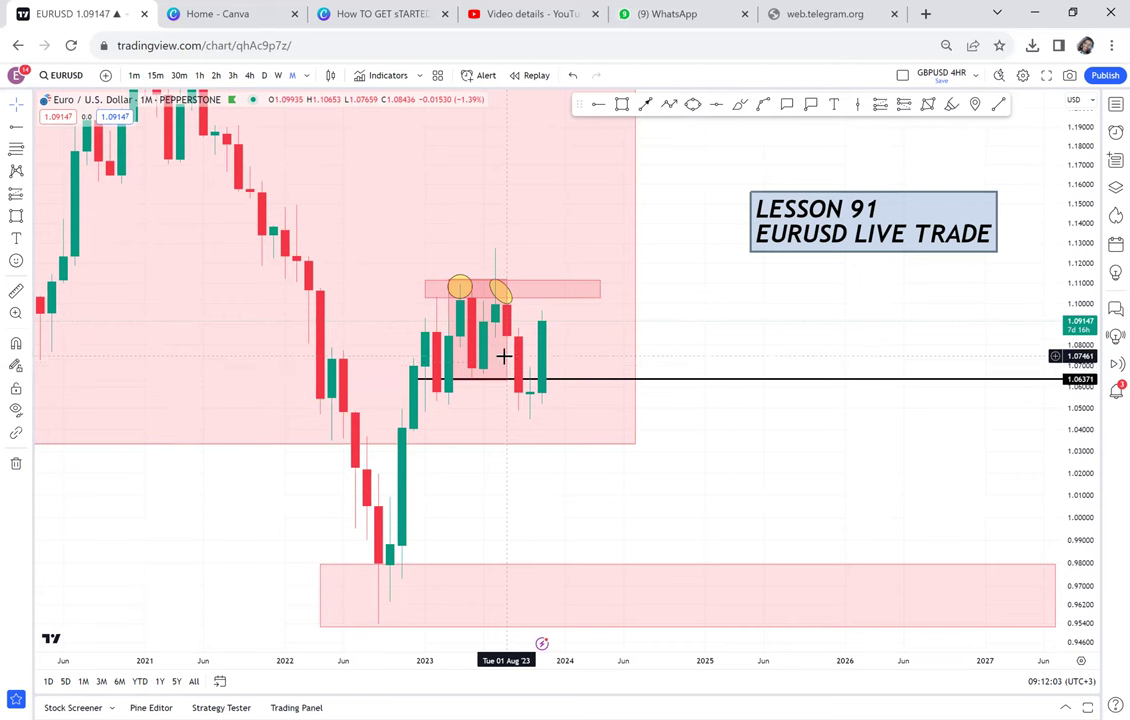
Step: Box the projected drop below the neckline, about 1.0643 to 1.0175, March to August 2023, and add a horizontal ray at 1.01696 from July 2022
left_click(460, 372)
left_click(518, 472)
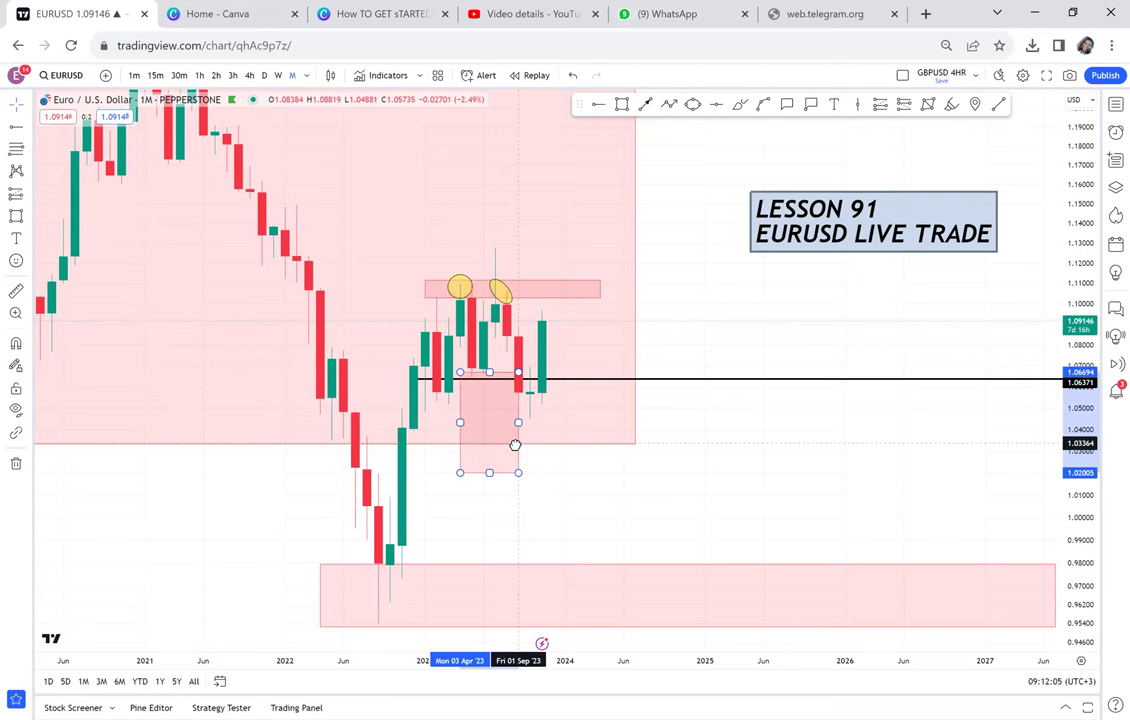
left_click_drag(515, 445, 503, 451)
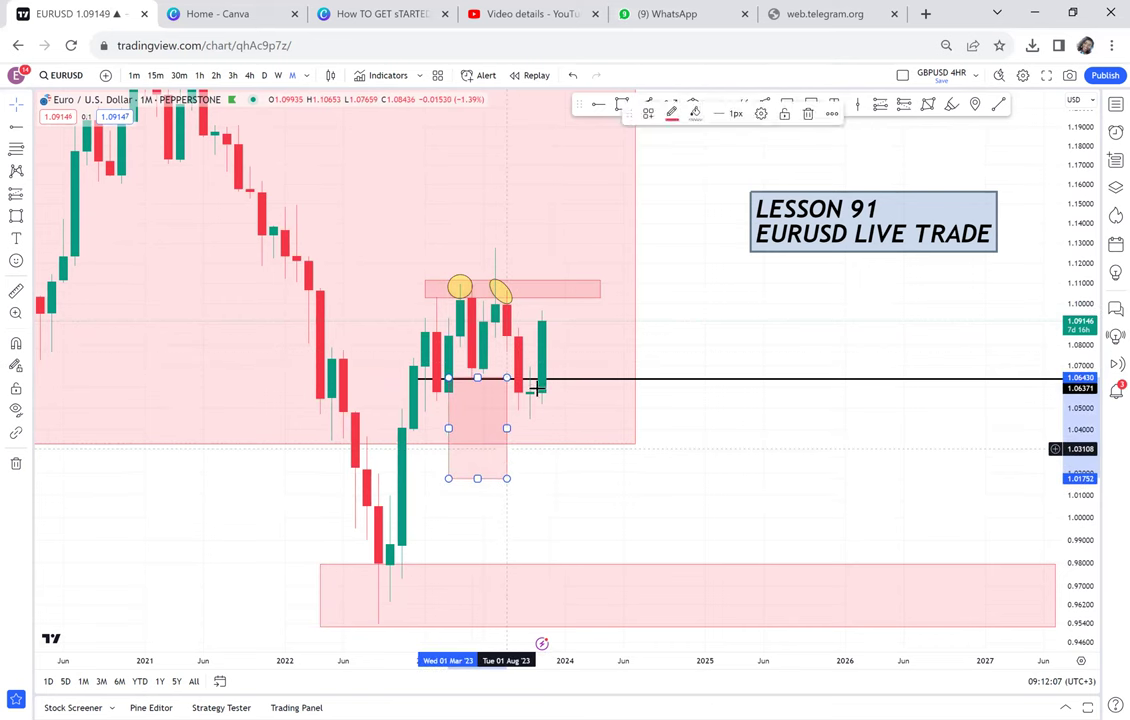
left_click(598, 105)
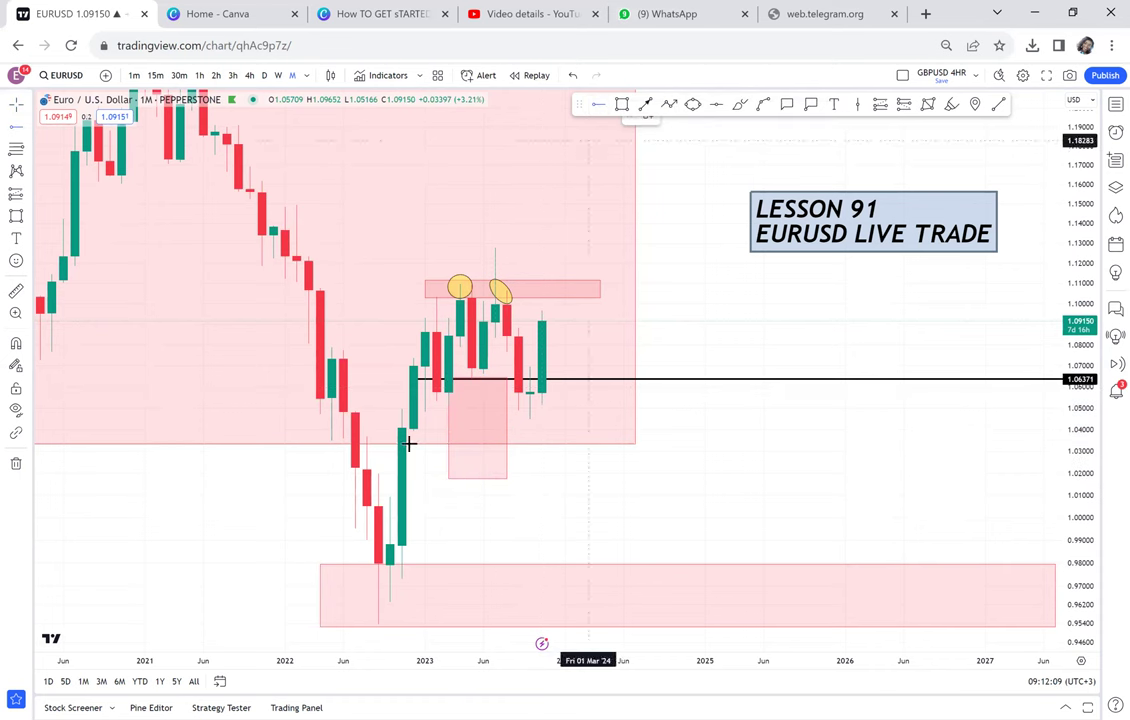
left_click(353, 479)
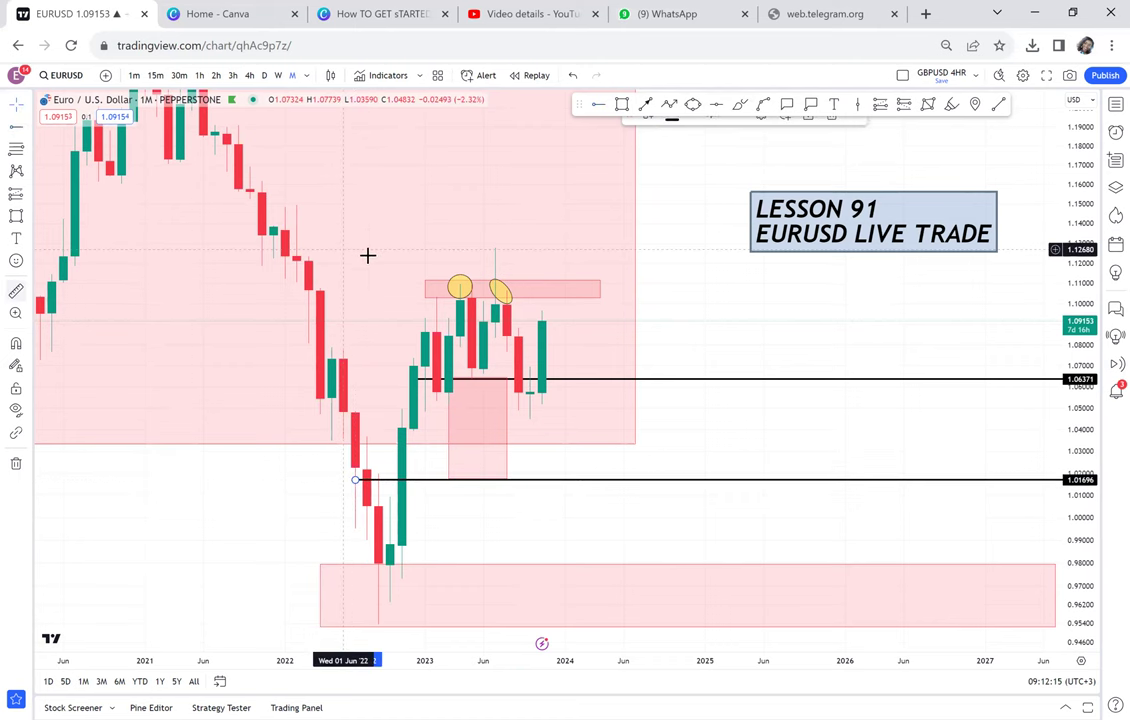
left_click(412, 282)
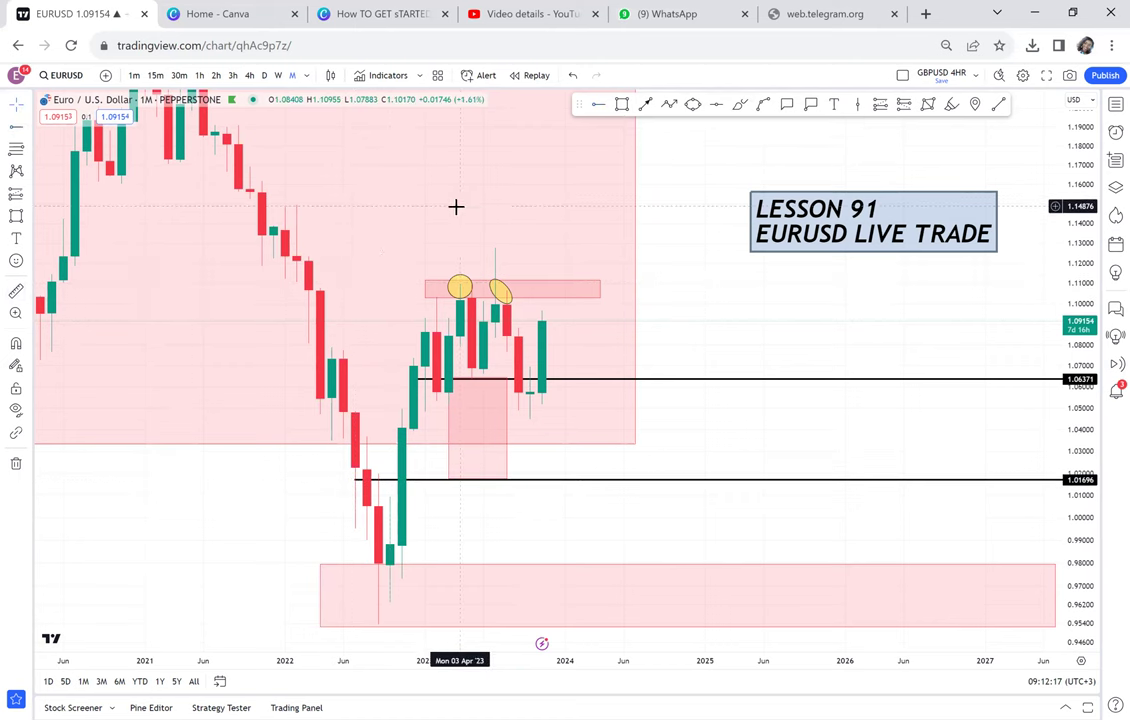
Step: Measure the drop from the double top to the neckline, and add a horizontal ray at 1.08773 from August 2023
left_click(16, 291)
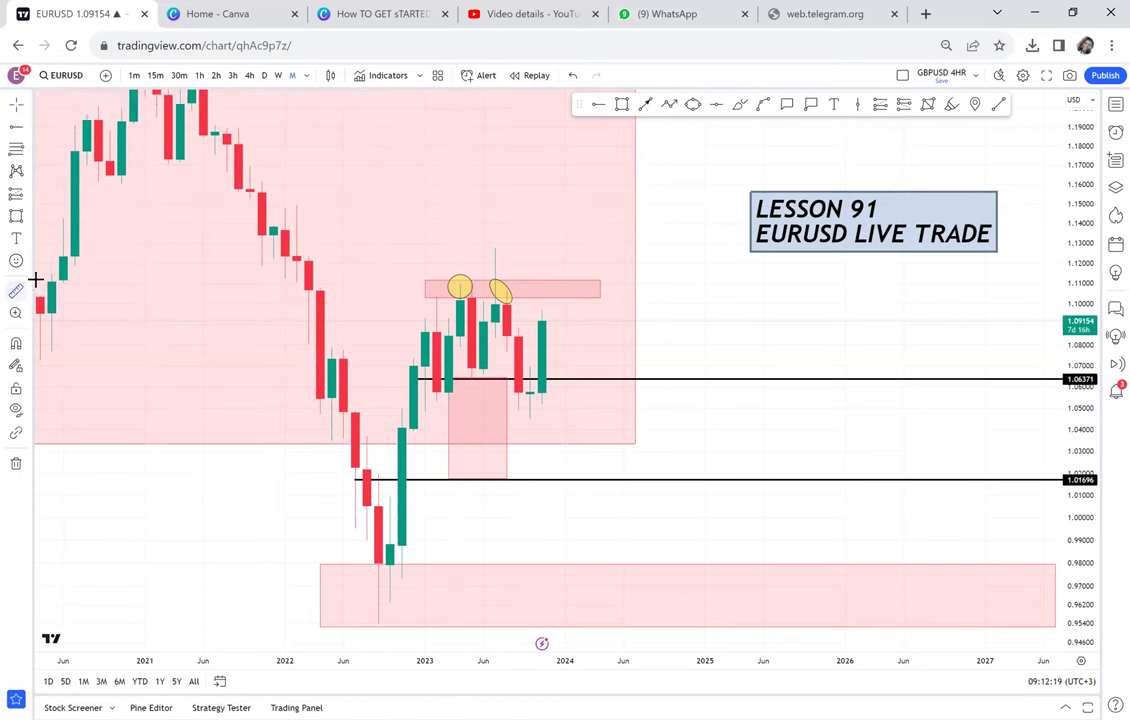
left_click(443, 284)
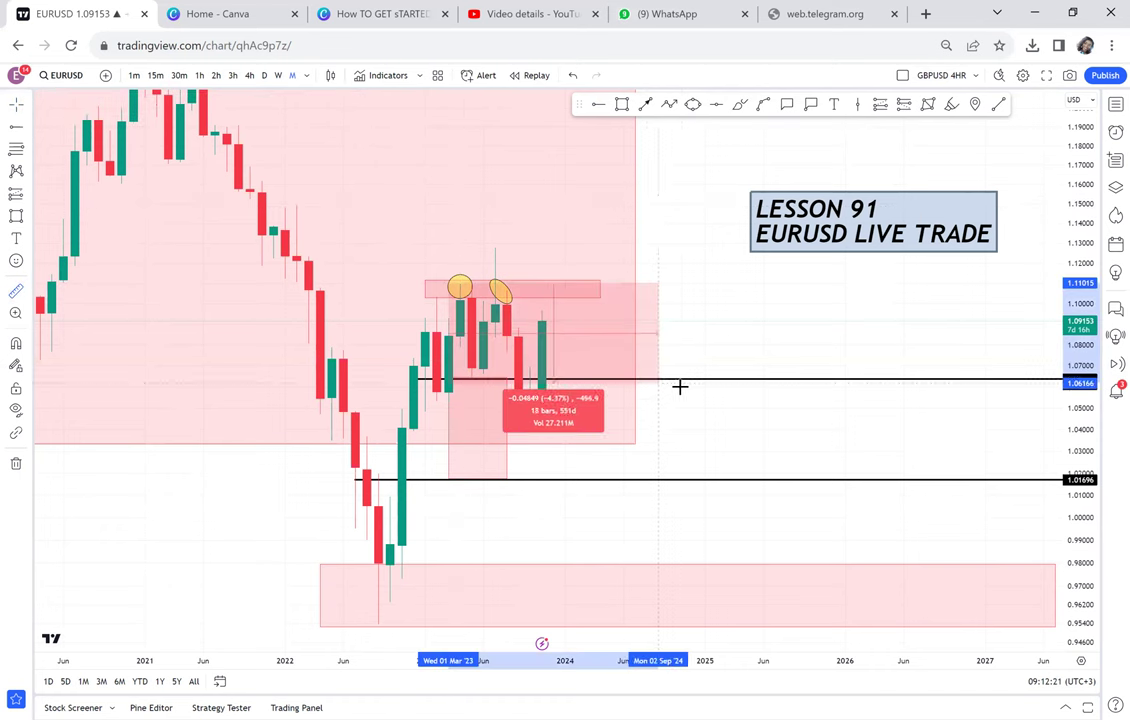
left_click(598, 104)
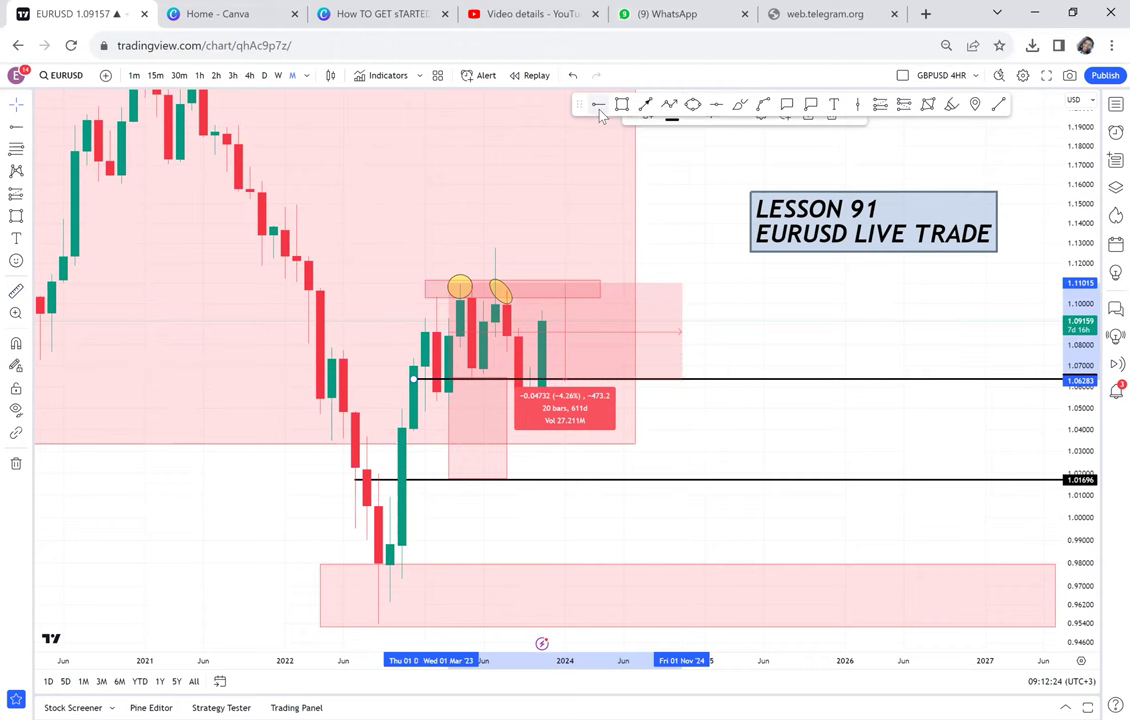
left_click(506, 328)
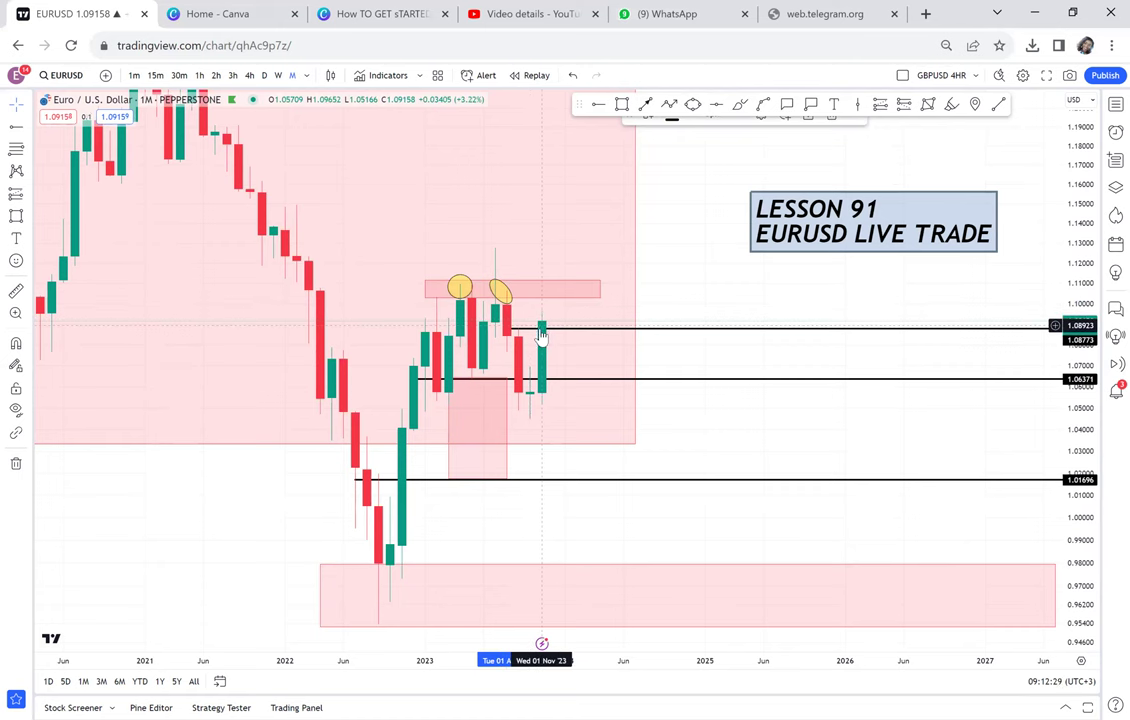
Step: Narrow the projection box below the neckline so it spans only May to June 2023
left_click(451, 428)
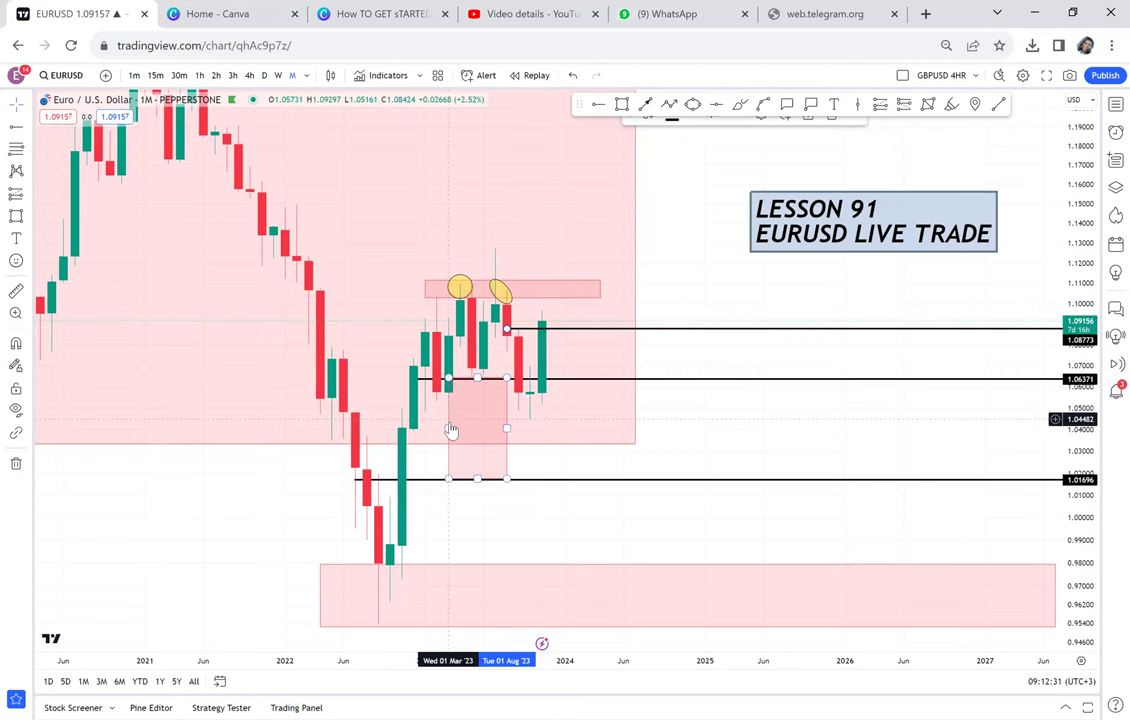
mouse_move(449, 428)
left_mouse_down()
mouse_move(505, 433)
mouse_move(484, 428)
left_mouse_up()
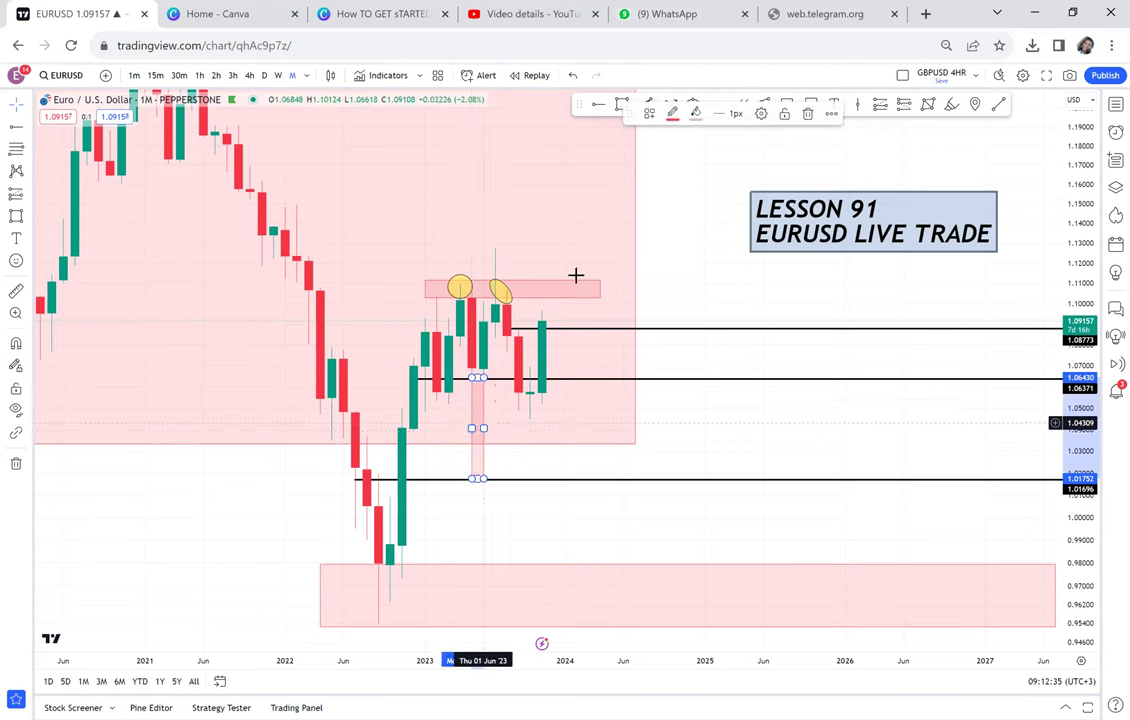
left_click(671, 166)
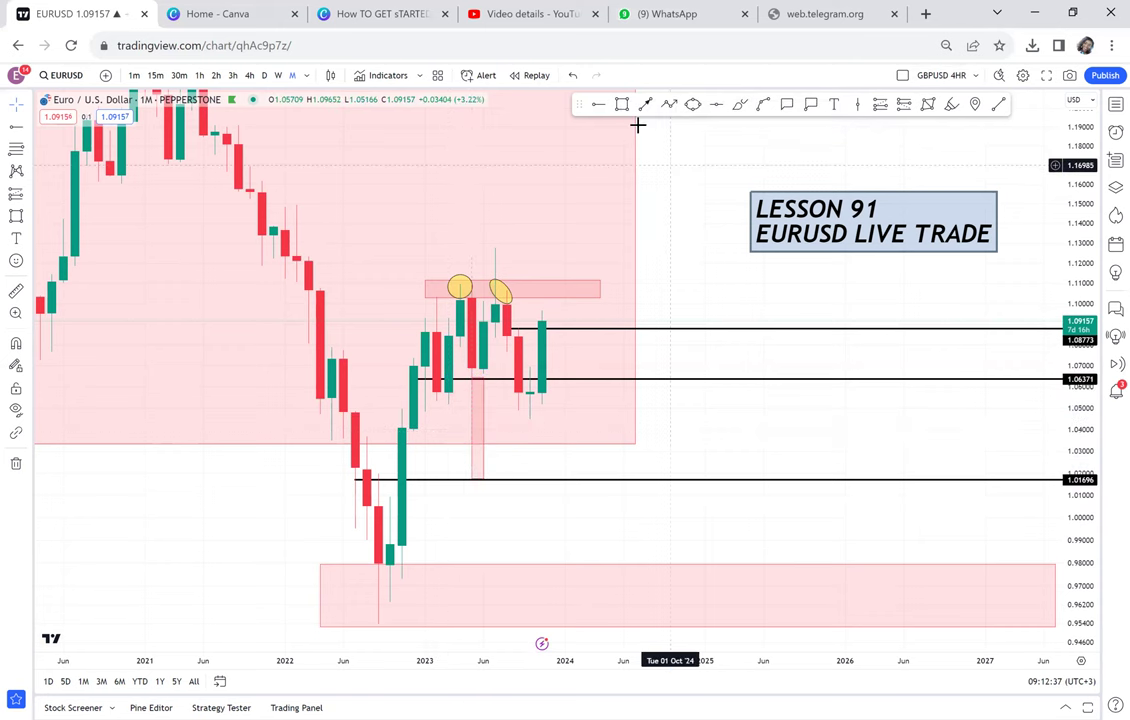
Step: Draw a thin support rectangle over the 2023 lows, about 1.0576 to 1.0512, January 2023 to May 2024
key("alt+shift+r")
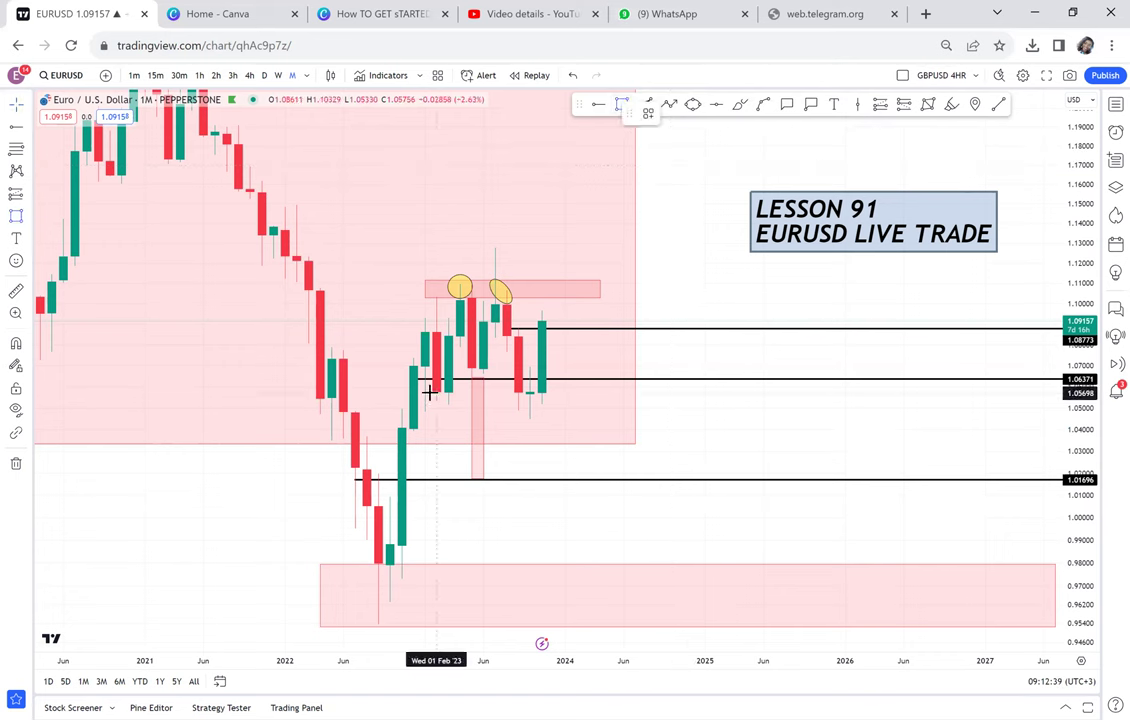
left_click(427, 392)
left_click_drag(607, 405, 611, 404)
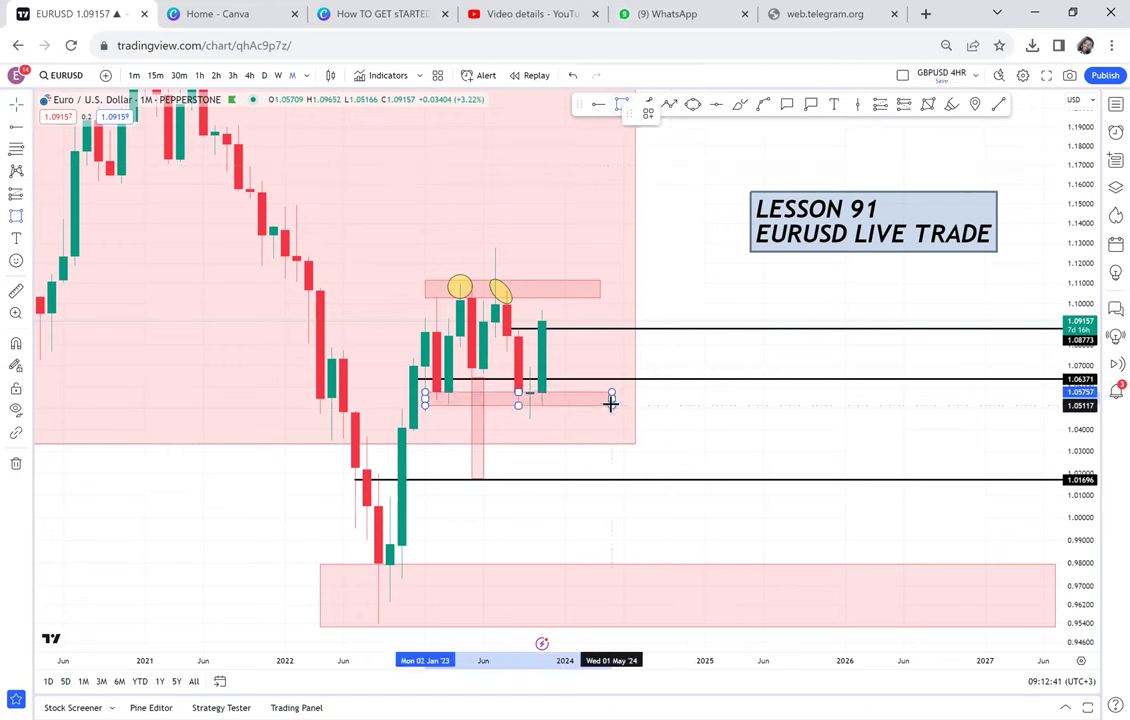
Step: Measure the price range from the 2023 support zone up to the July 2023 high
left_click(400, 404, "shift")
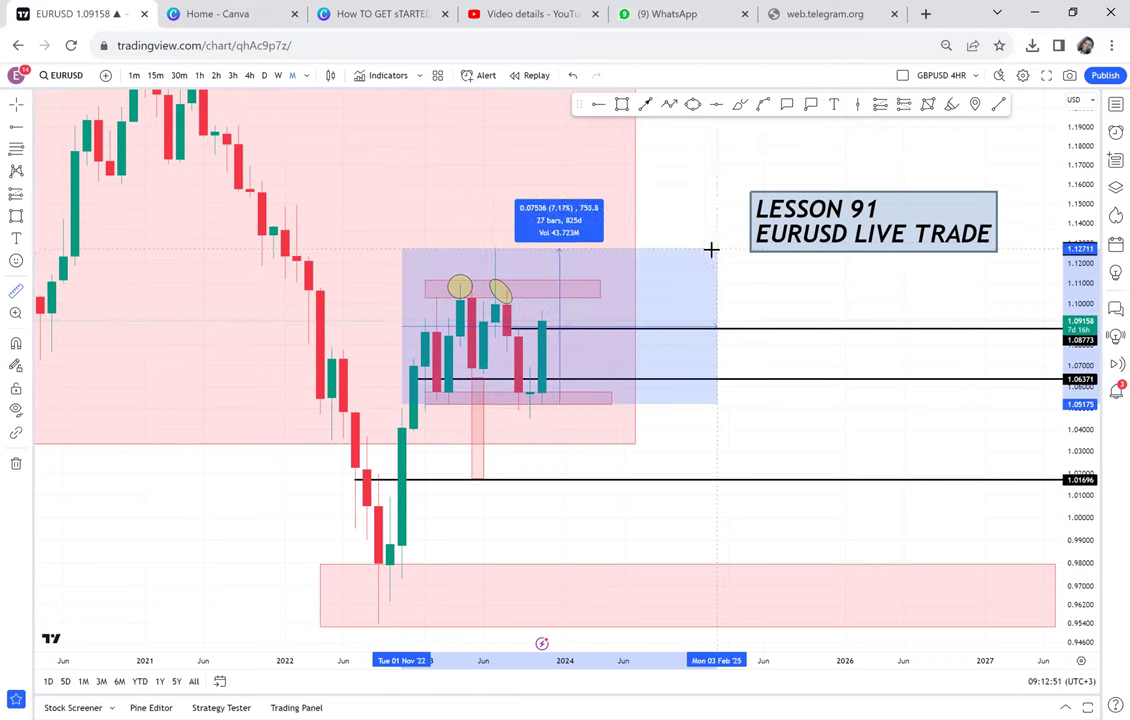
left_click(717, 249)
left_click_drag(740, 299, 572, 332)
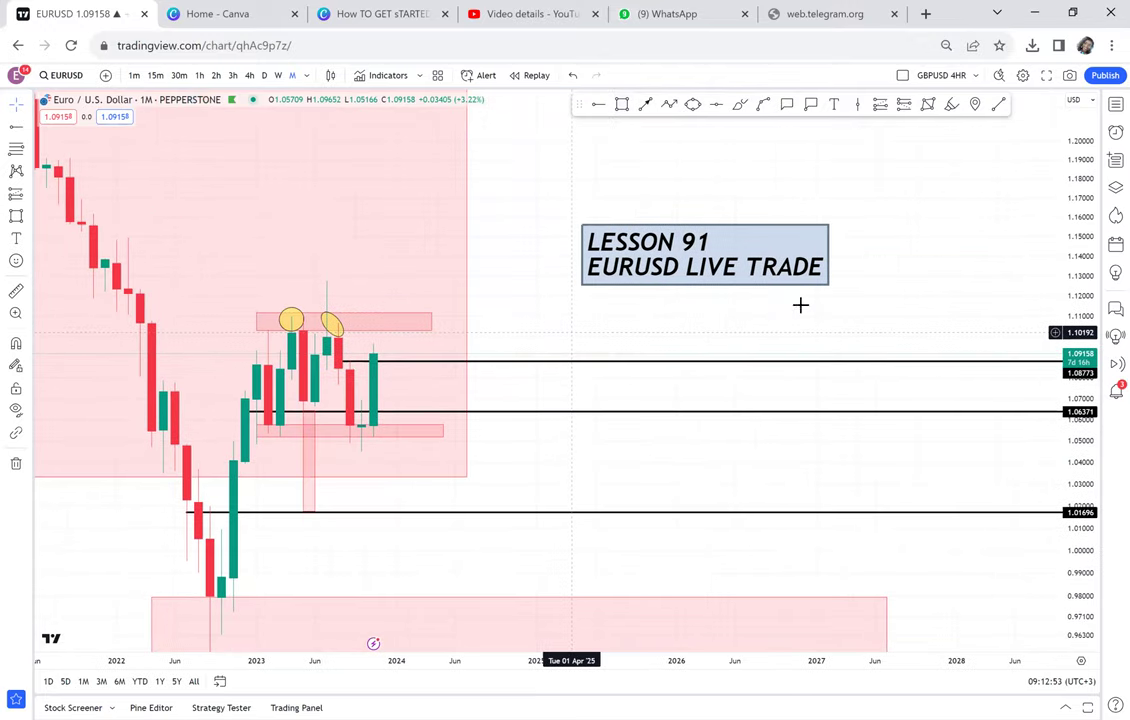
scroll(700, 345, "left", 7)
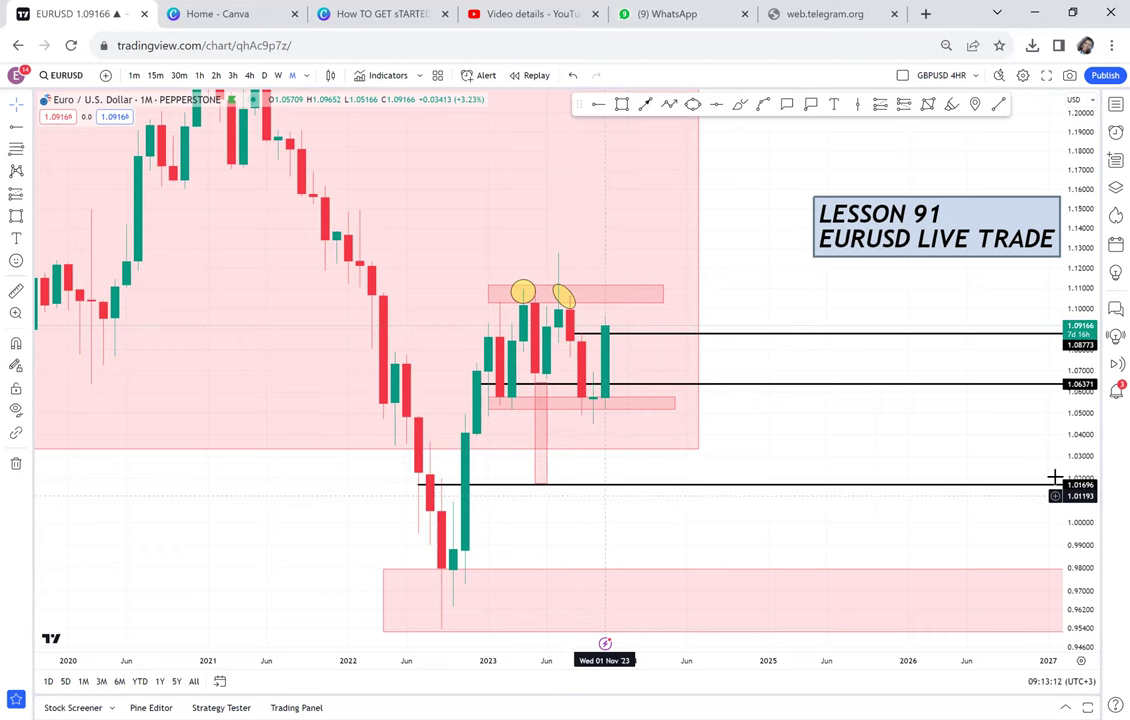
Step: Draw an arrow pointing from October 2023 at about 1.0909 back to the July 2023 candle at about 1.0954
left_click_drag(1071, 556, 1041, 293)
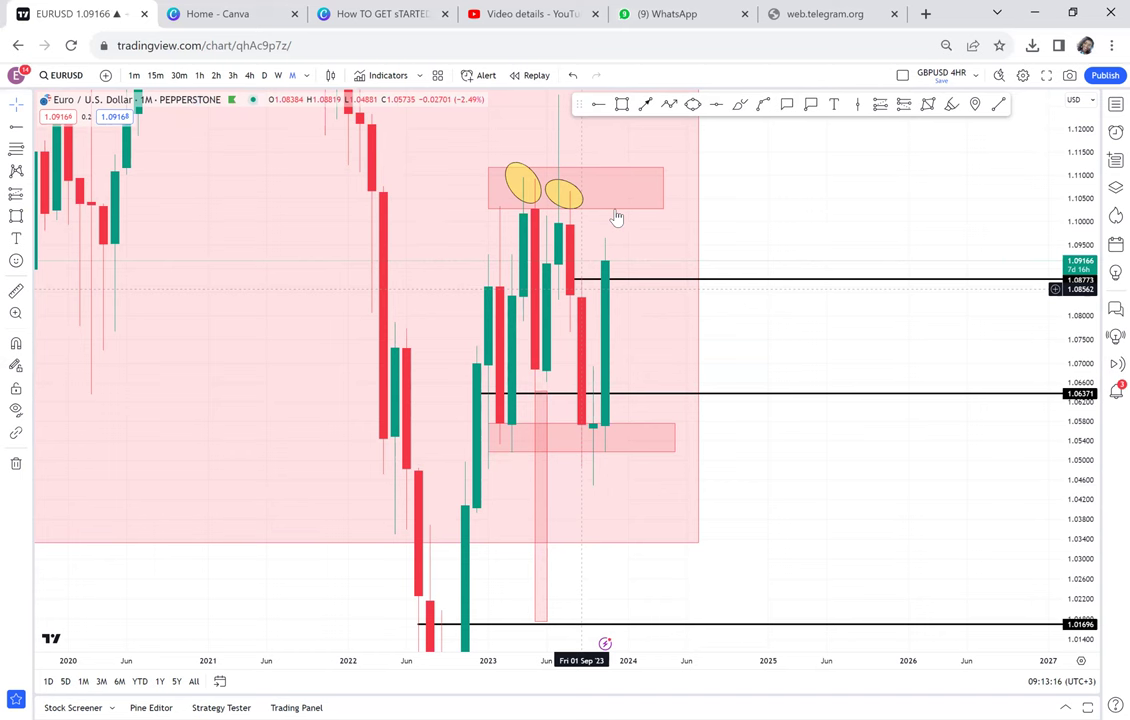
scroll(617, 217, "up", 1)
scroll(690, 260, "up", 1)
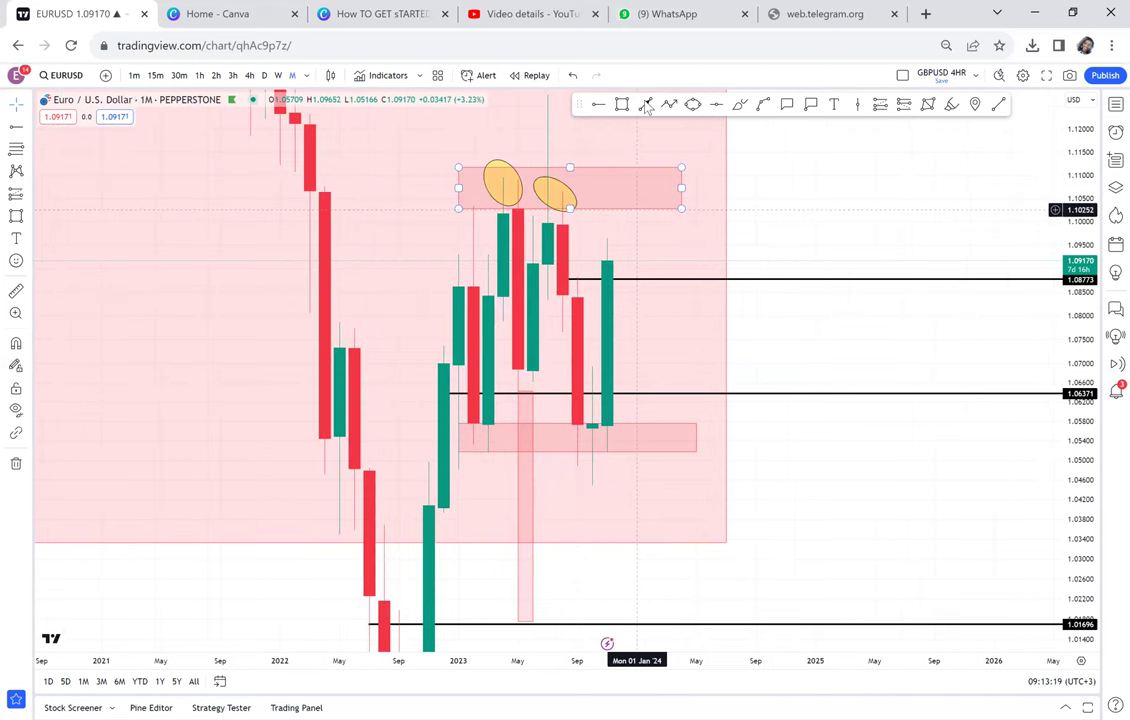
left_click(692, 104)
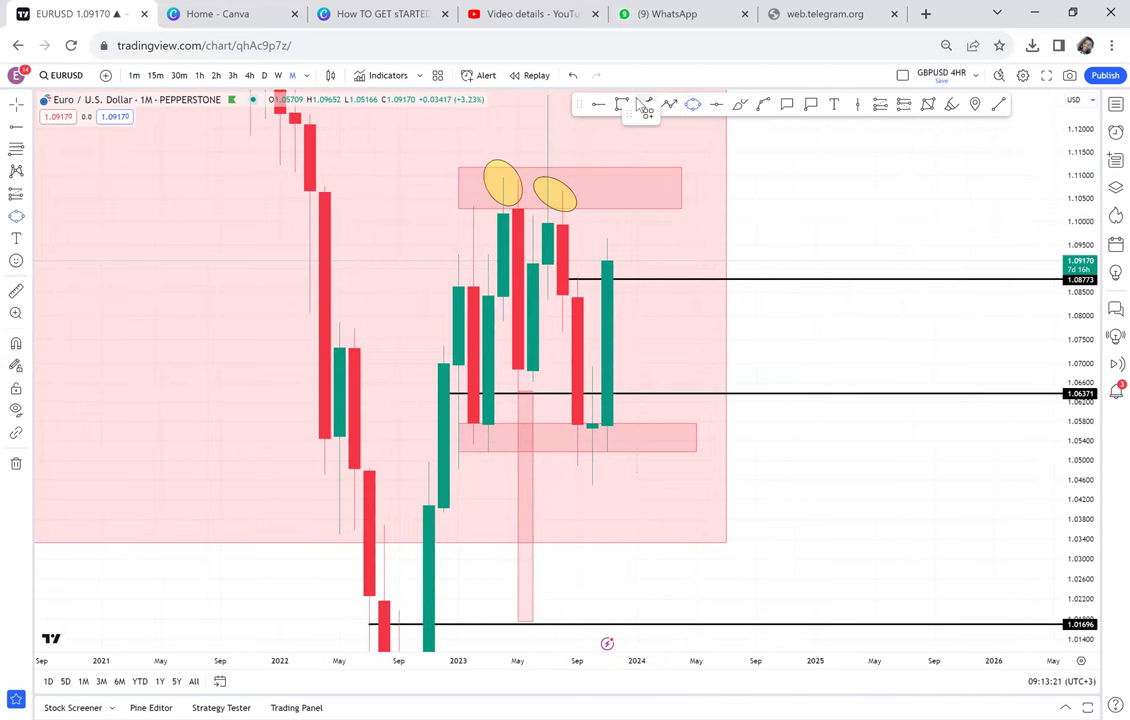
left_click(645, 104)
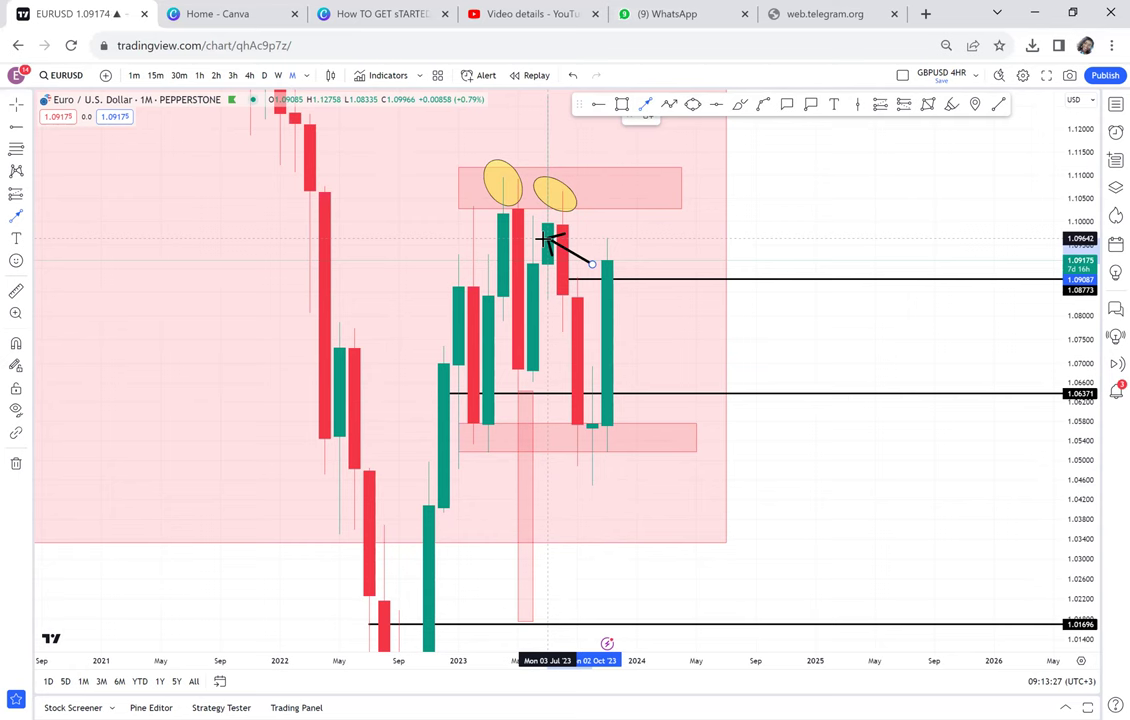
left_click(548, 245)
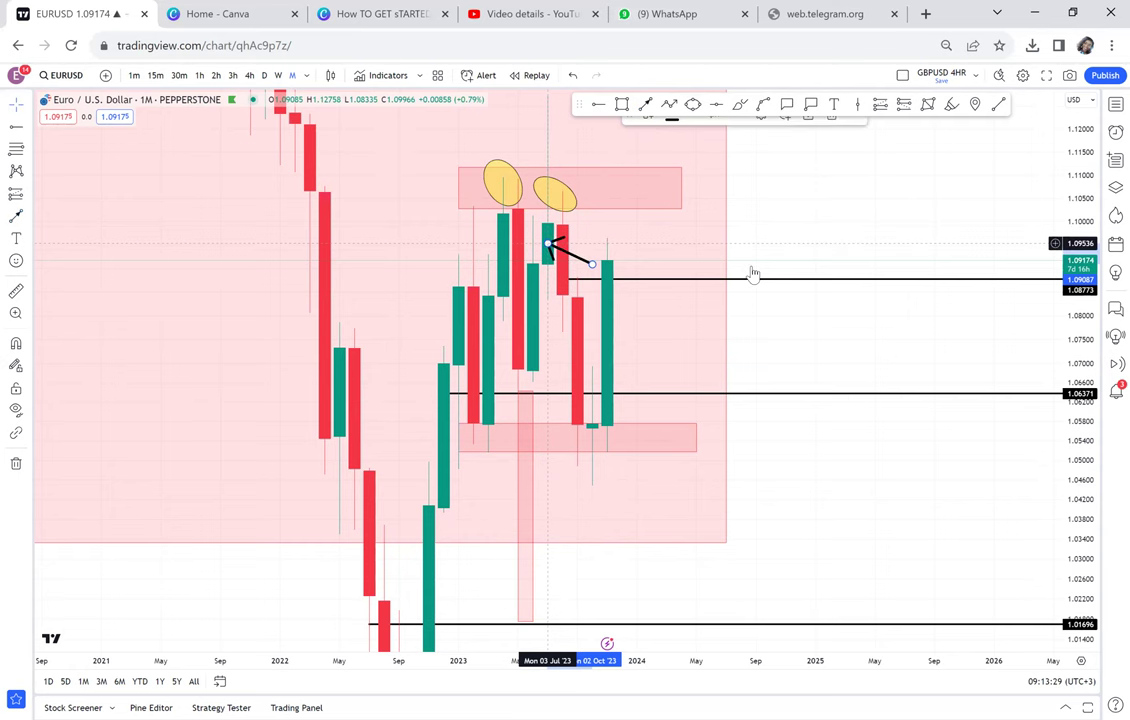
left_click(816, 260)
Step: Switch to the weekly timeframe and draw a horizontal arrow at about 1.0917 from mid-November back to mid-August 2023
scroll(785, 265, "up", 1)
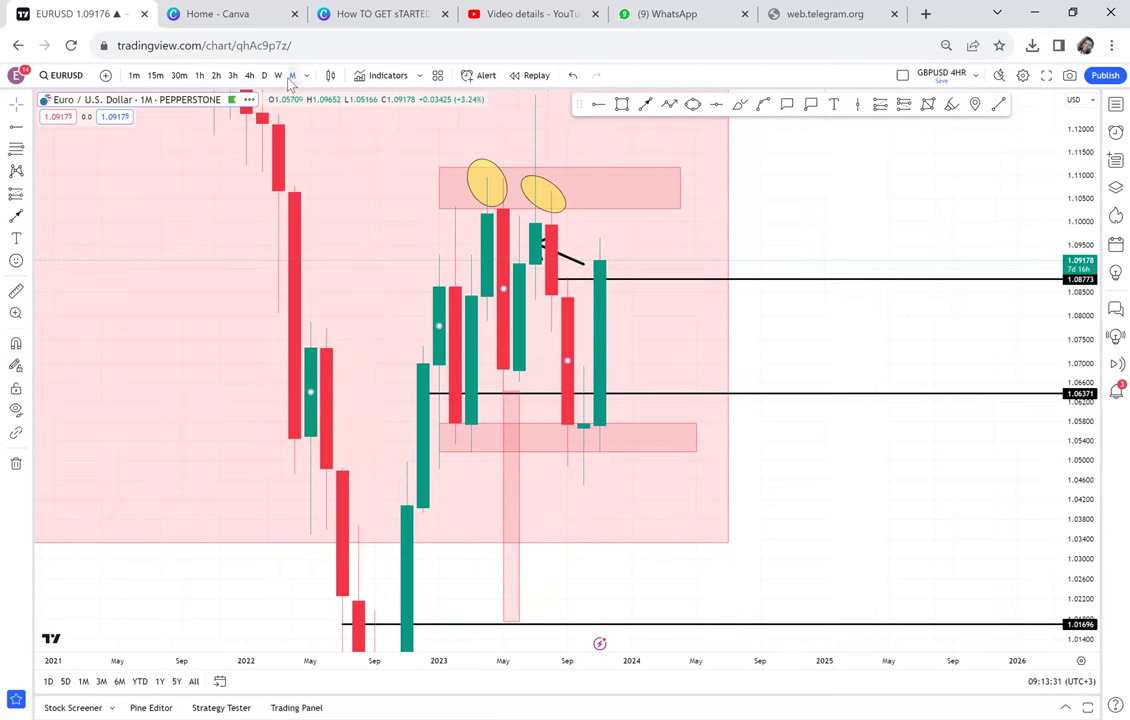
left_click(278, 75)
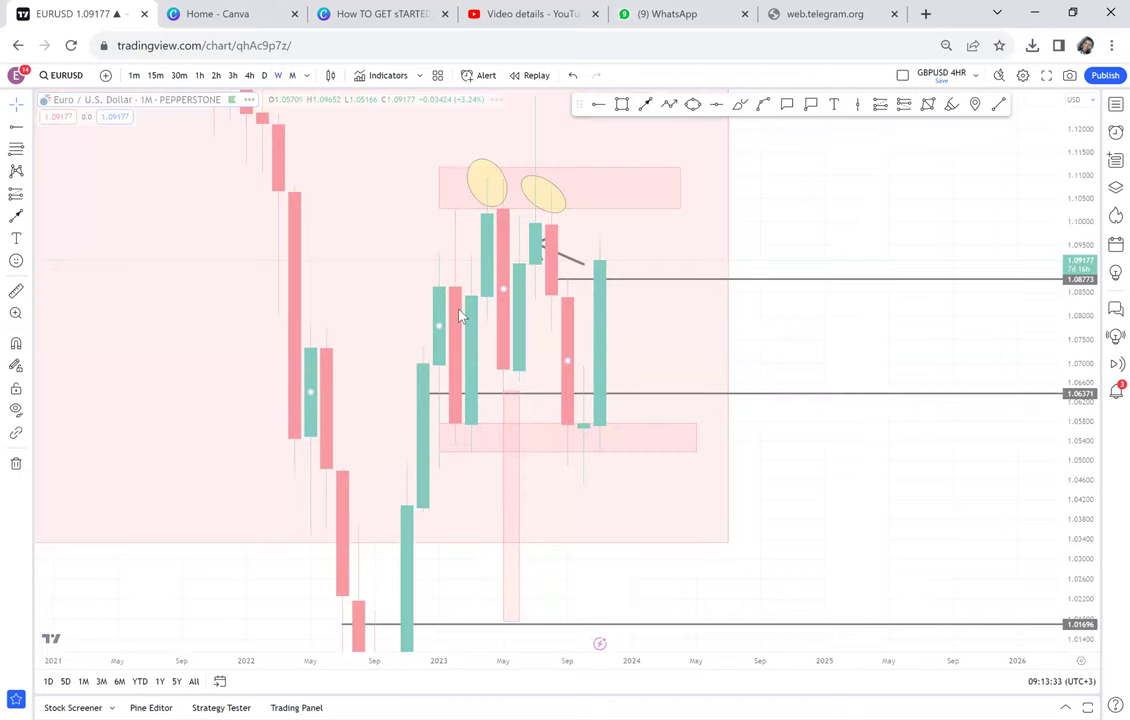
scroll(608, 290, "down", 2)
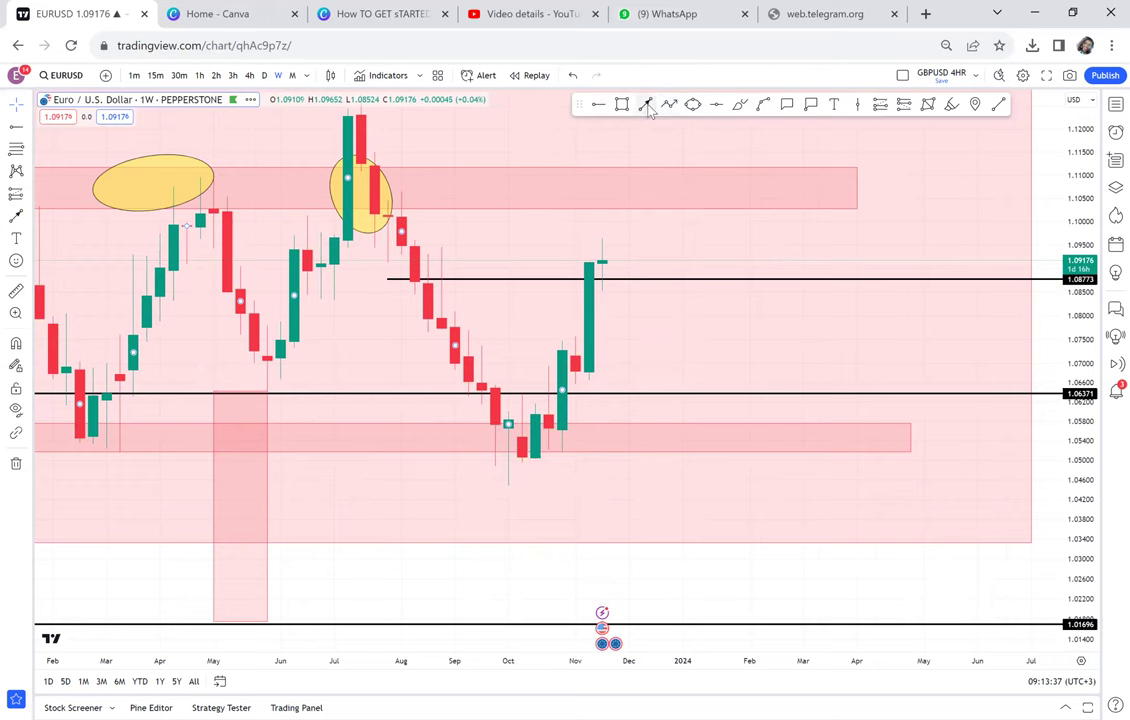
left_click_drag(590, 261, 428, 261)
left_click_drag(522, 192, 748, 354)
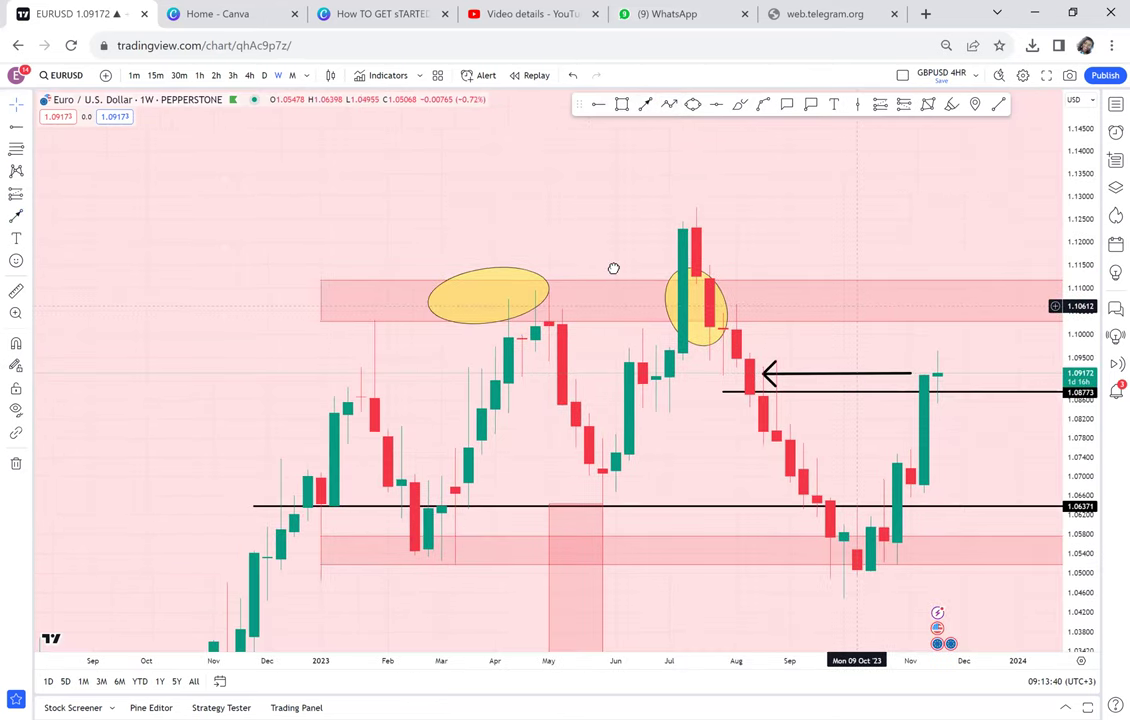
left_click_drag(613, 268, 362, 178)
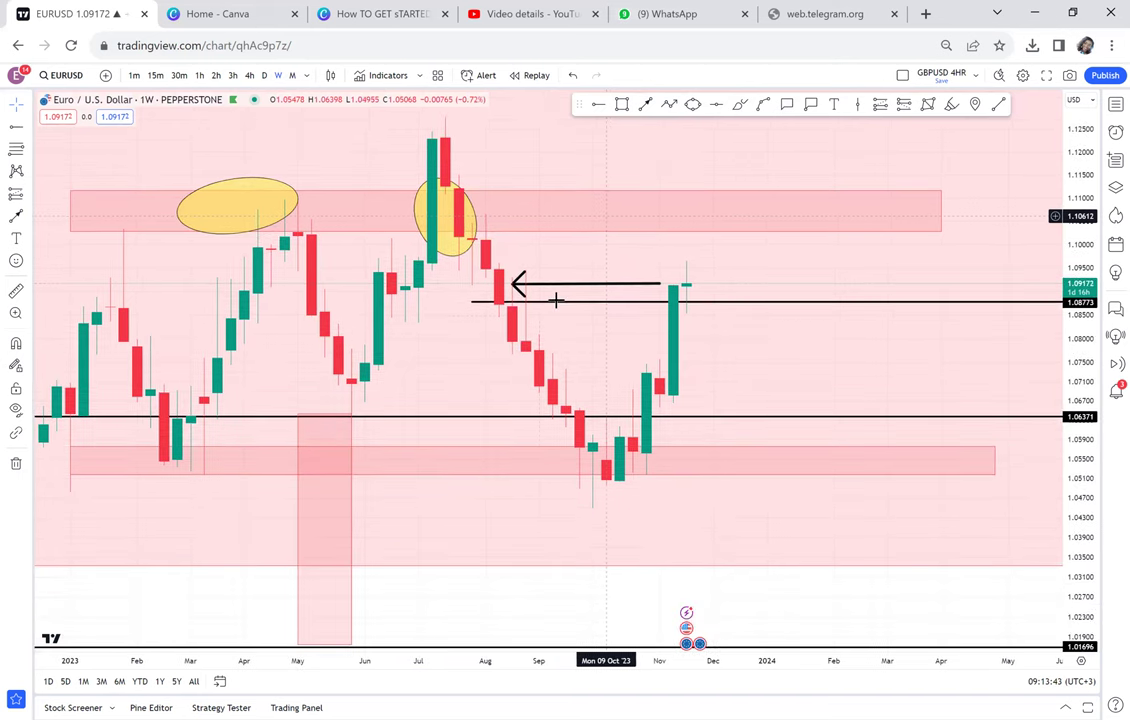
Step: Remove all the drawings from the weekly chart
left_click(17, 464)
left_click(53, 466)
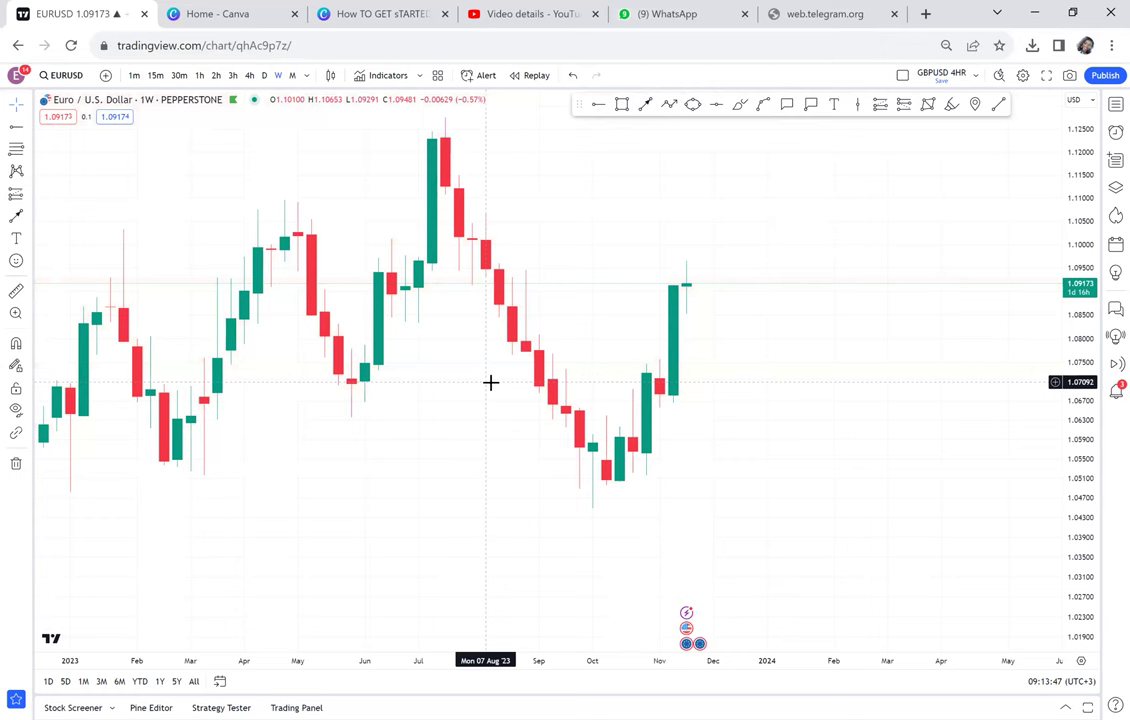
scroll(490, 382, "down", 3)
scroll(490, 382, "down", 2)
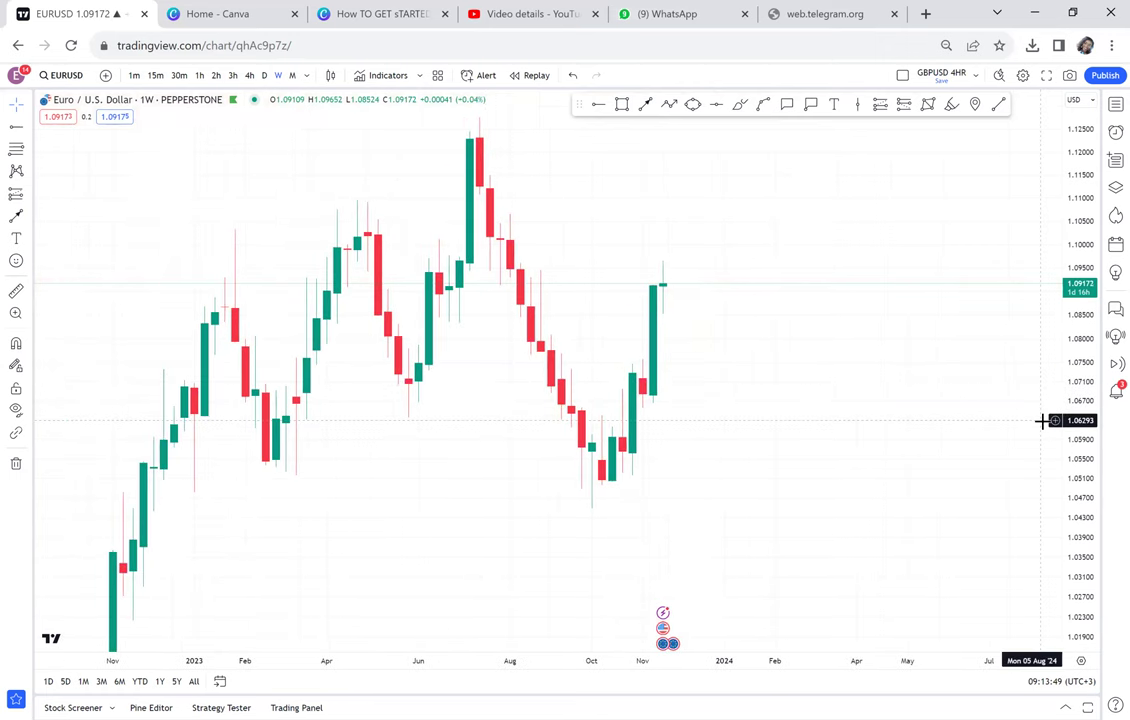
left_click_drag(1067, 414, 958, 315)
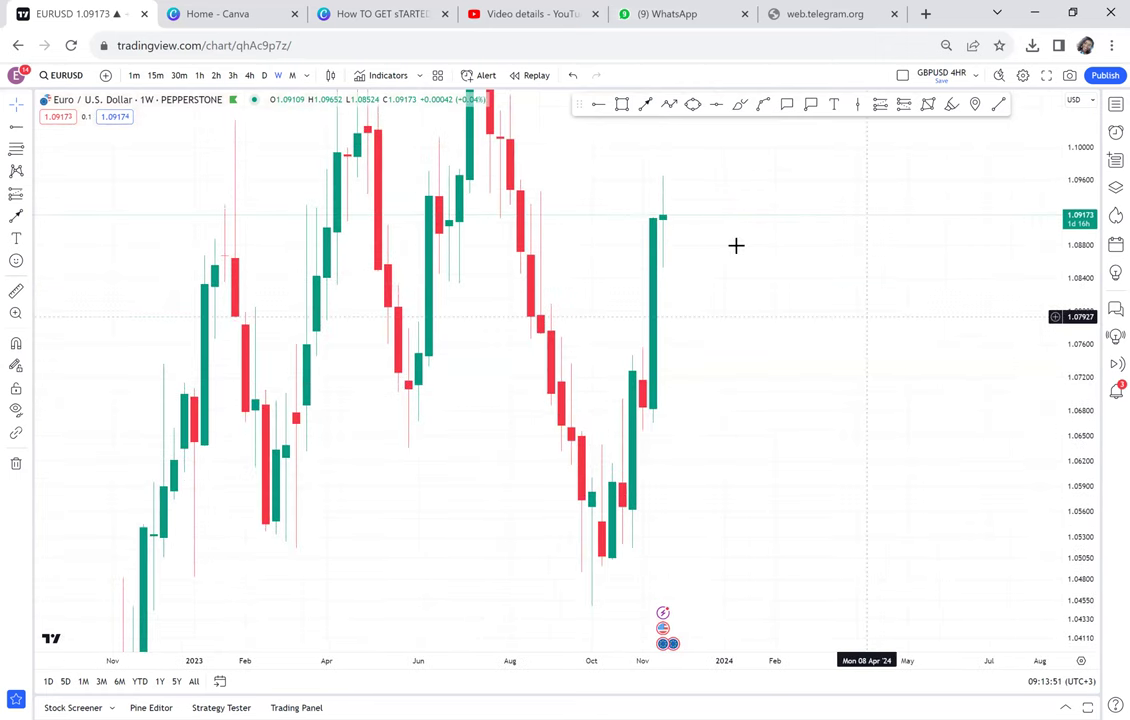
scroll(736, 310, "down", 2)
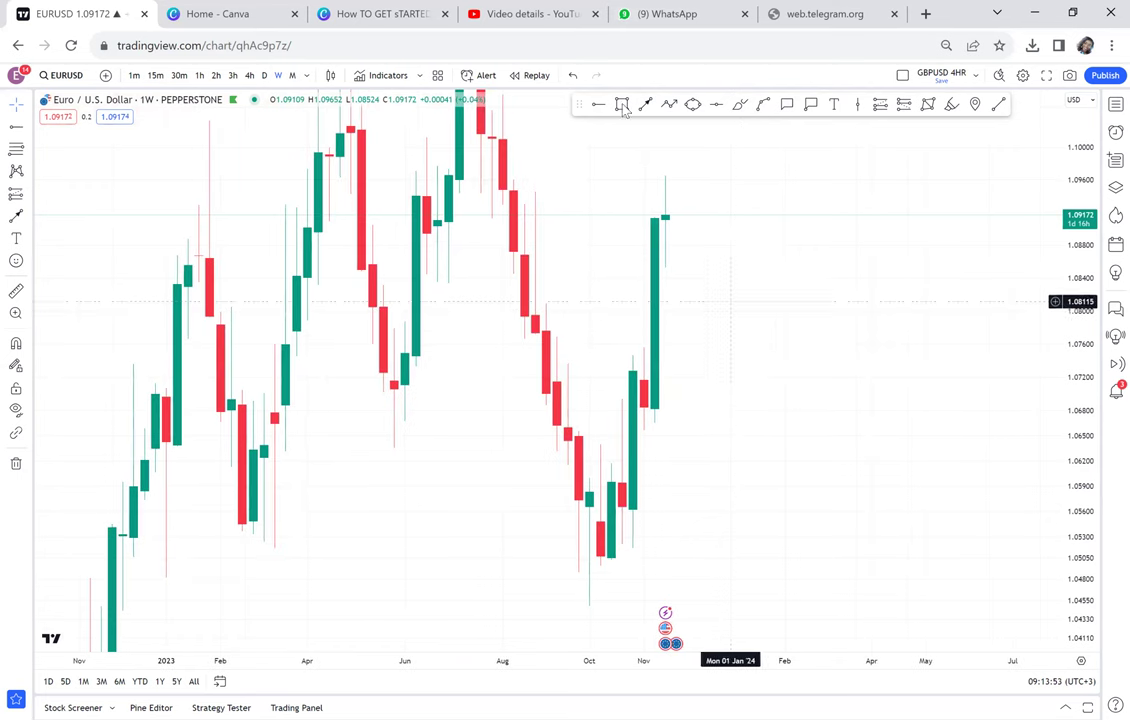
Step: Draw an arrow at about 1.0945 from mid-November back to late August 2023 on the weekly chart, and delete it
left_click(646, 104)
left_click_drag(654, 195, 527, 192)
key("Delete")
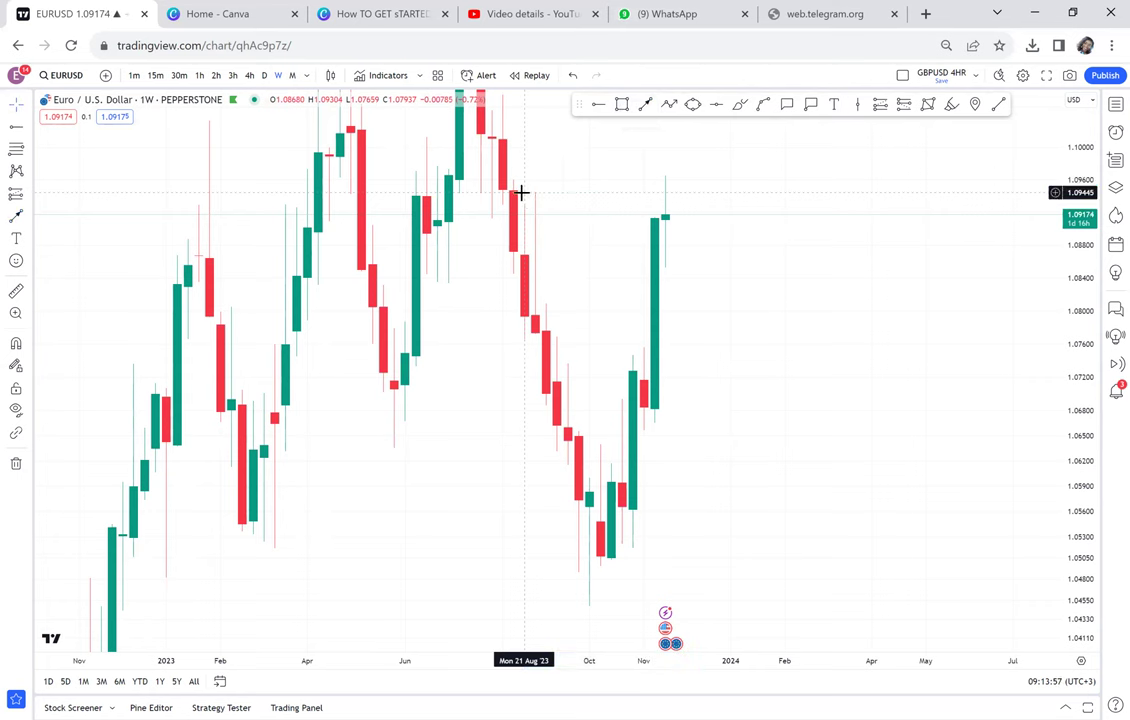
Step: Switch the chart to the daily timeframe and bring the price action since July 2023 into view
left_click(263, 77)
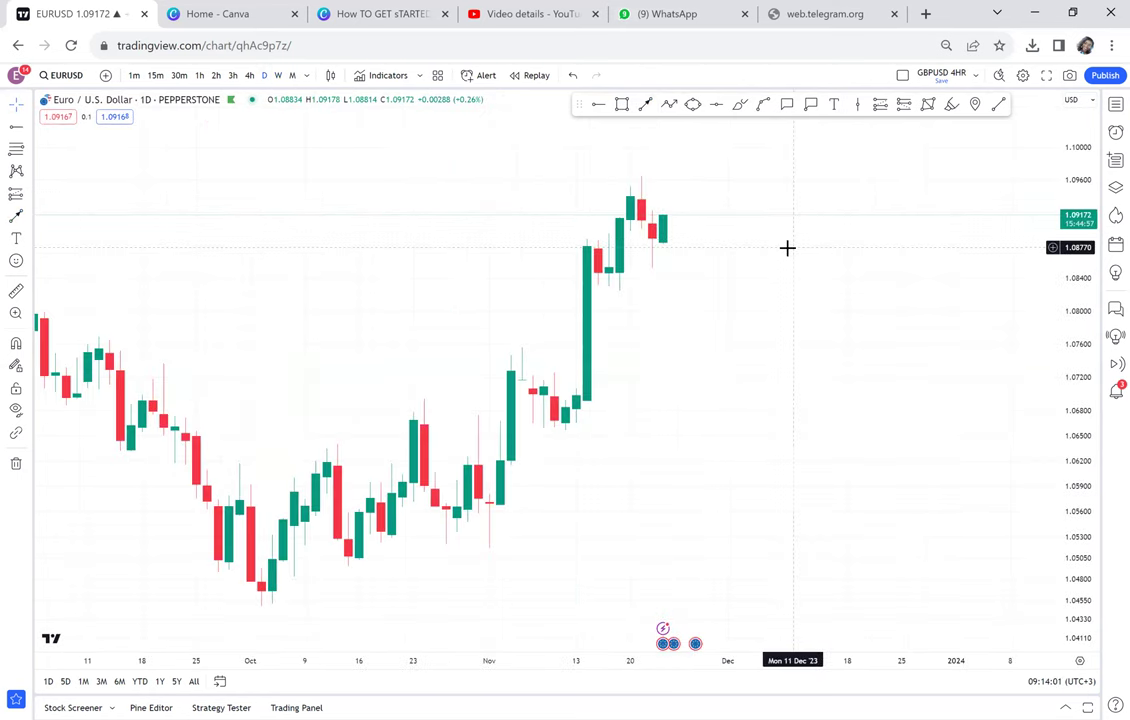
scroll(787, 247, "down", 10)
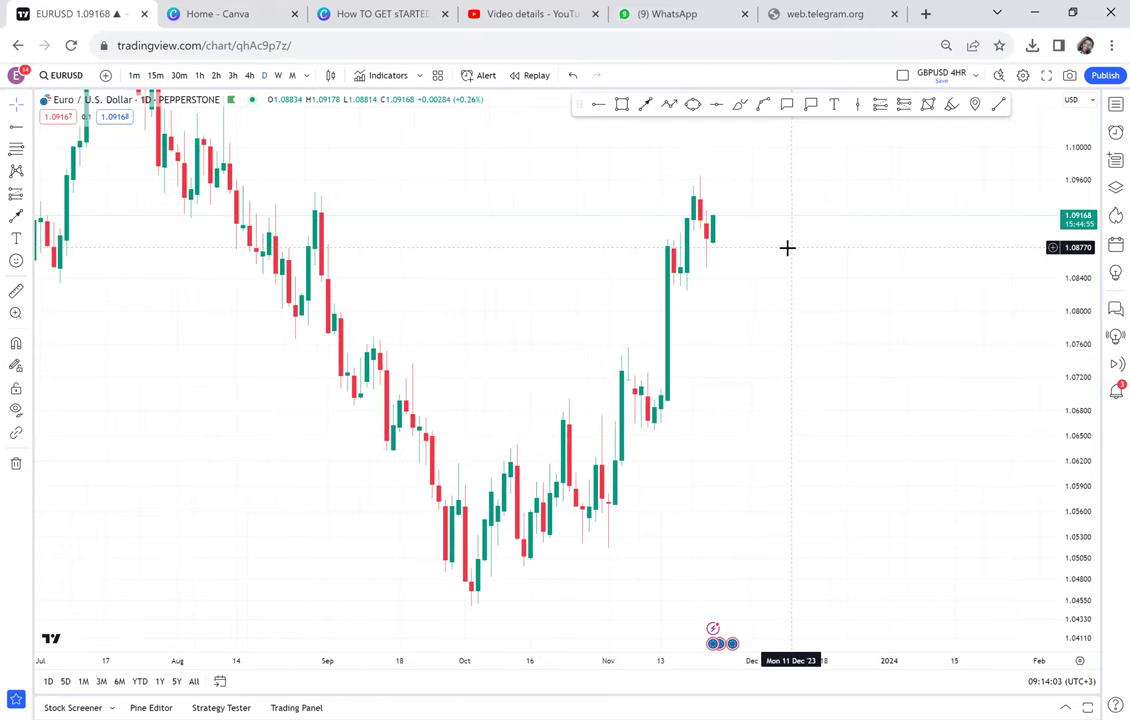
left_click_drag(572, 247, 626, 366)
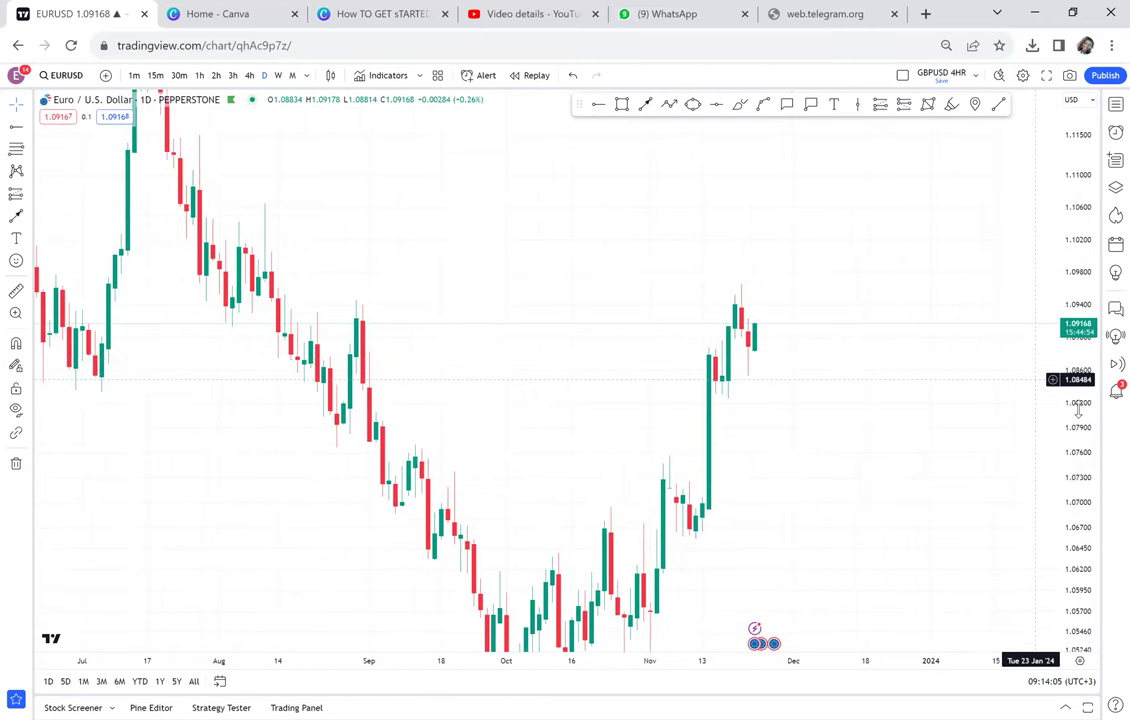
Step: Draw a rectangle on the daily chart from 11 August to 8 December 2023, between about 1.0963 and 1.0922
left_click_drag(1061, 327, 1045, 250)
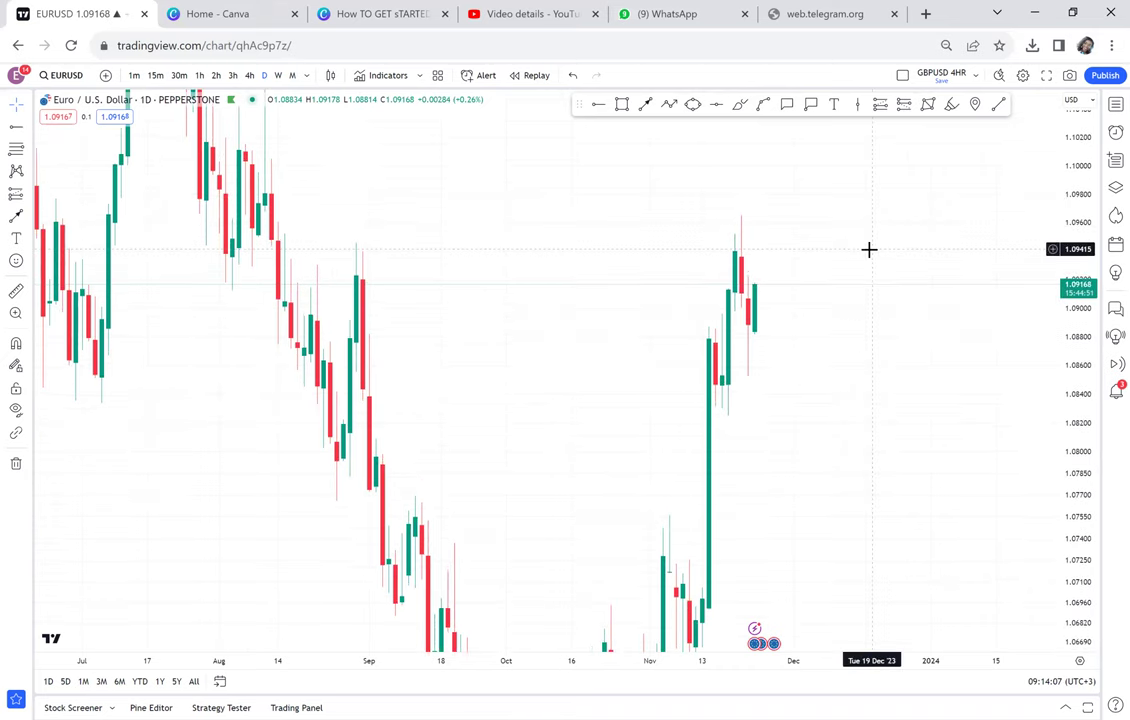
left_click_drag(870, 251, 853, 343)
left_click(621, 106)
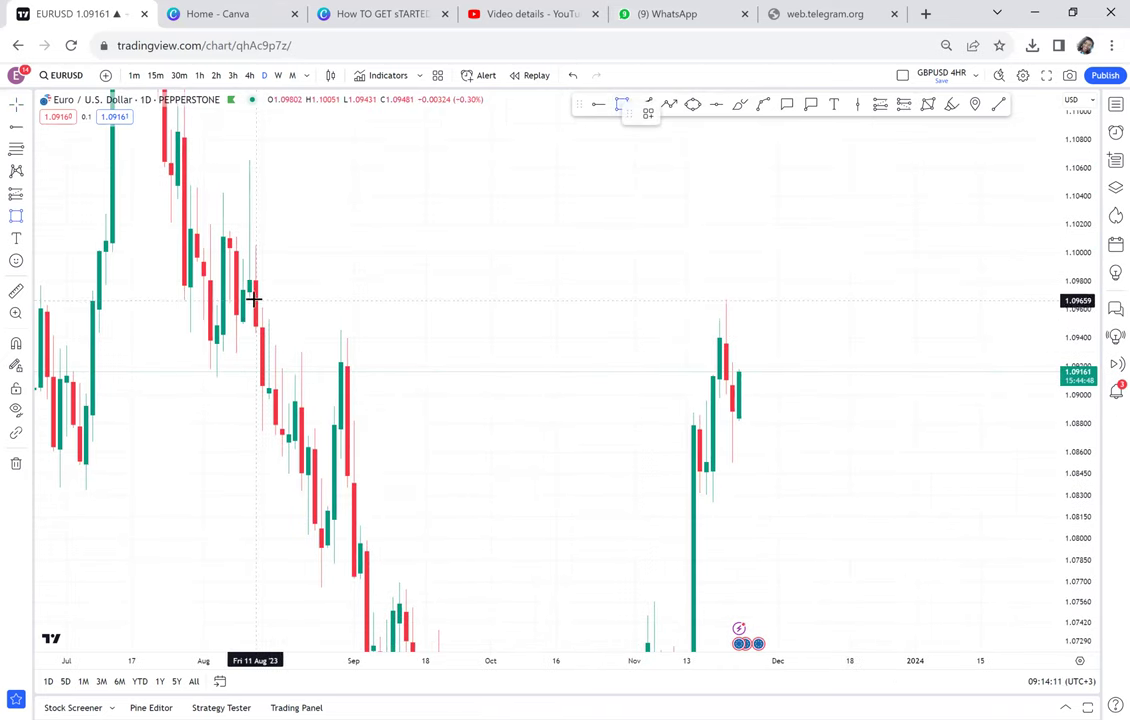
left_click_drag(257, 305, 810, 363)
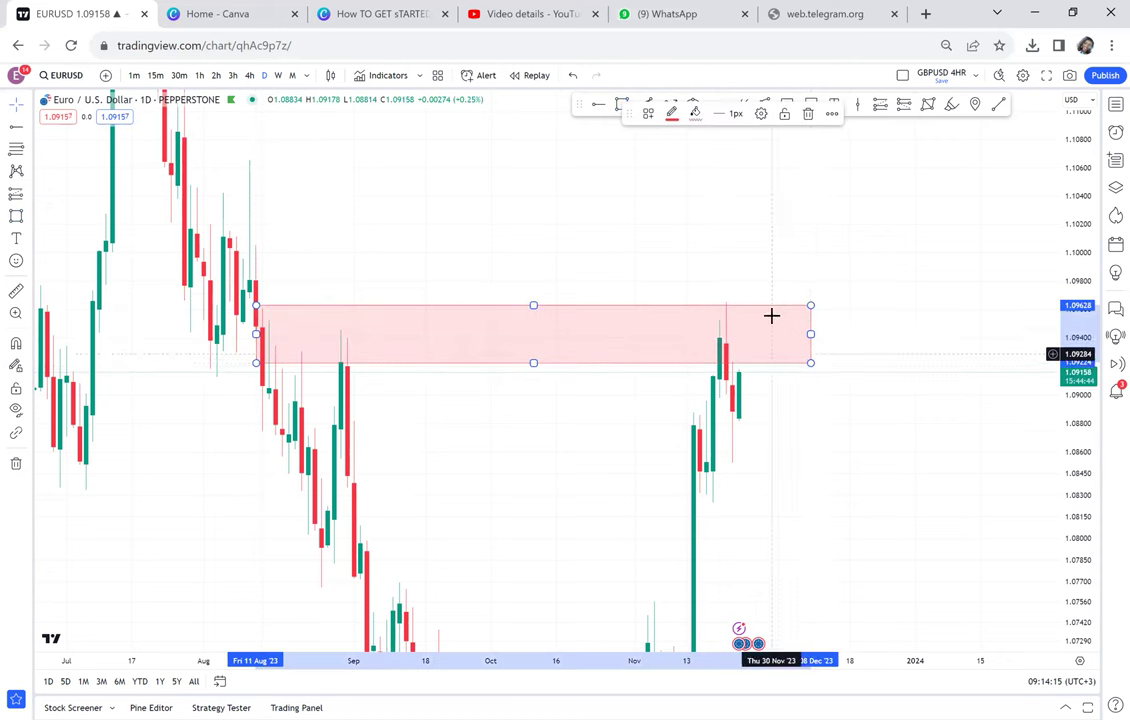
Step: Lower the rectangle's upper edge to about 1.0945 and change its fill colour to black
left_click(534, 300)
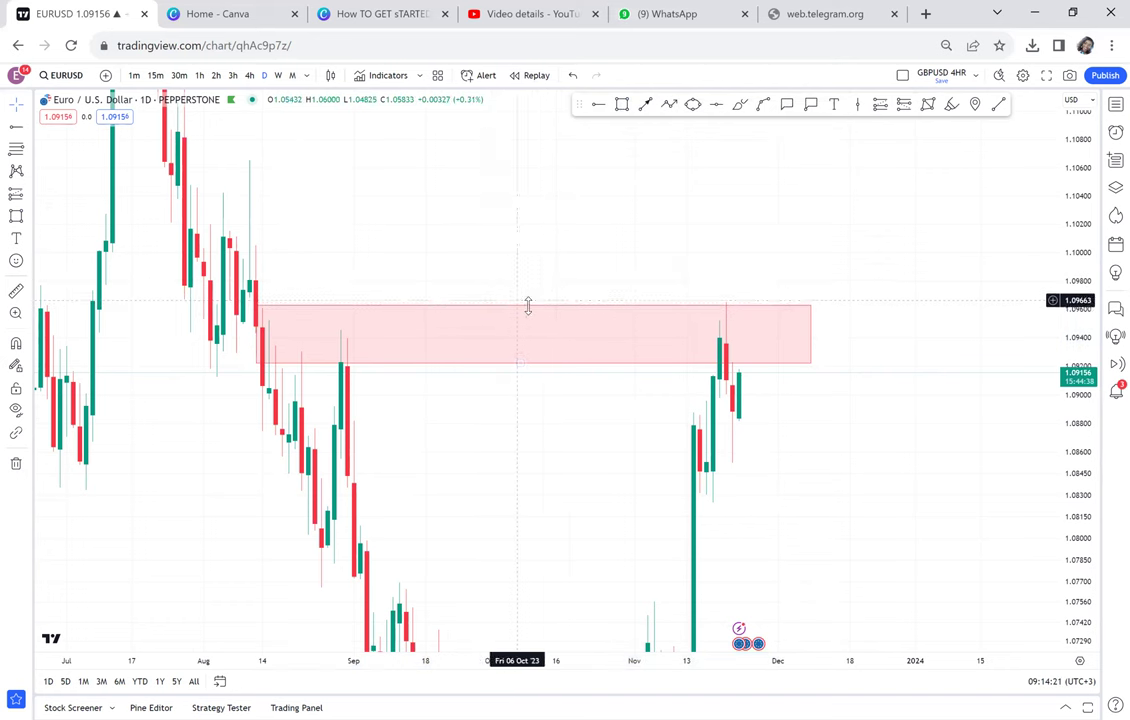
left_click(534, 306)
left_click_drag(534, 306, 562, 330)
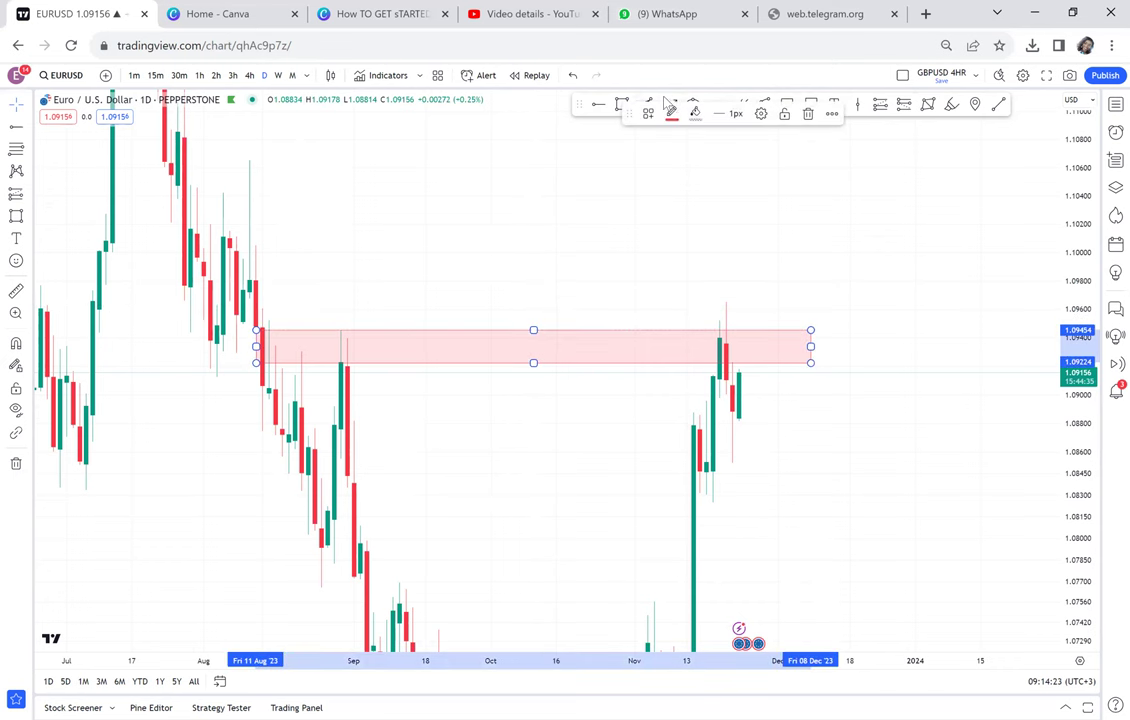
left_click(696, 114)
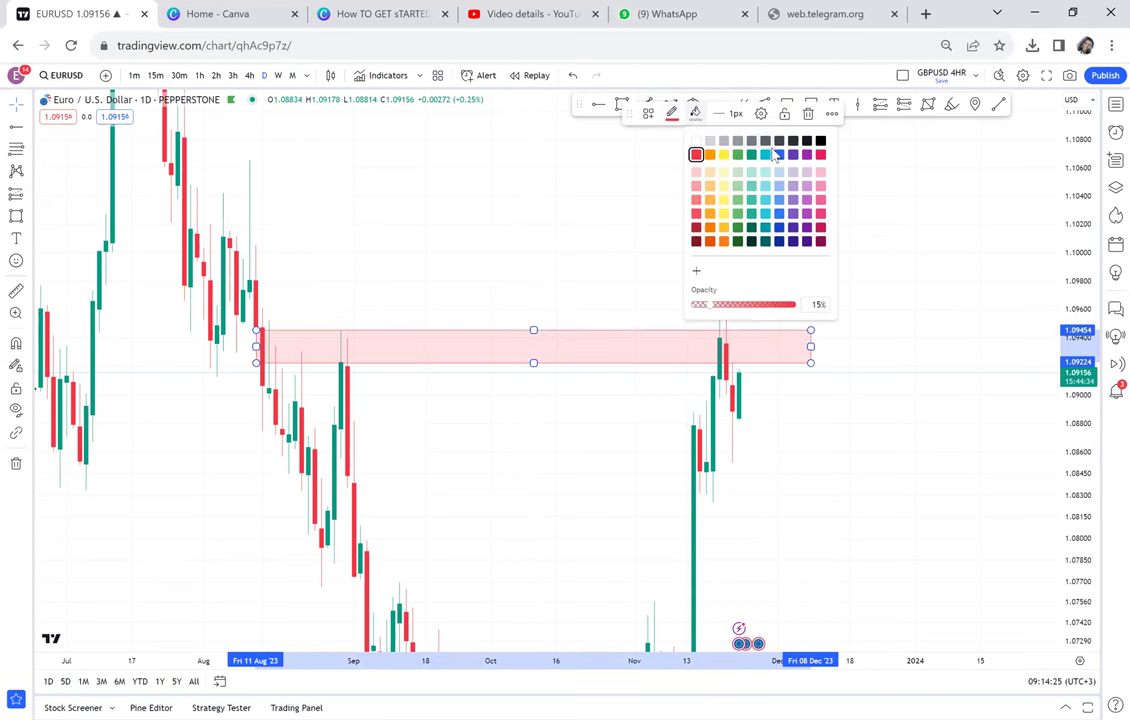
left_click(820, 140)
Step: Circle the late-August peak and the mid-to-late November peak at the rectangular zone with ellipses
left_click_drag(590, 298, 672, 231)
scroll(672, 231, "up", 1)
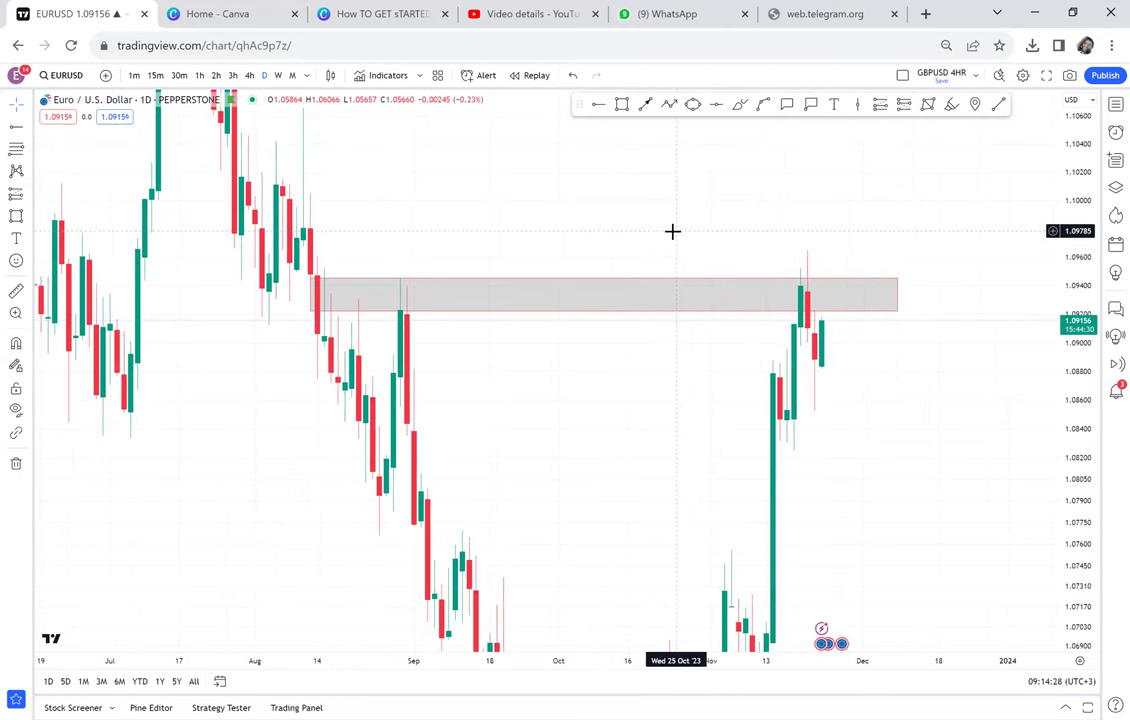
left_click(693, 105)
left_click(386, 305)
left_click(437, 283)
left_click(455, 303)
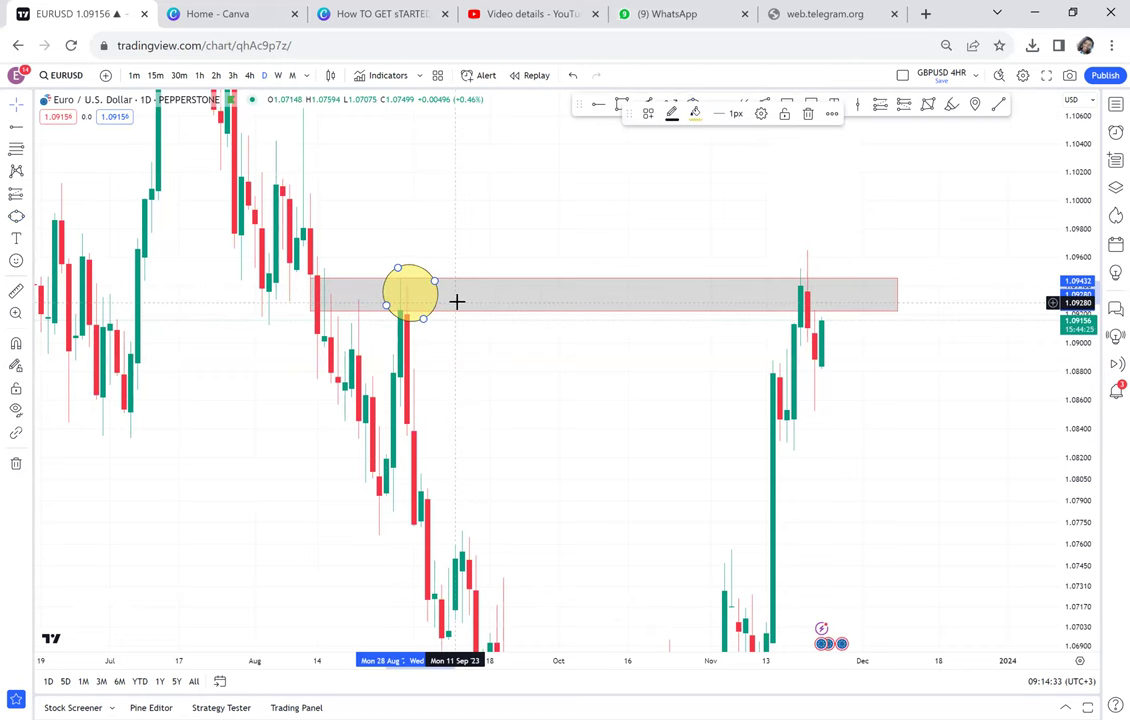
left_click(691, 207)
left_click(693, 105)
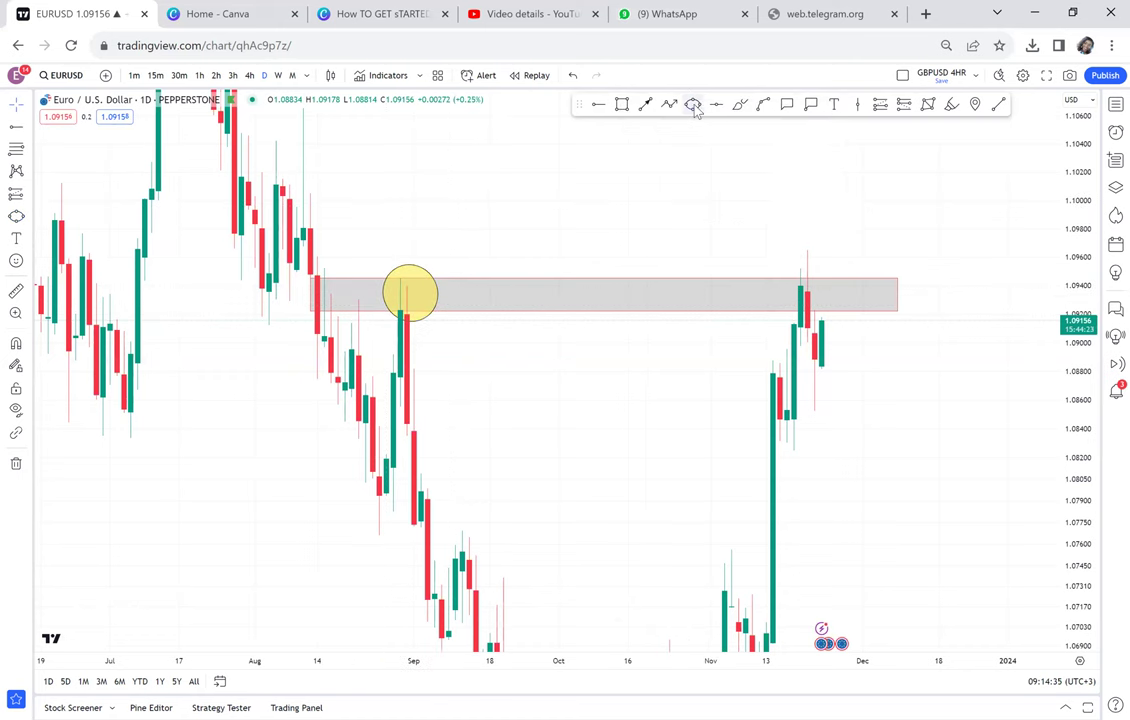
left_click(760, 308)
left_click(844, 278)
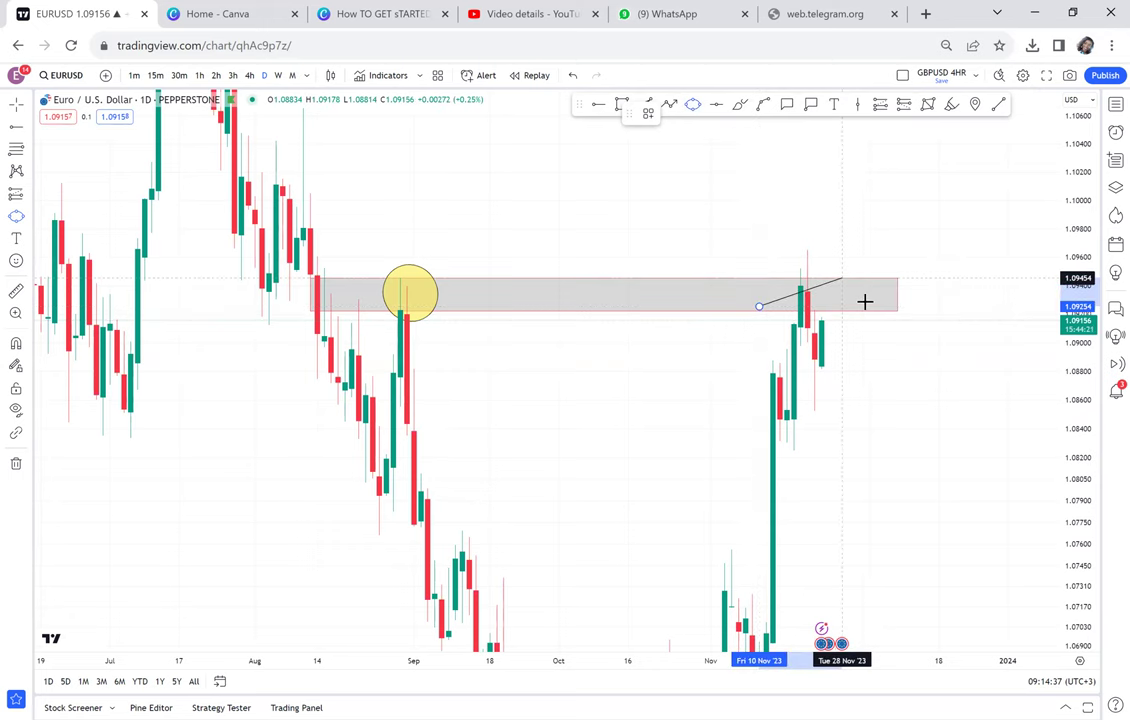
left_click(871, 308)
Step: Place a horizontal line across the daily chart at the early-October low, about 1.0450
left_click_drag(930, 228, 958, 96)
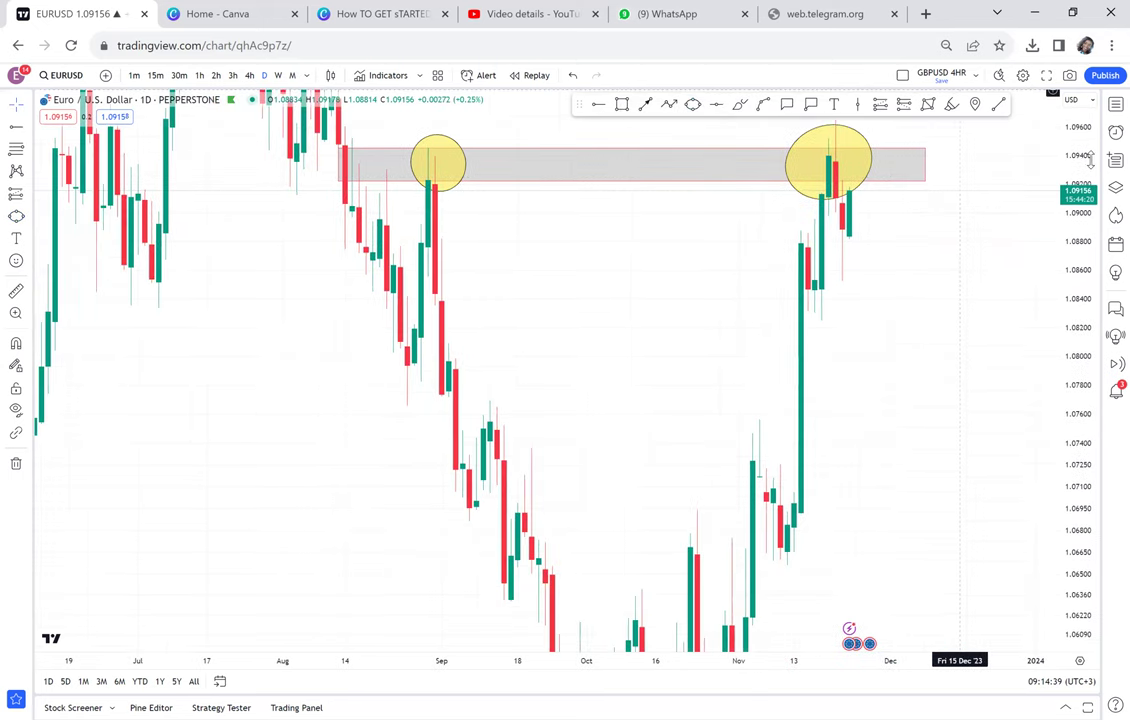
left_click_drag(1078, 150, 1078, 350)
left_click_drag(932, 414, 867, 298)
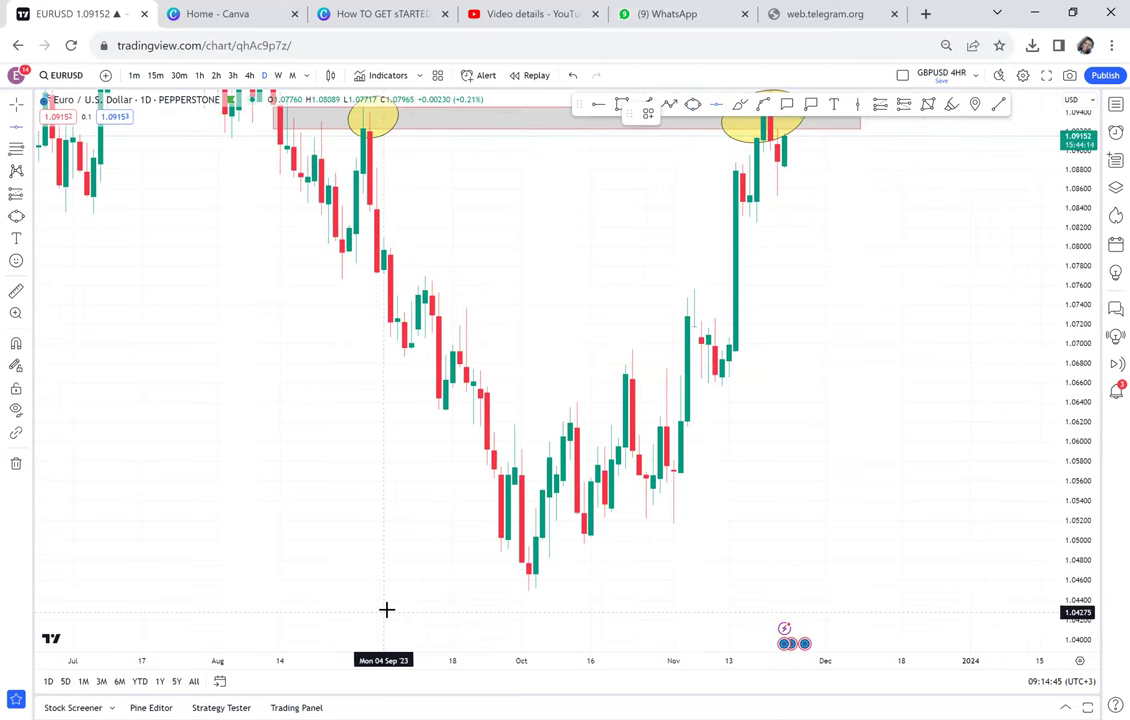
left_click(417, 590)
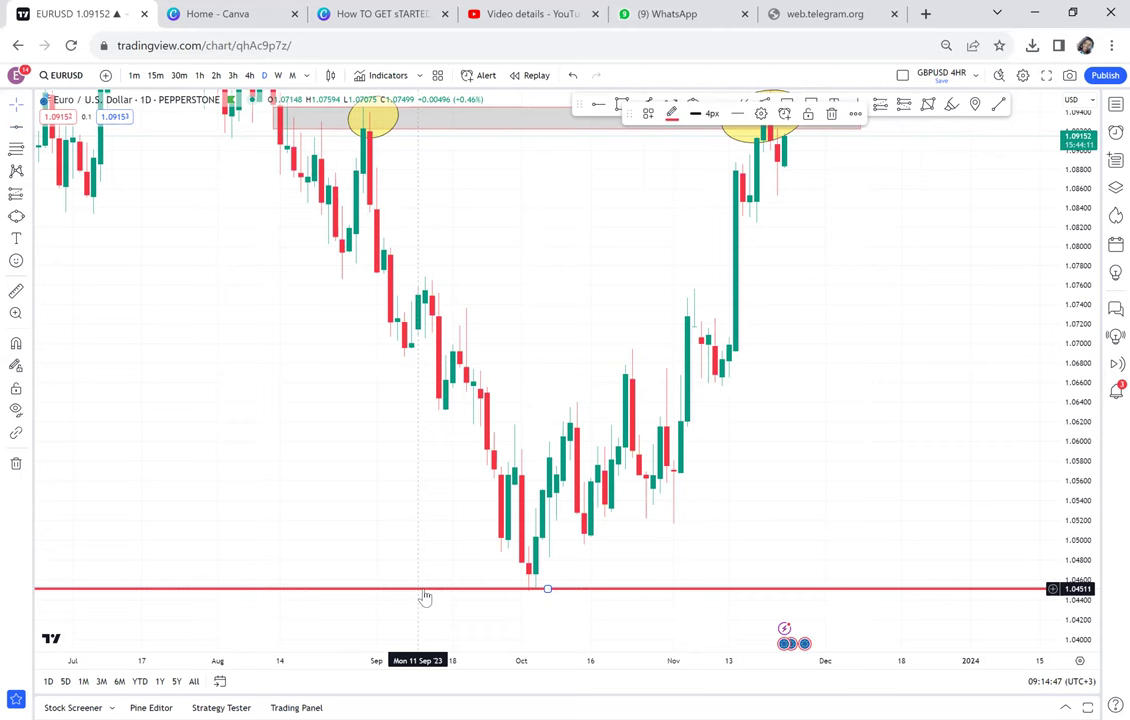
Step: Measure from the zone's upper edge down to the October-low line and place a horizontal line at the midpoint, about 1.0695
left_click_drag(785, 361, 701, 412)
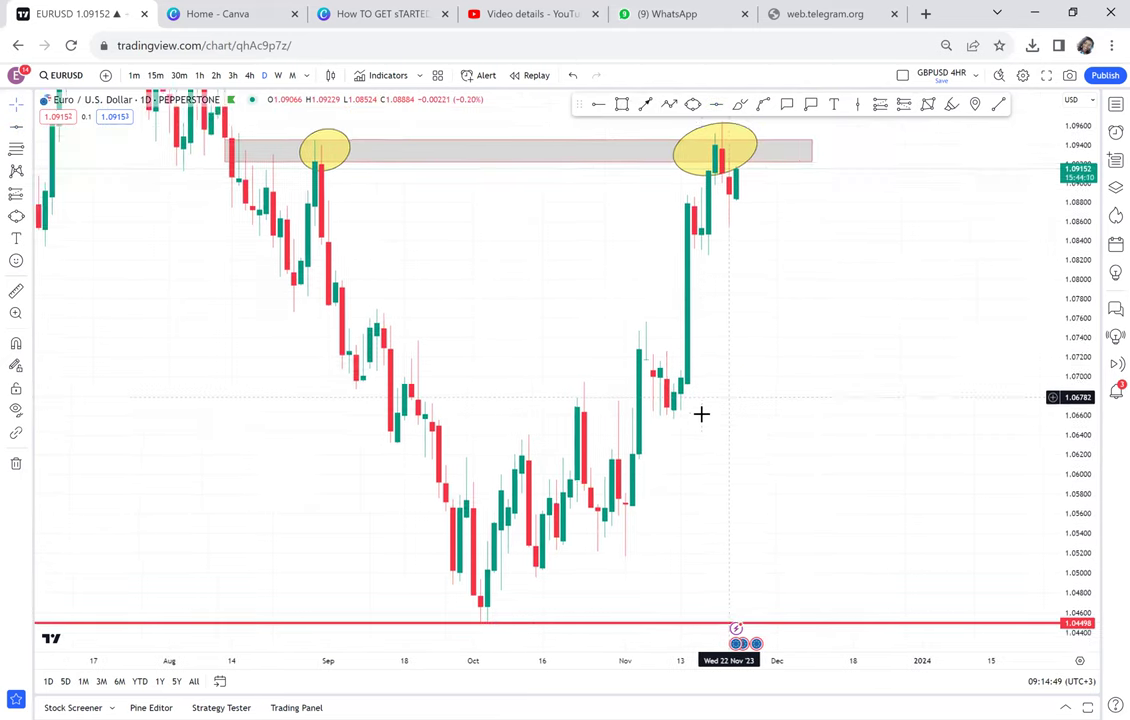
left_click(16, 291)
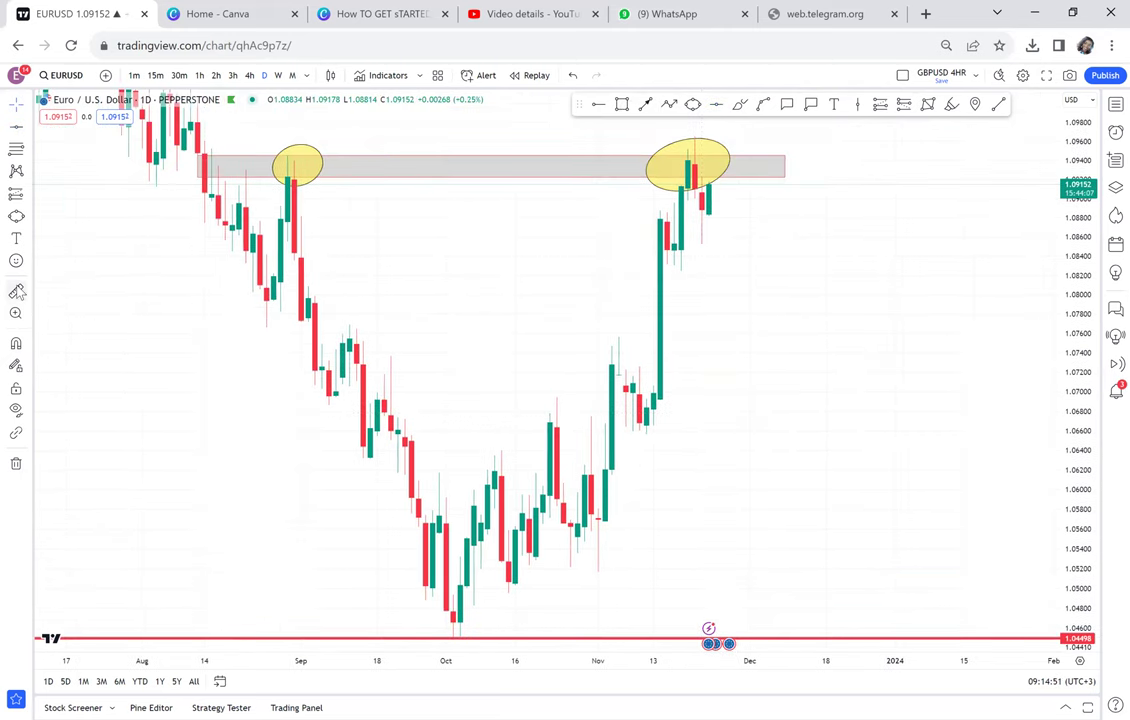
left_click(252, 156)
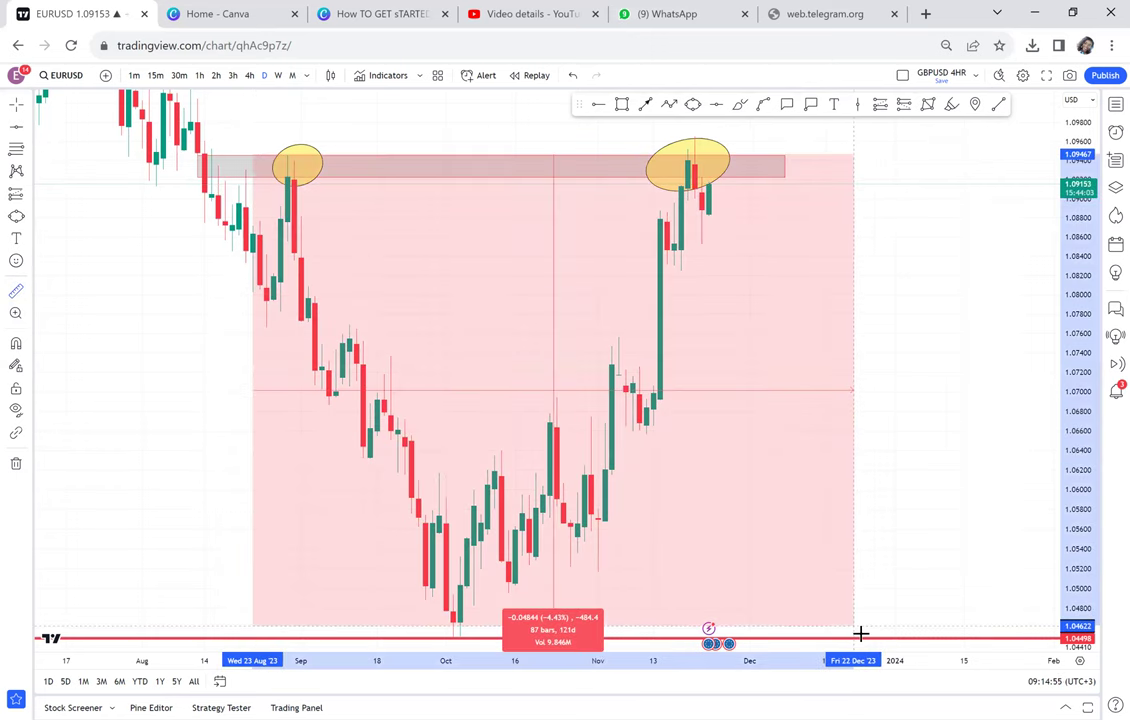
left_click(874, 636)
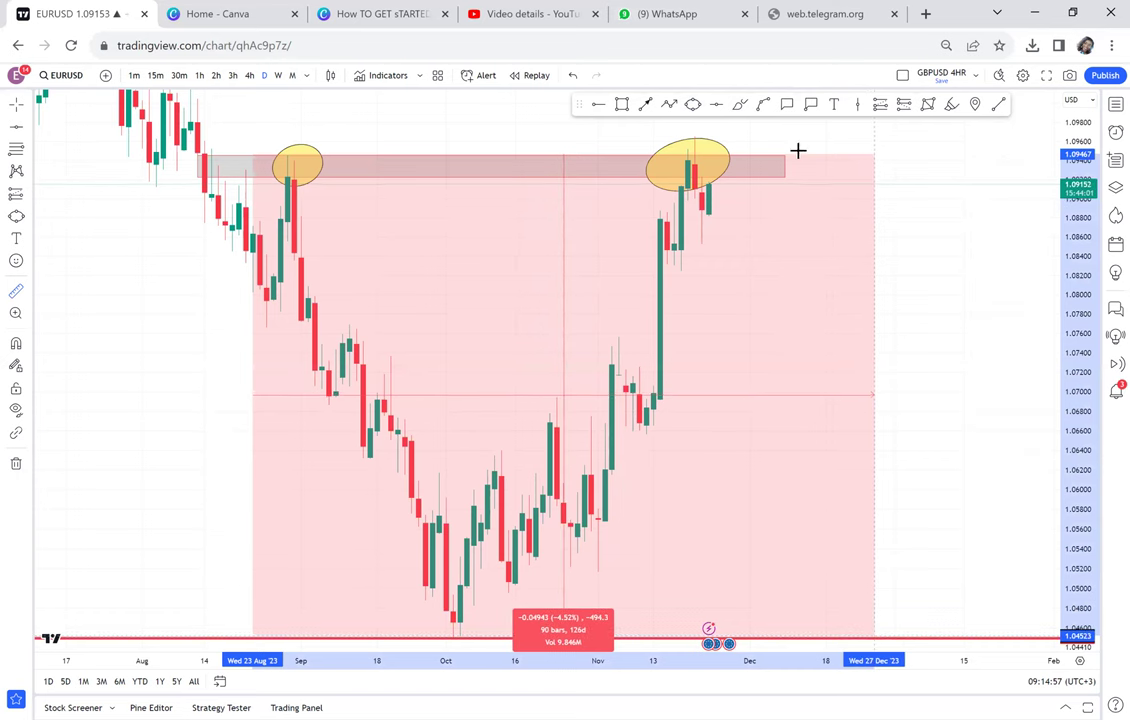
left_click(718, 111)
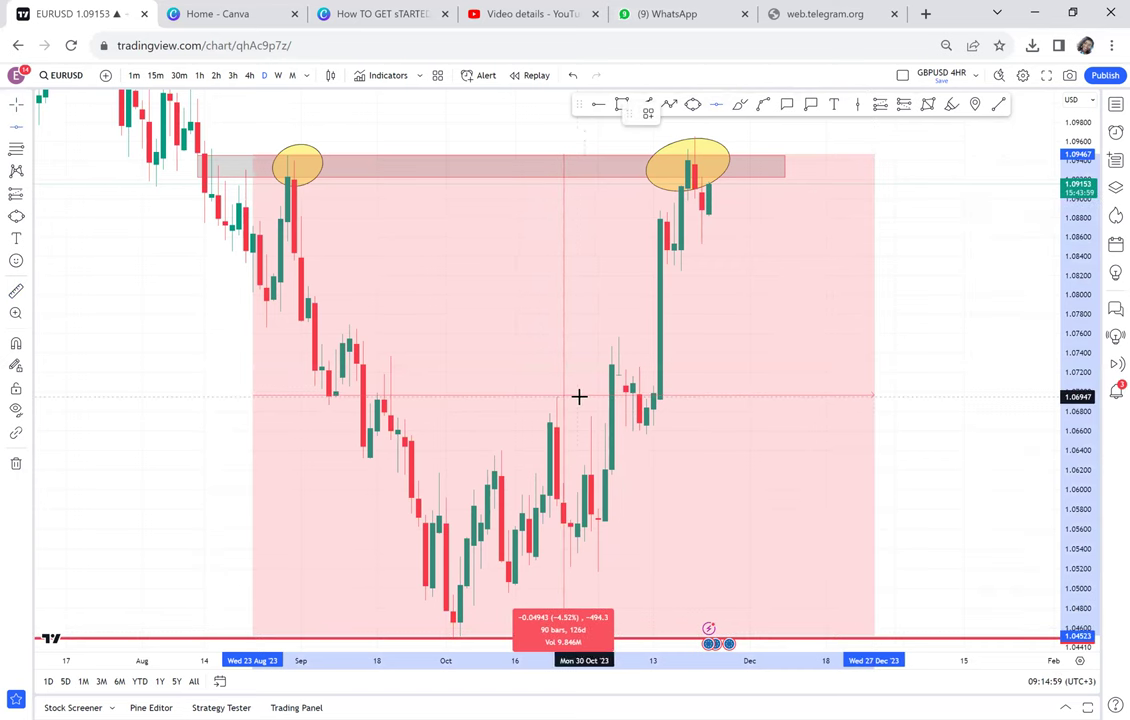
left_click(580, 396)
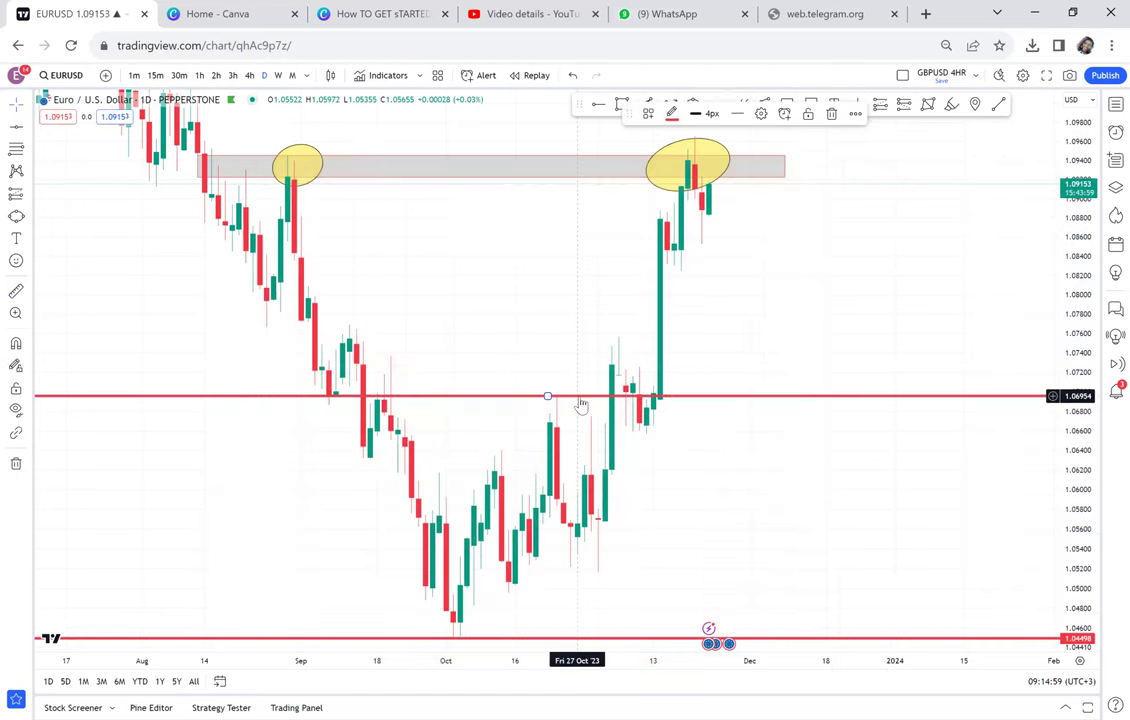
Step: Change the midpoint line's colour to green
left_click(672, 114)
left_click(673, 115)
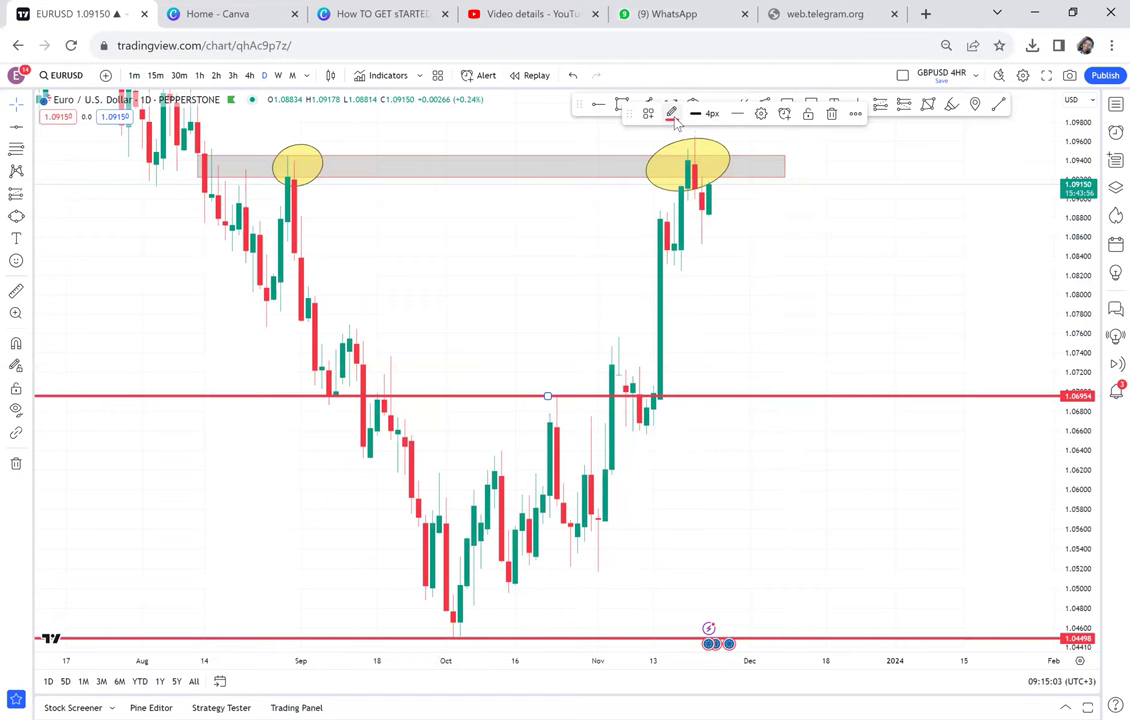
left_click(672, 115)
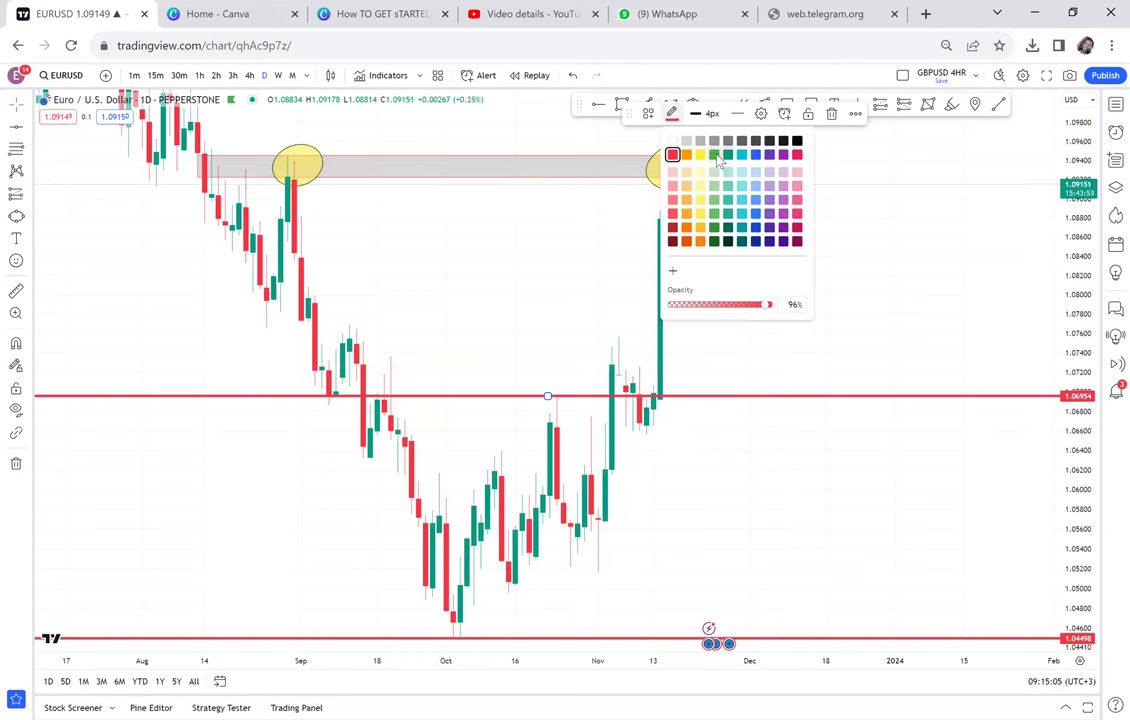
left_click(715, 157)
left_click(600, 111)
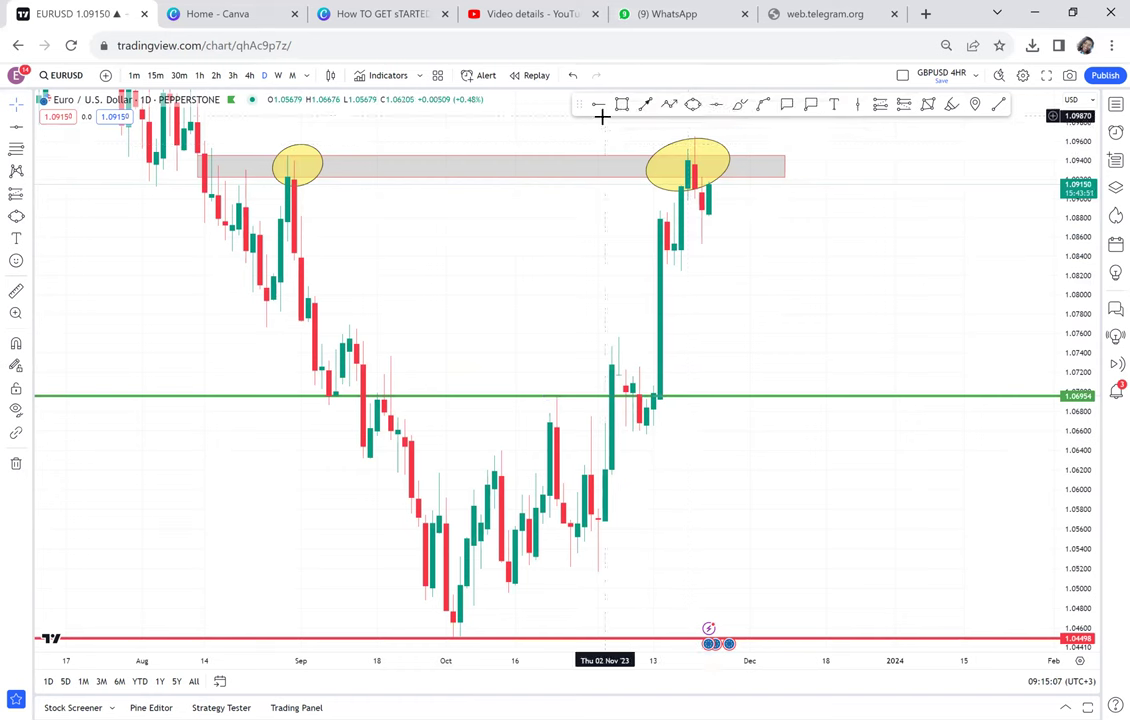
Step: Circle the early-November retest candles on the green midpoint line with an ellipse
left_click(690, 106)
left_click(604, 399)
left_click(653, 388)
left_click(671, 406)
left_click(795, 316)
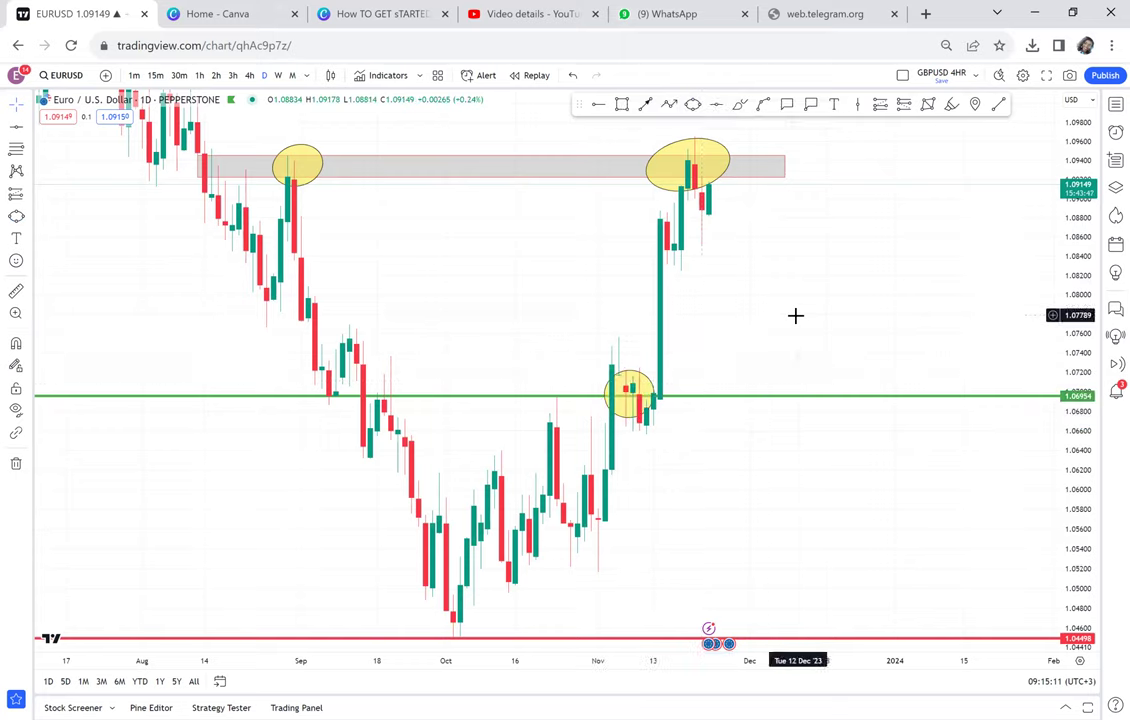
Step: Switch to the weekly timeframe to examine the marked zone and circled peaks, and return to the daily chart
left_click_drag(788, 341, 777, 395)
scroll(776, 396, "up", 1)
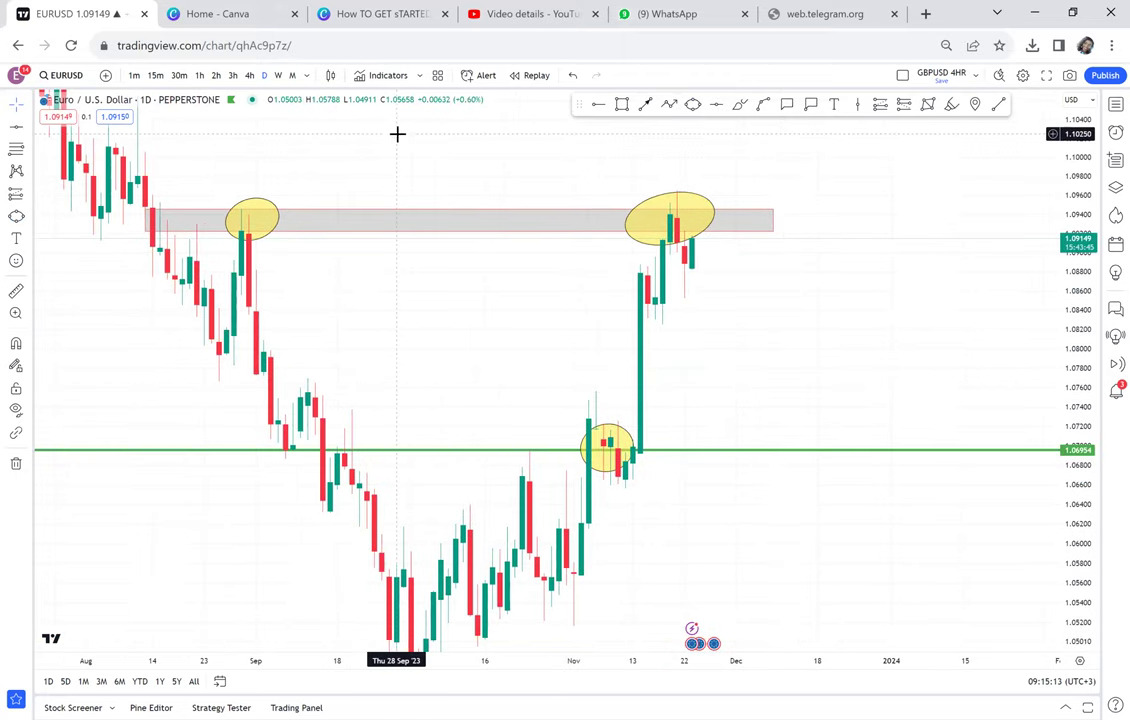
left_click(279, 76)
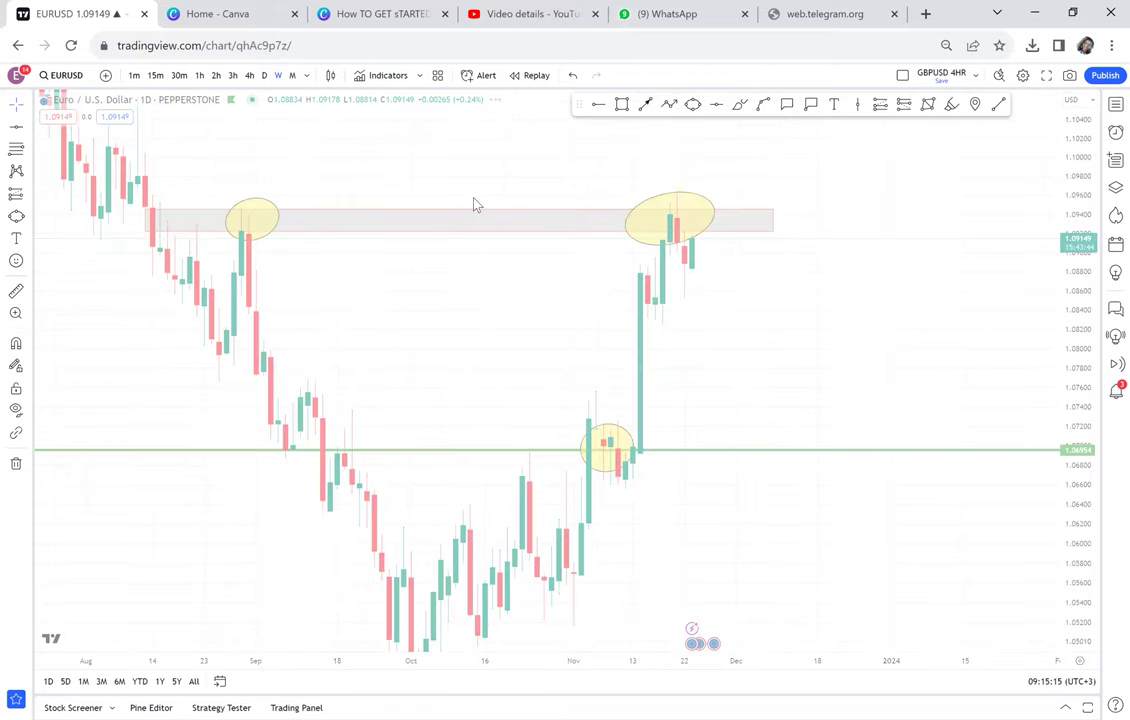
scroll(706, 280, "up", 4)
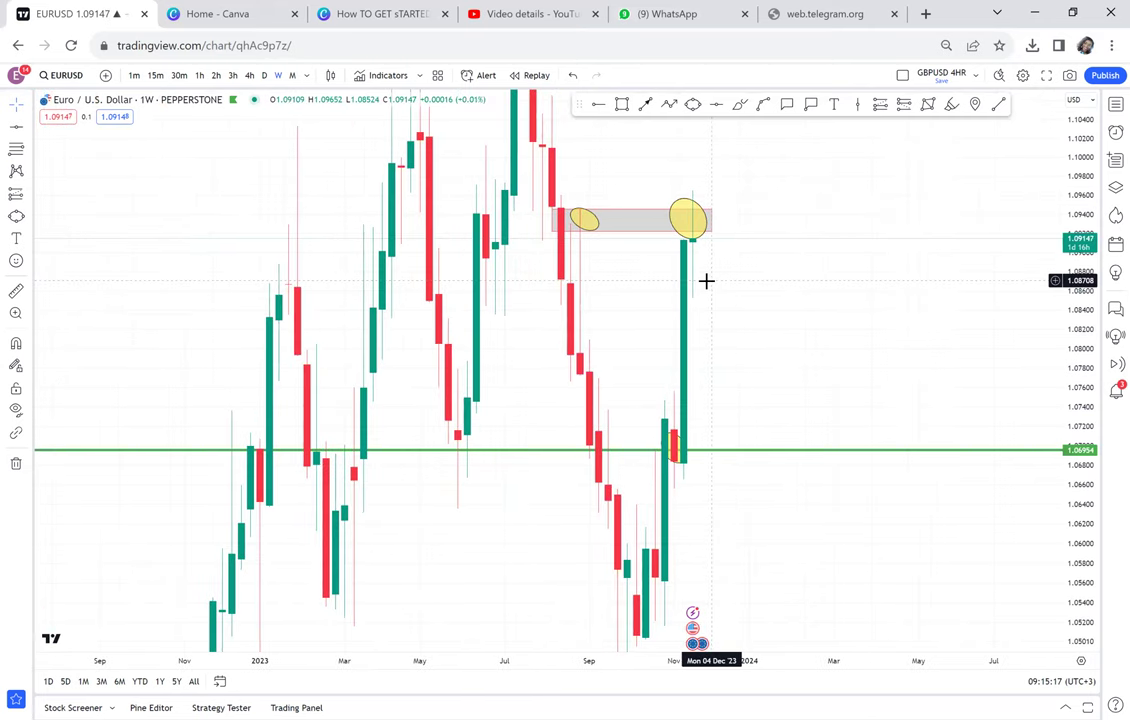
left_click(568, 225)
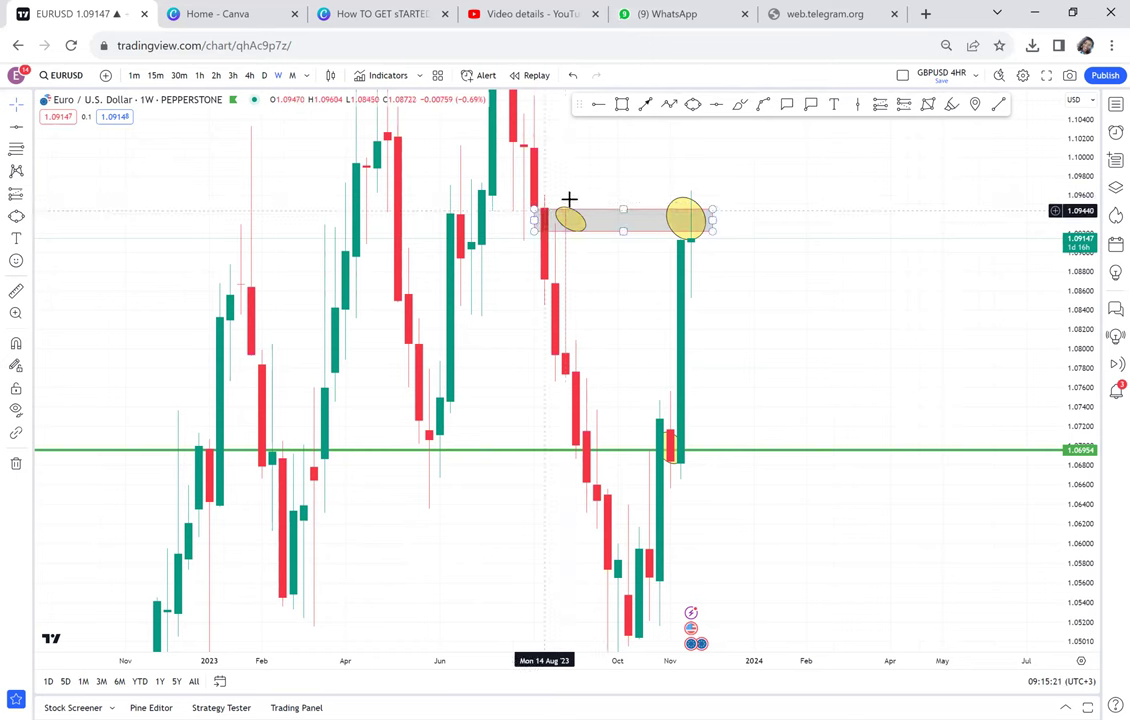
left_click(264, 76)
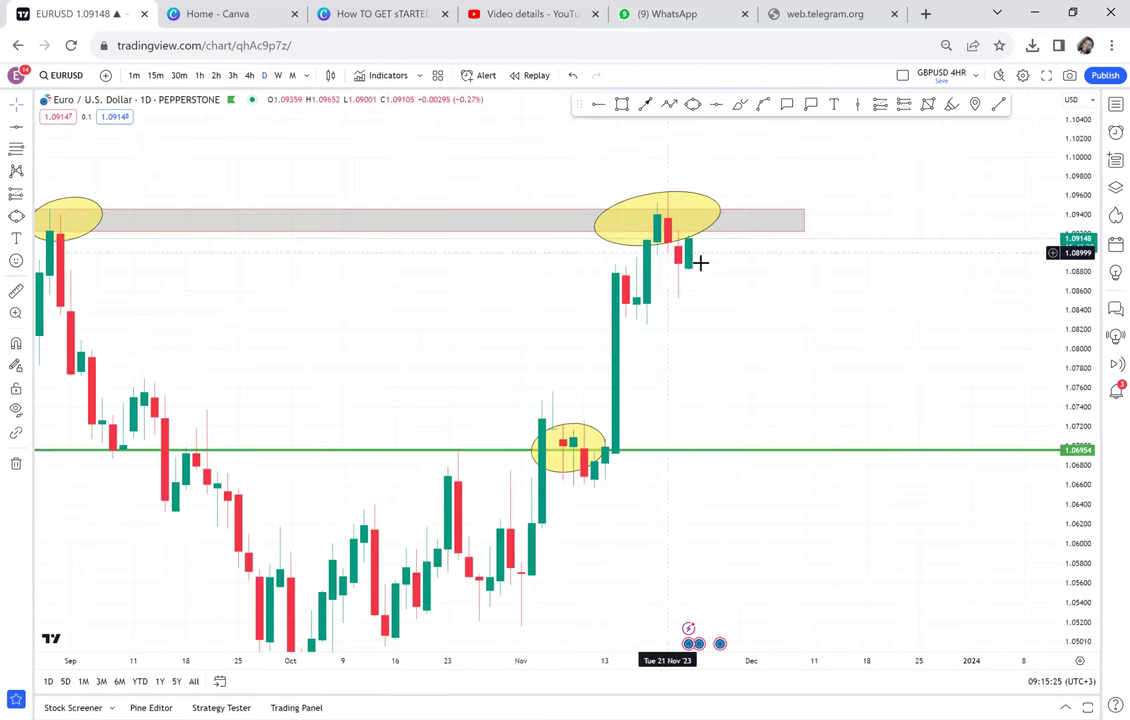
scroll(700, 266, "down", 2)
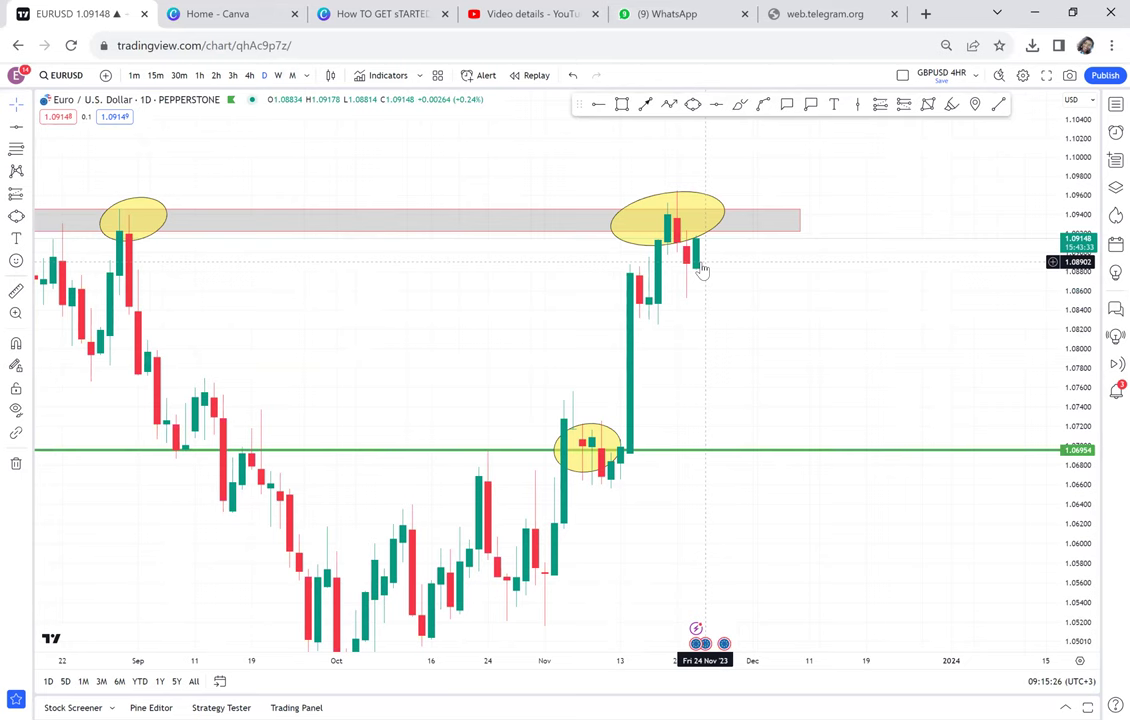
Step: Add a callout reading WBB that points to the 21 November candle in the zone
left_click(787, 105)
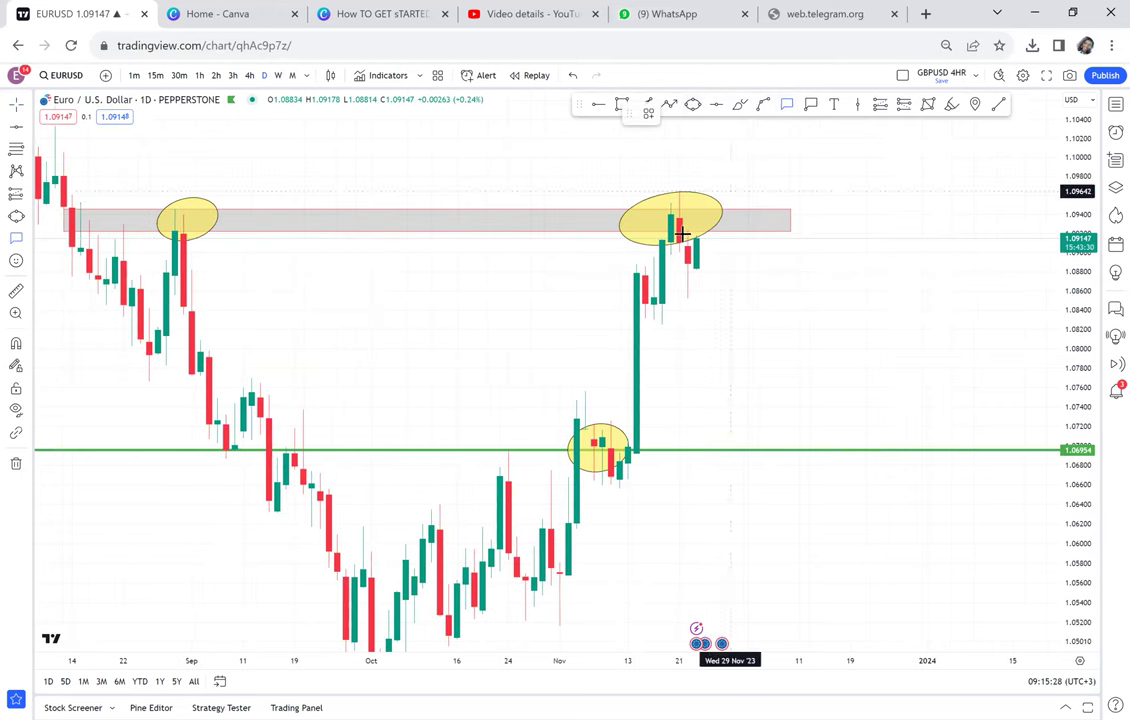
left_click(771, 158)
type("WBB")
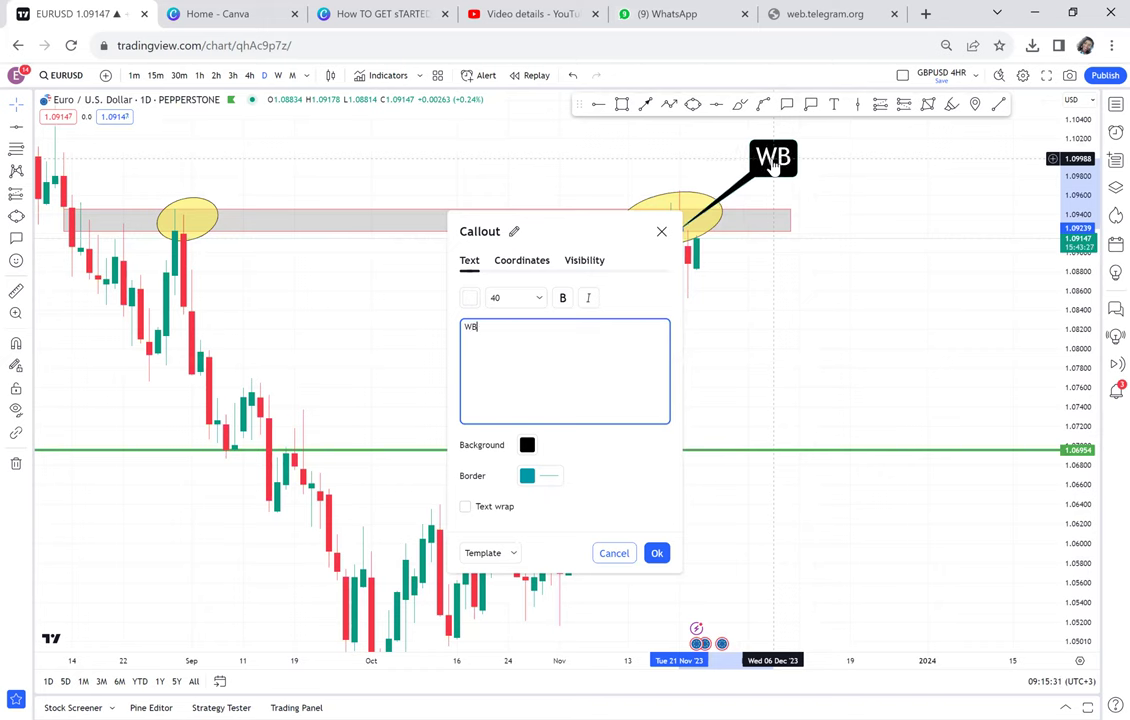
left_click(942, 216)
scroll(942, 216, "up", 1)
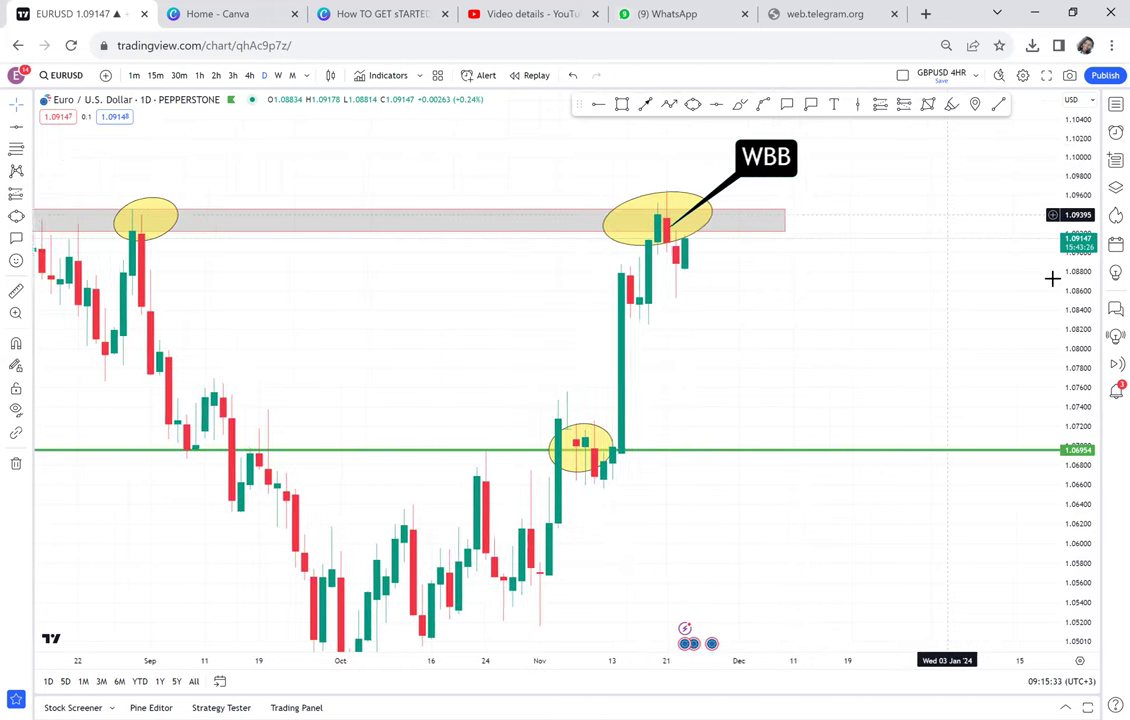
Step: Draw a rectangle around the November peak from 16 November to 12 December 2023, between about 1.0966 and 1.0901
left_click_drag(1086, 368, 1078, 196)
left_click_drag(979, 160, 921, 312)
left_click(624, 106)
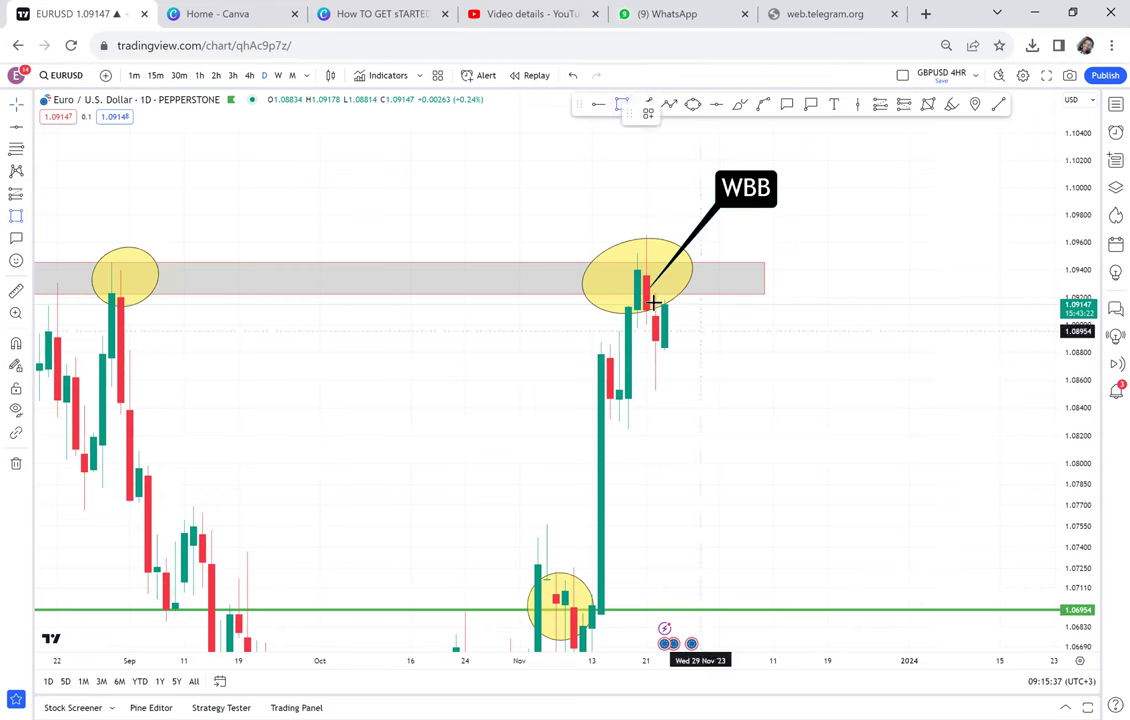
left_click(645, 244)
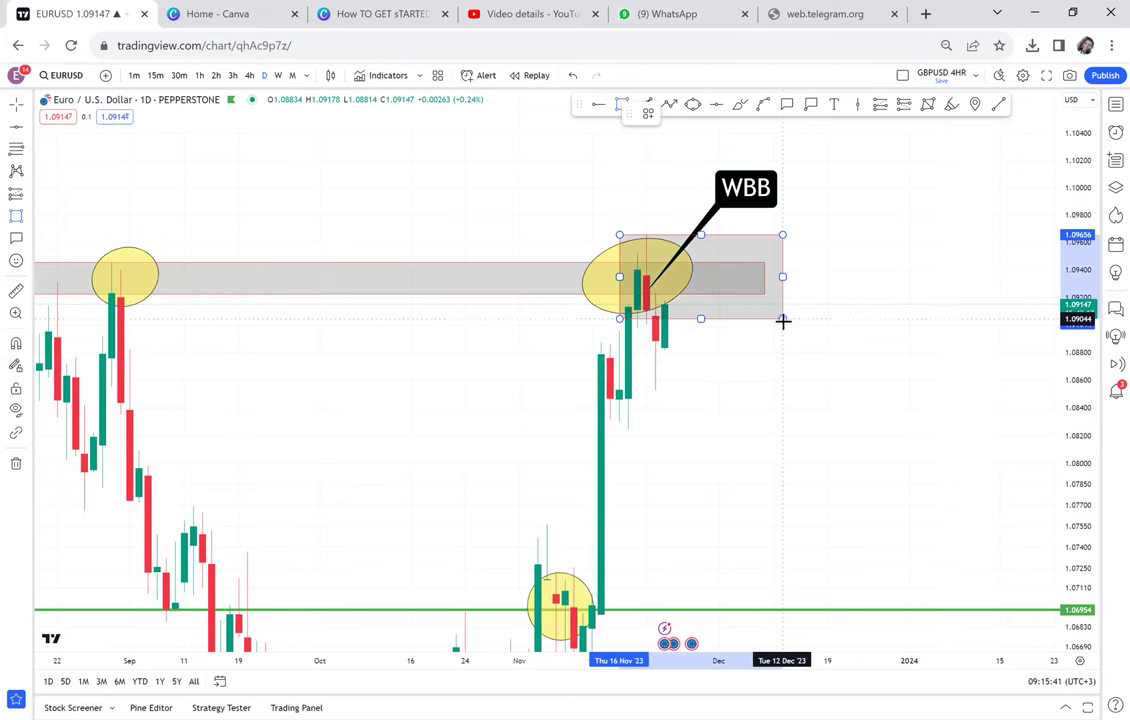
left_click(782, 322)
scroll(752, 402, "up", 2)
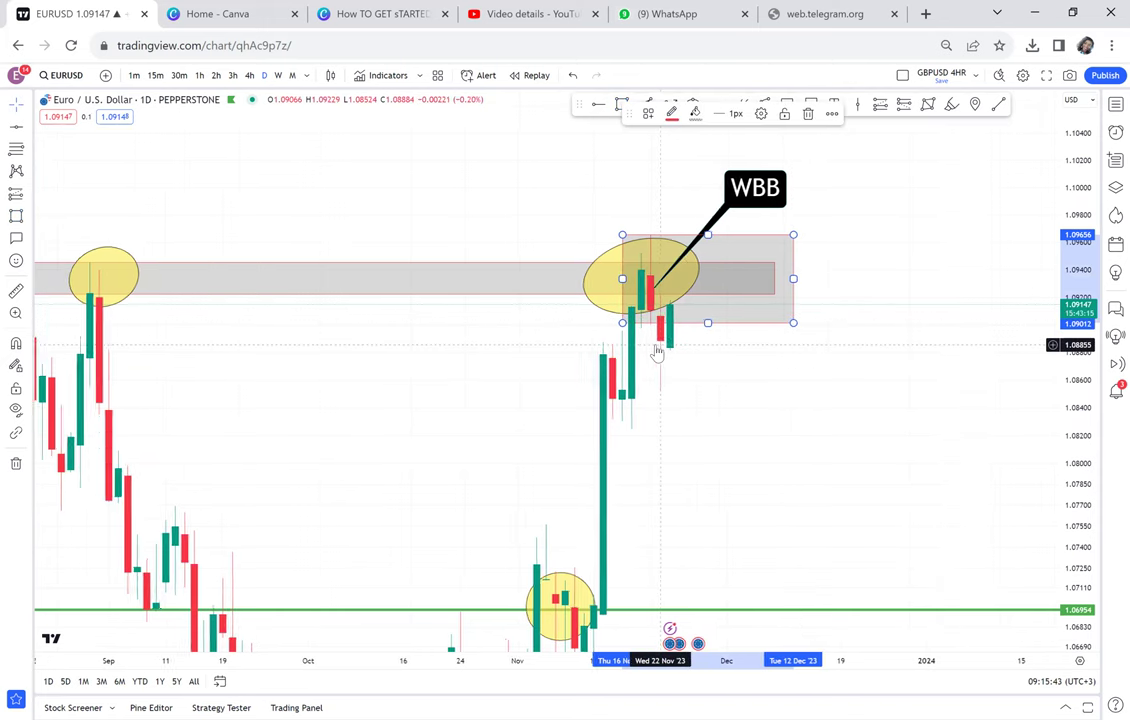
Step: Draw an arrow from 24 November at about 1.0888 down to the green midpoint line at about 1.0697 on 6 December 2023
left_click(752, 402)
scroll(760, 289, "down", 2)
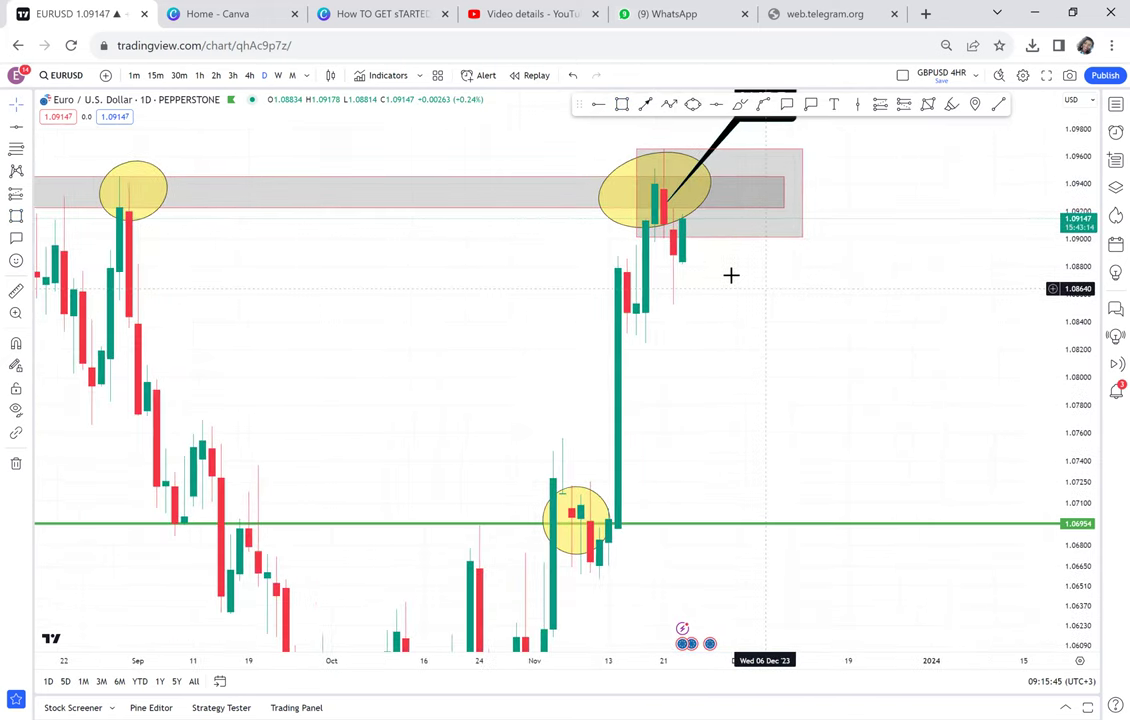
left_click(647, 105)
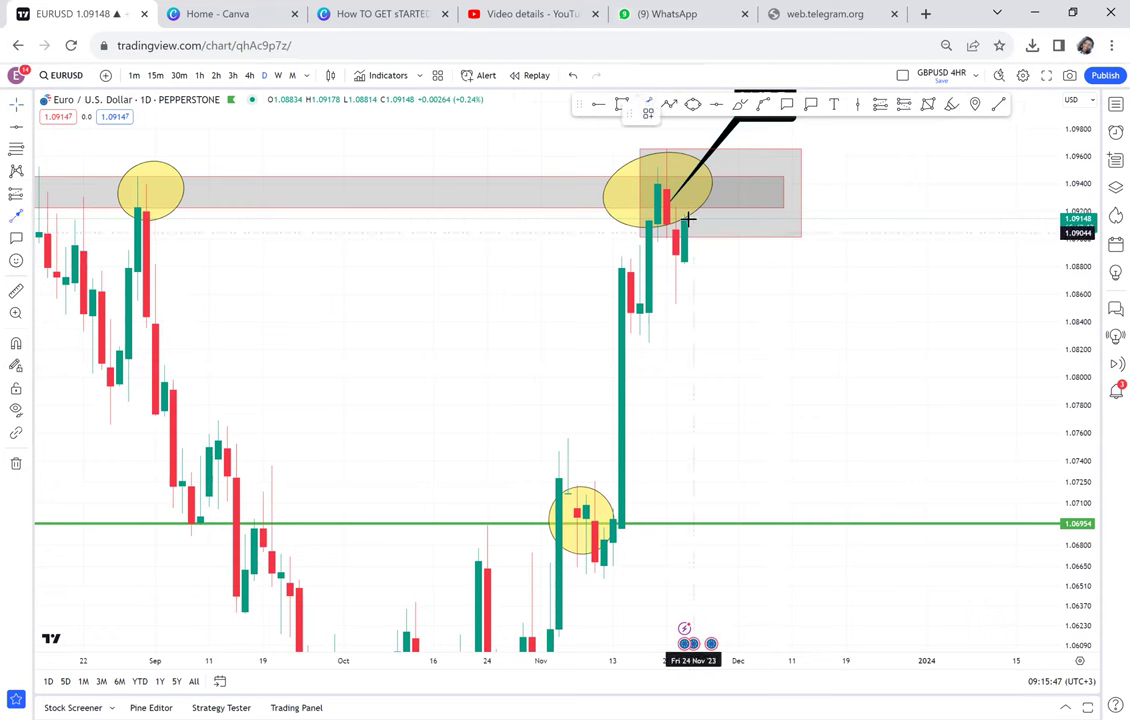
left_click(692, 256)
left_click(766, 515)
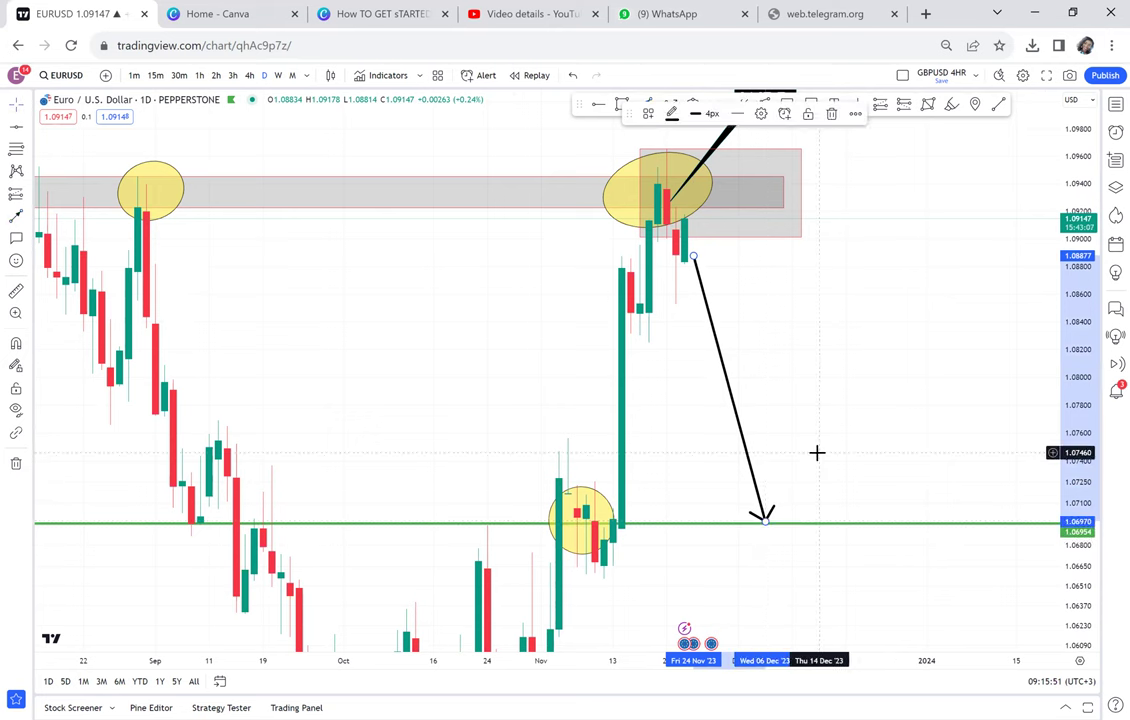
left_click(722, 401)
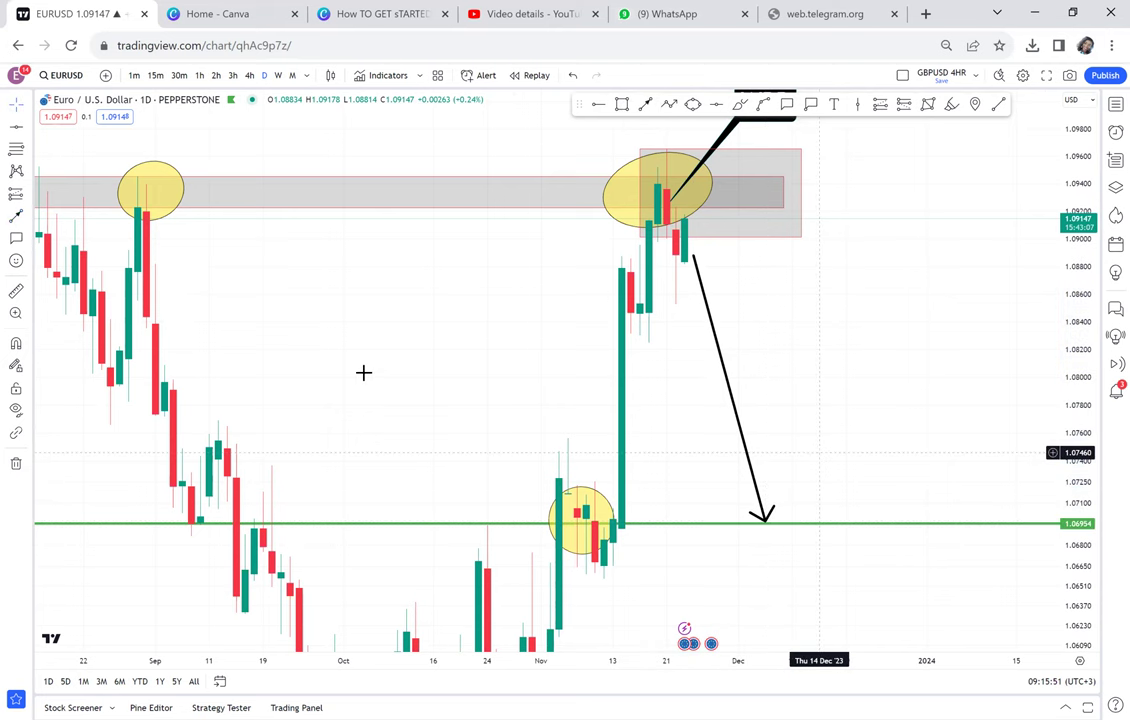
Step: Measure the drop to the green midpoint line, first from the arrow's start and again from the current price
left_click(18, 291)
left_click(701, 257)
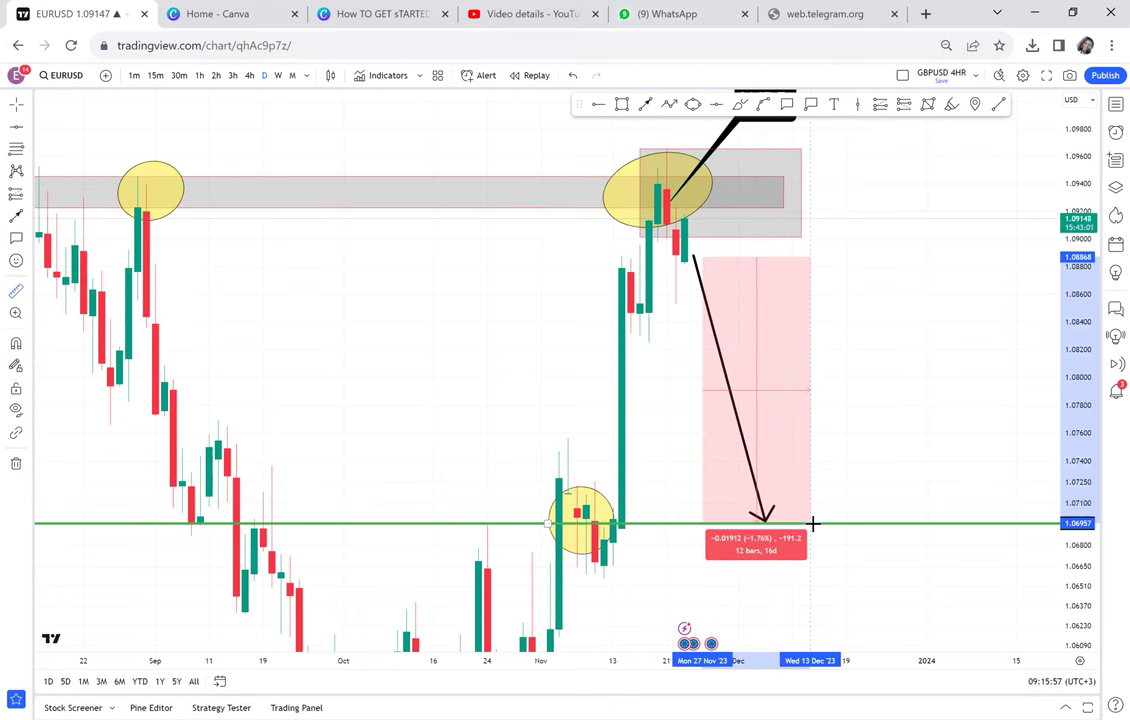
left_click(910, 434)
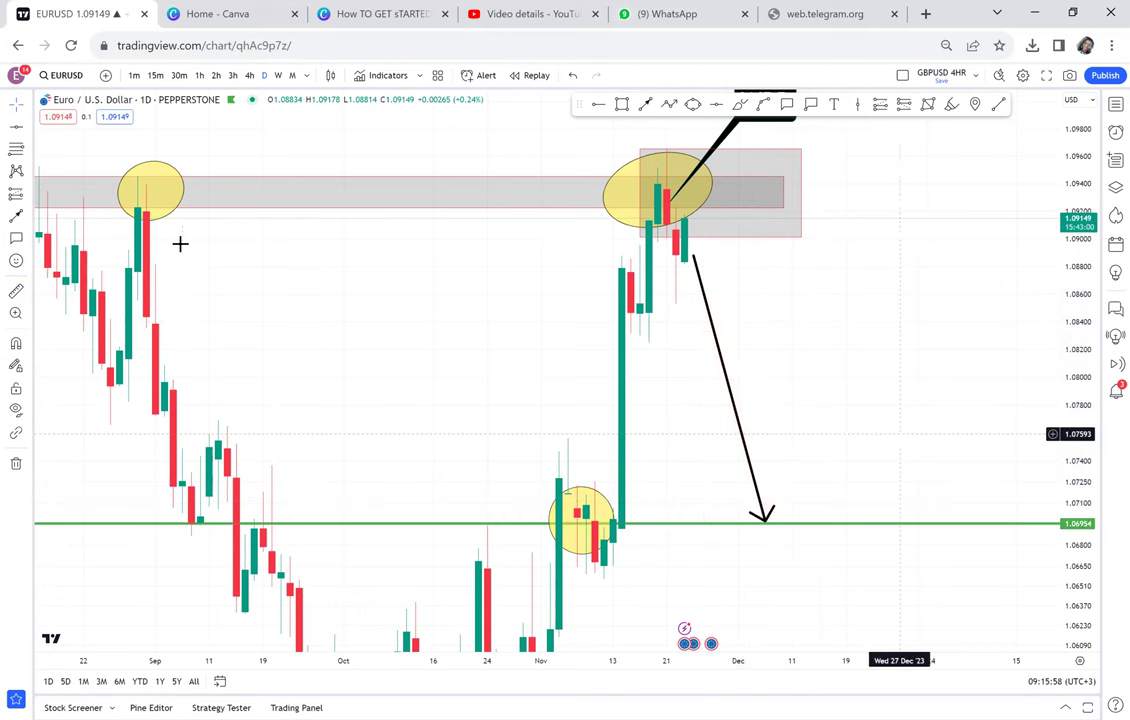
left_click(18, 291)
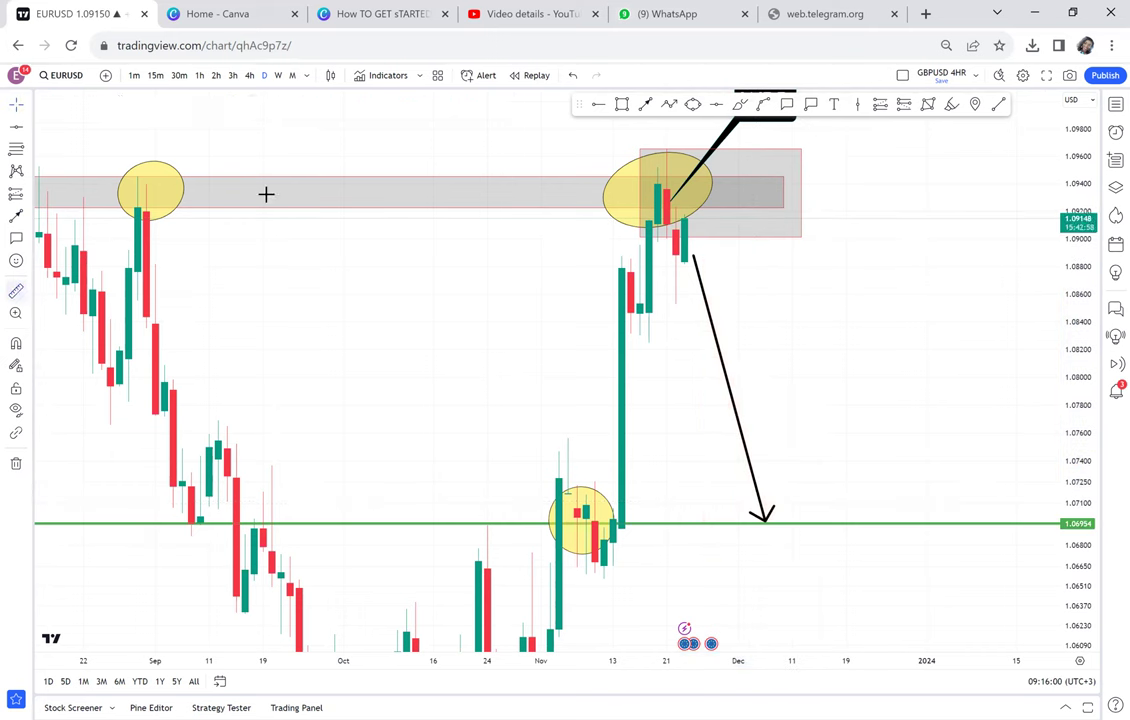
left_click(703, 217)
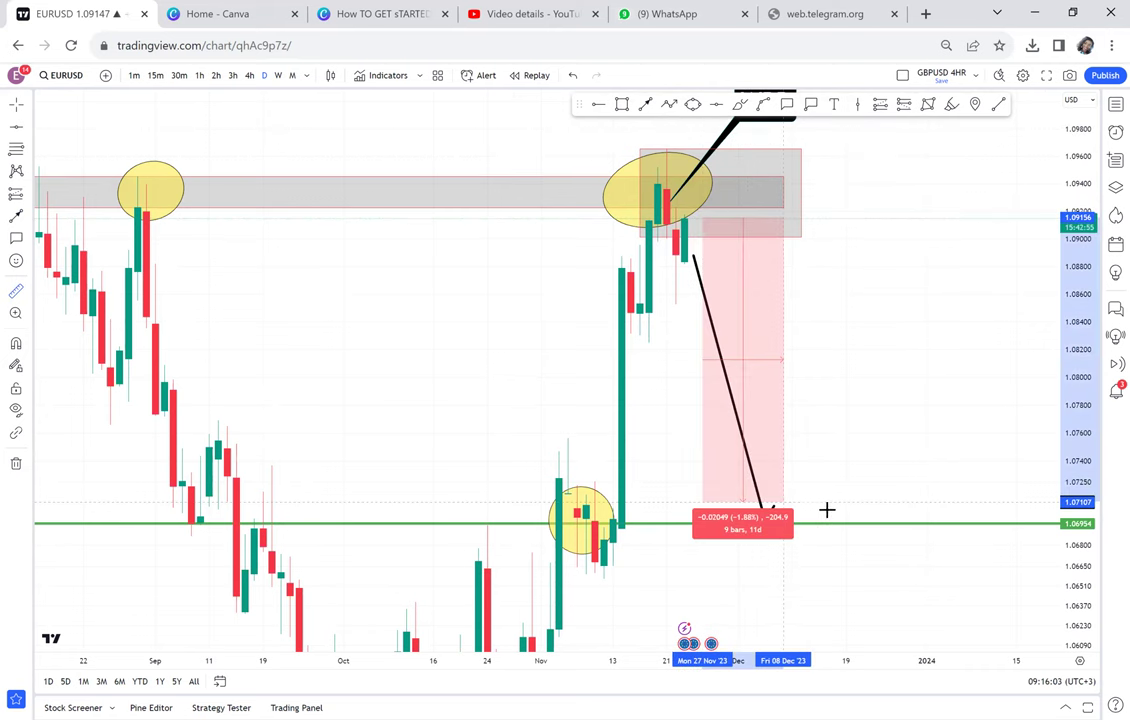
left_click(904, 434)
Step: Draw a black horizontal ray at 1.07010 starting from the circled November retest candles
scroll(904, 434, "down", 2)
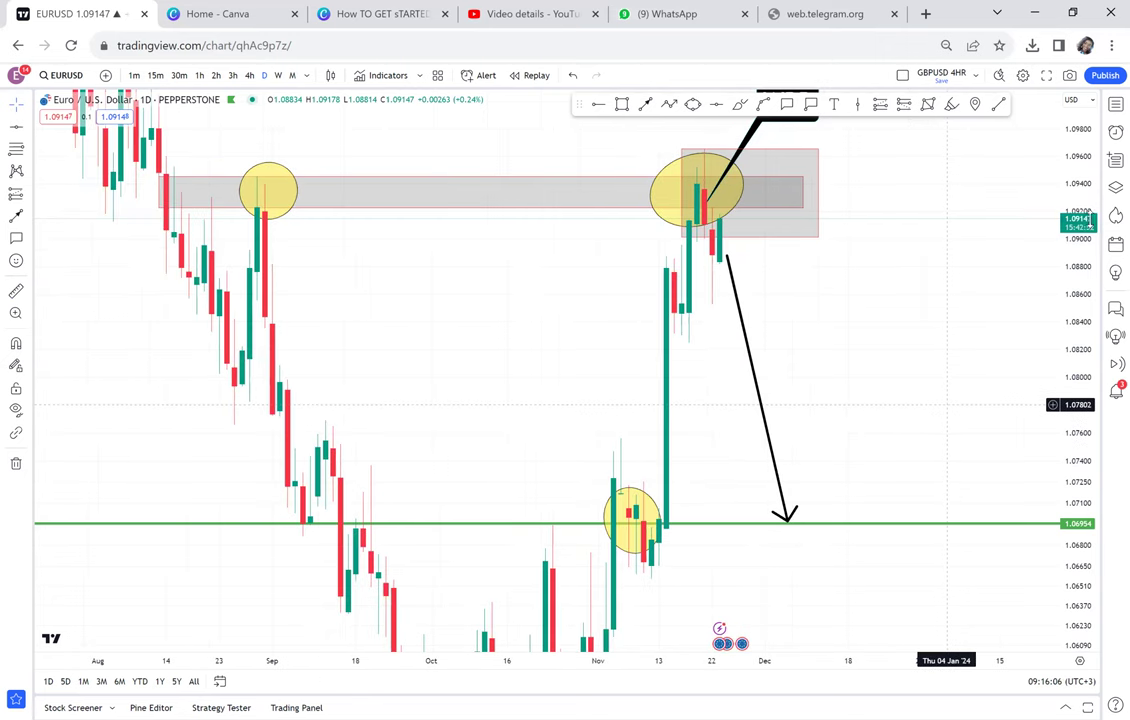
left_click_drag(1078, 265, 1078, 370)
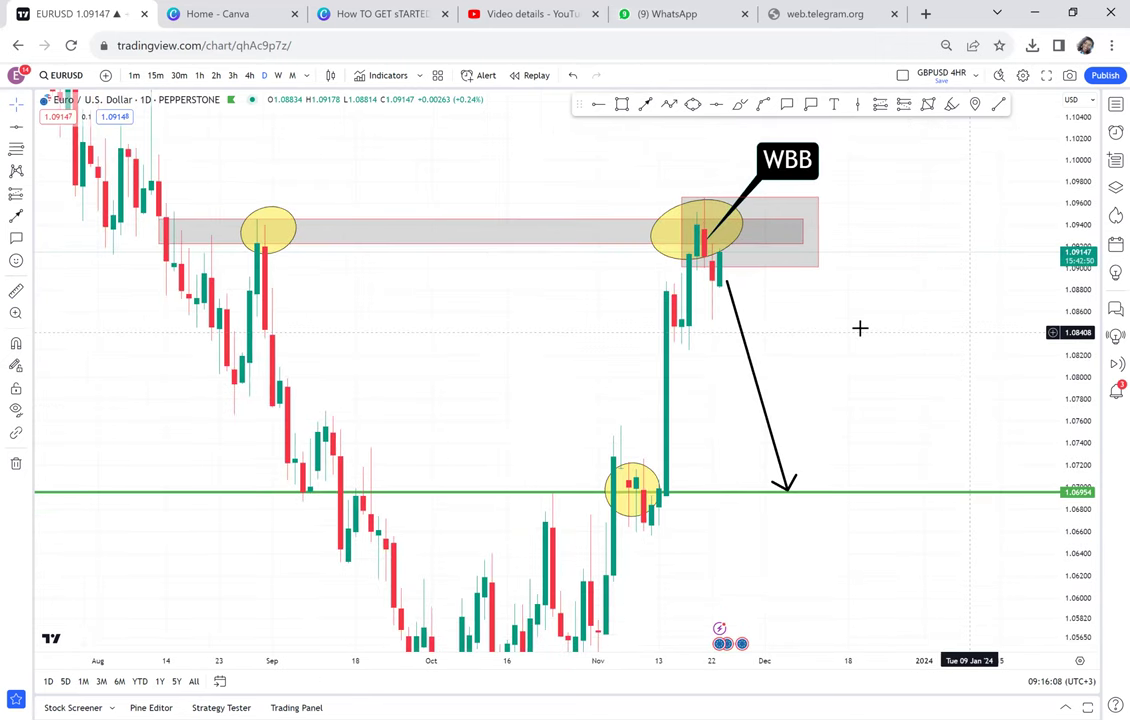
left_click_drag(904, 314, 860, 328)
scroll(860, 328, "down", 1)
scroll(860, 328, "up", 1)
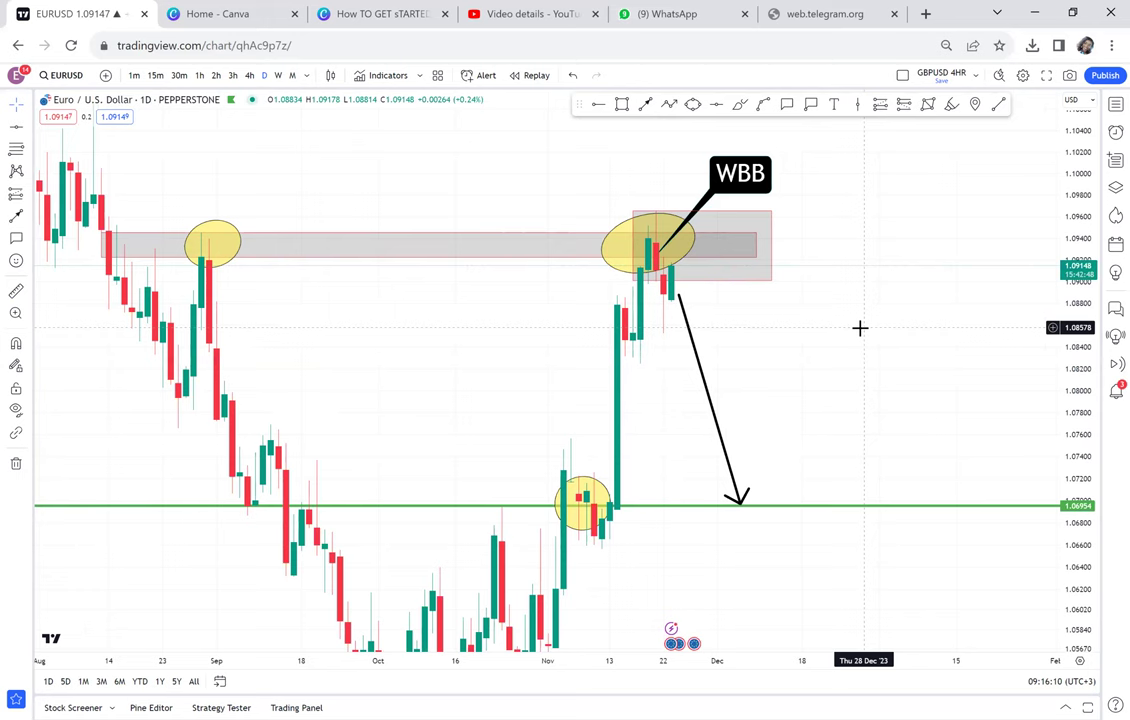
scroll(860, 328, "down", 1)
left_click_drag(820, 287, 755, 273)
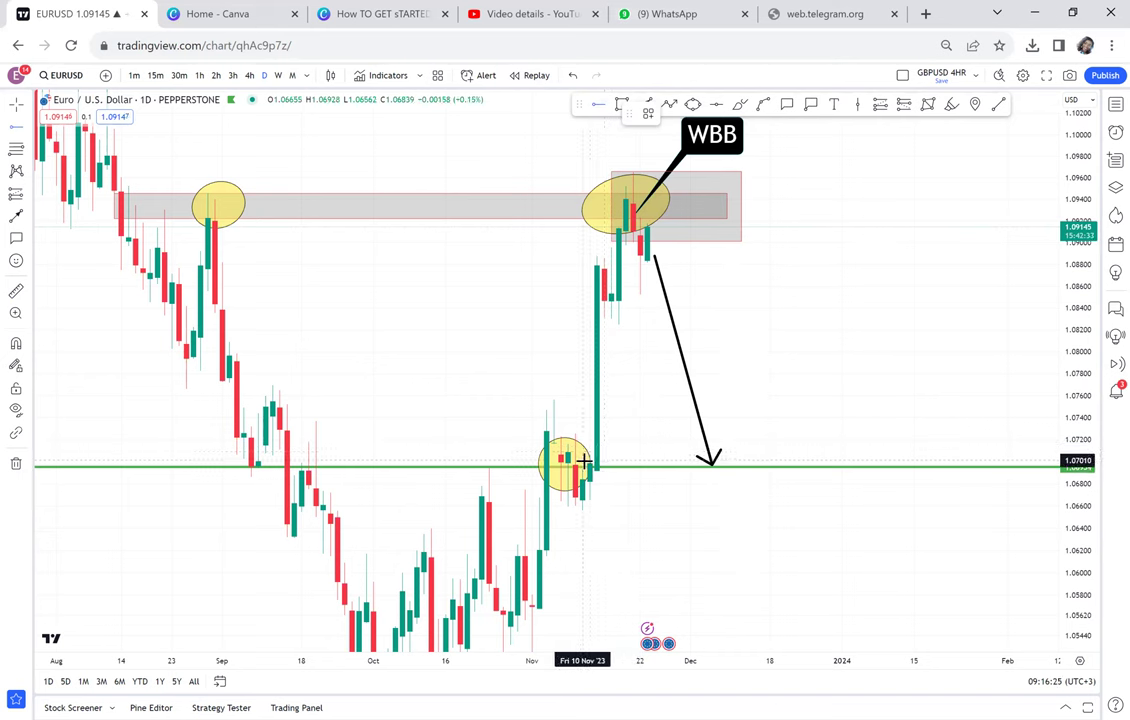
left_click(575, 461)
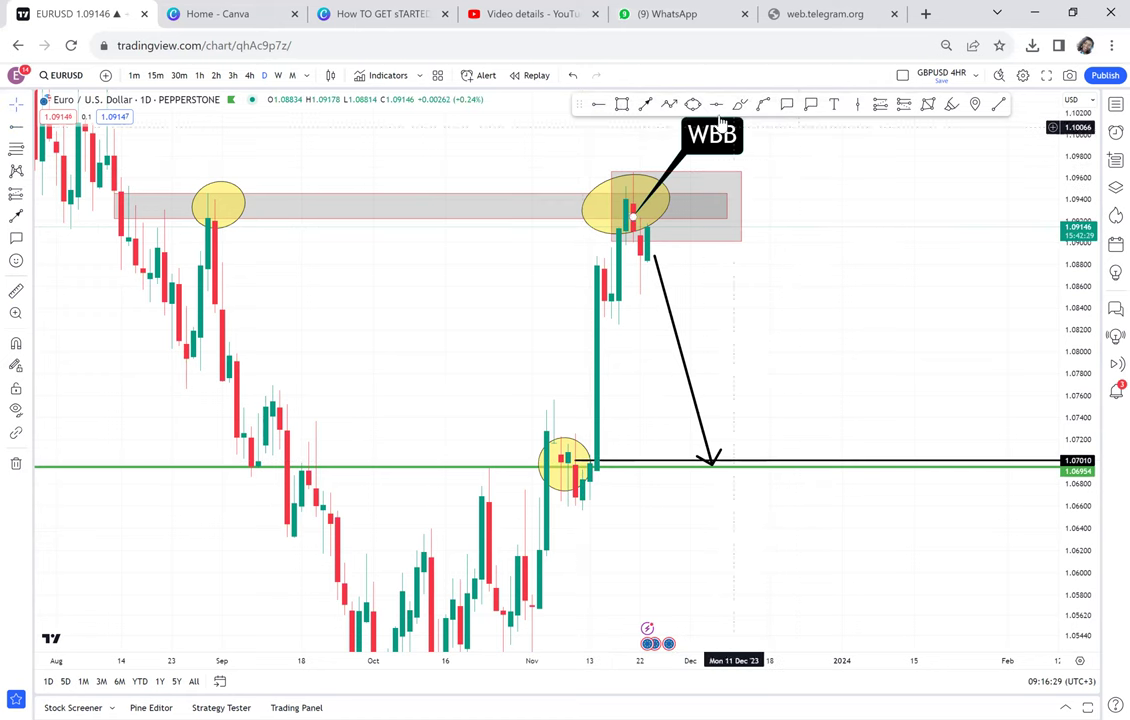
left_click(788, 106)
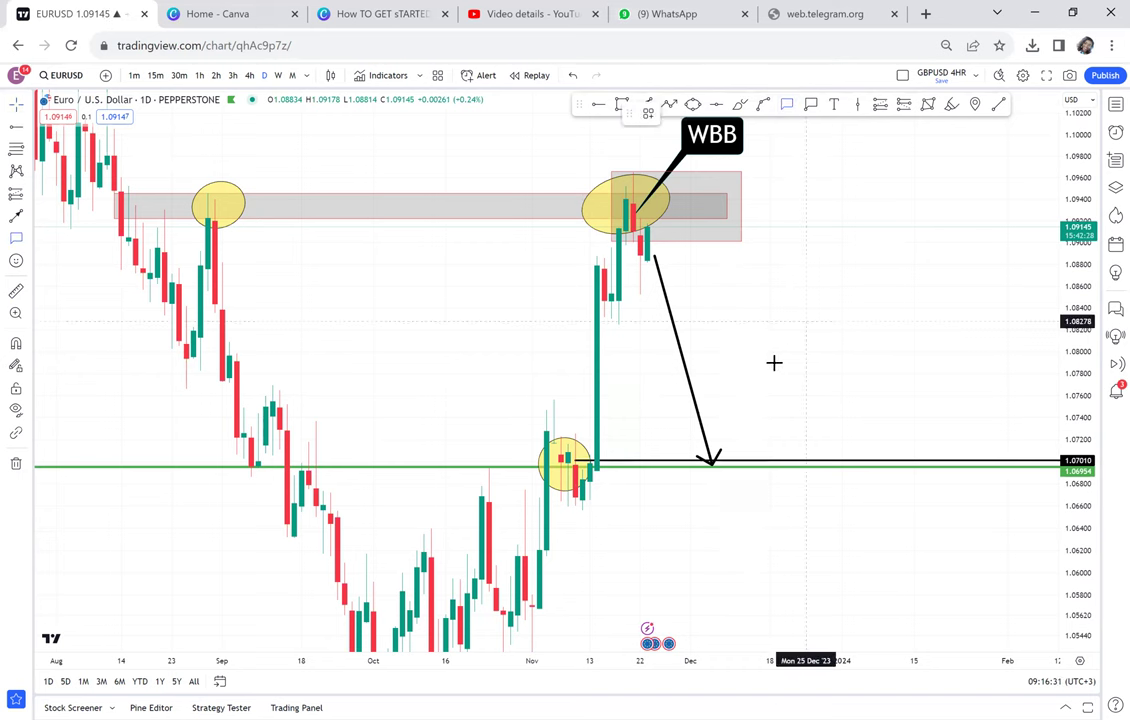
left_click(749, 460)
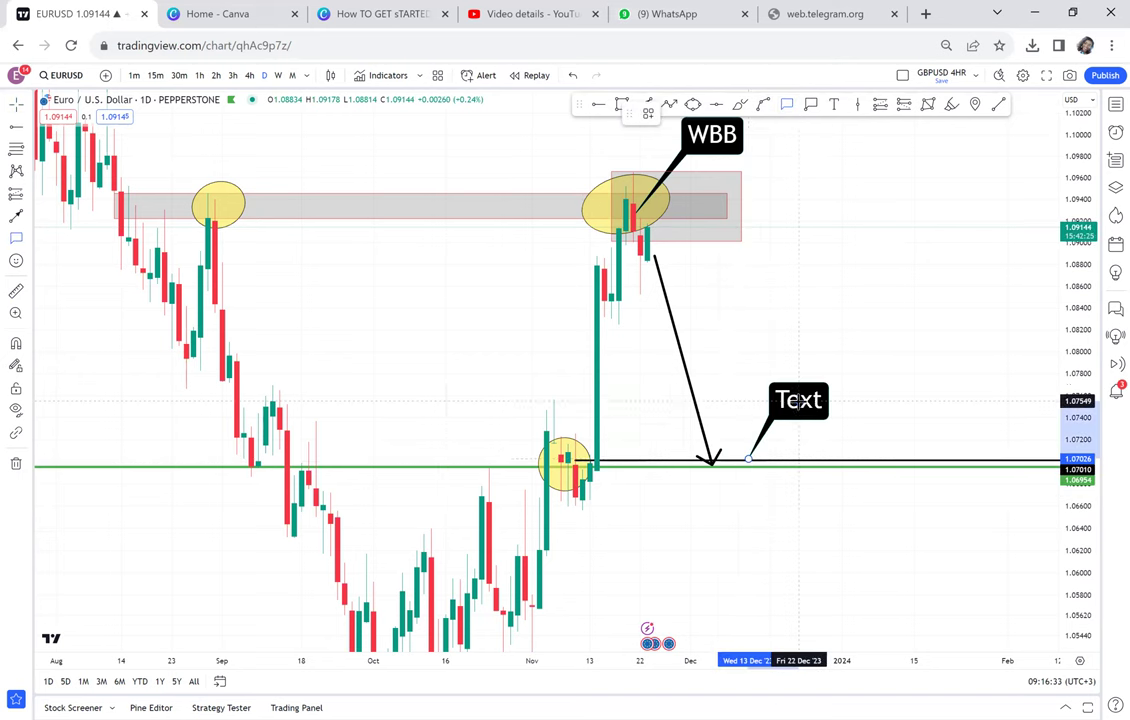
left_click(798, 402)
key("Escape")
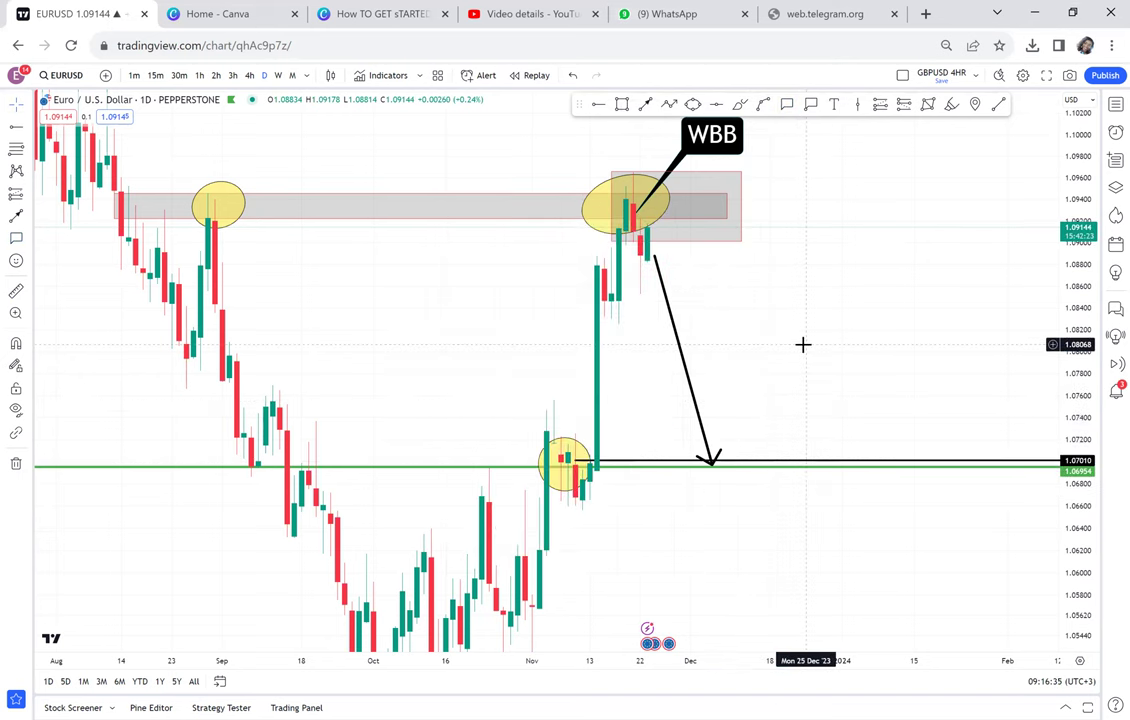
Step: Add a price label at 1.07004 beside the arrow's tip, and delete the black horizontal ray above the green line
left_click(808, 106)
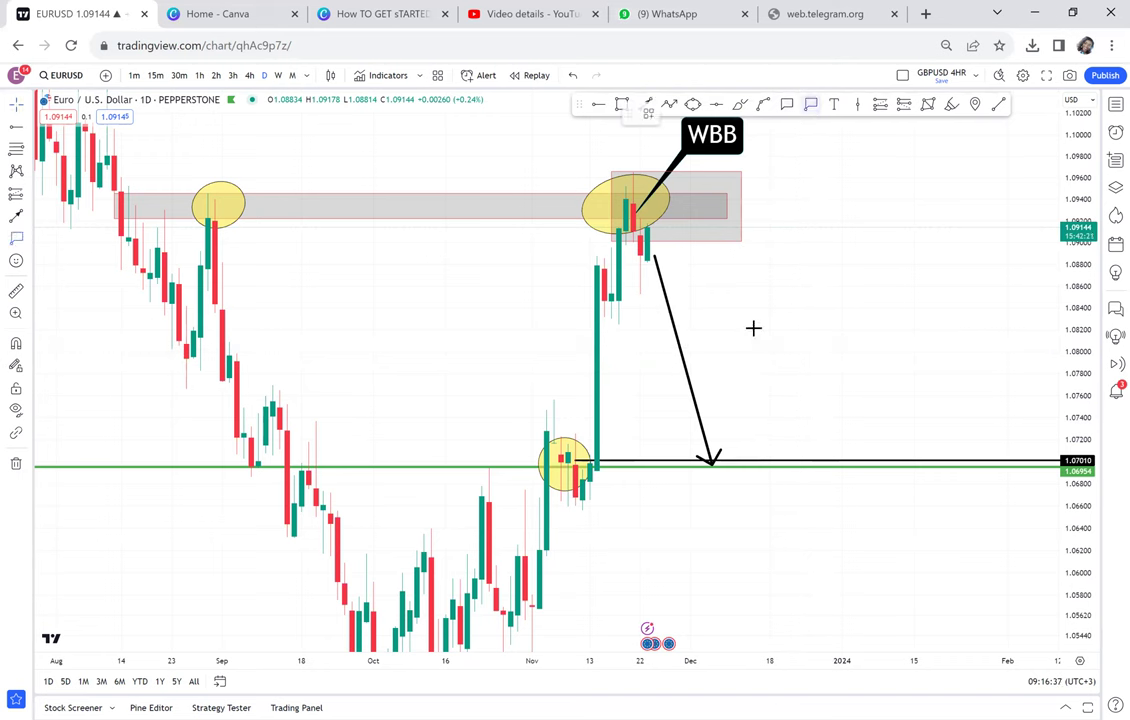
left_click(757, 462)
left_click_drag(793, 443, 789, 439)
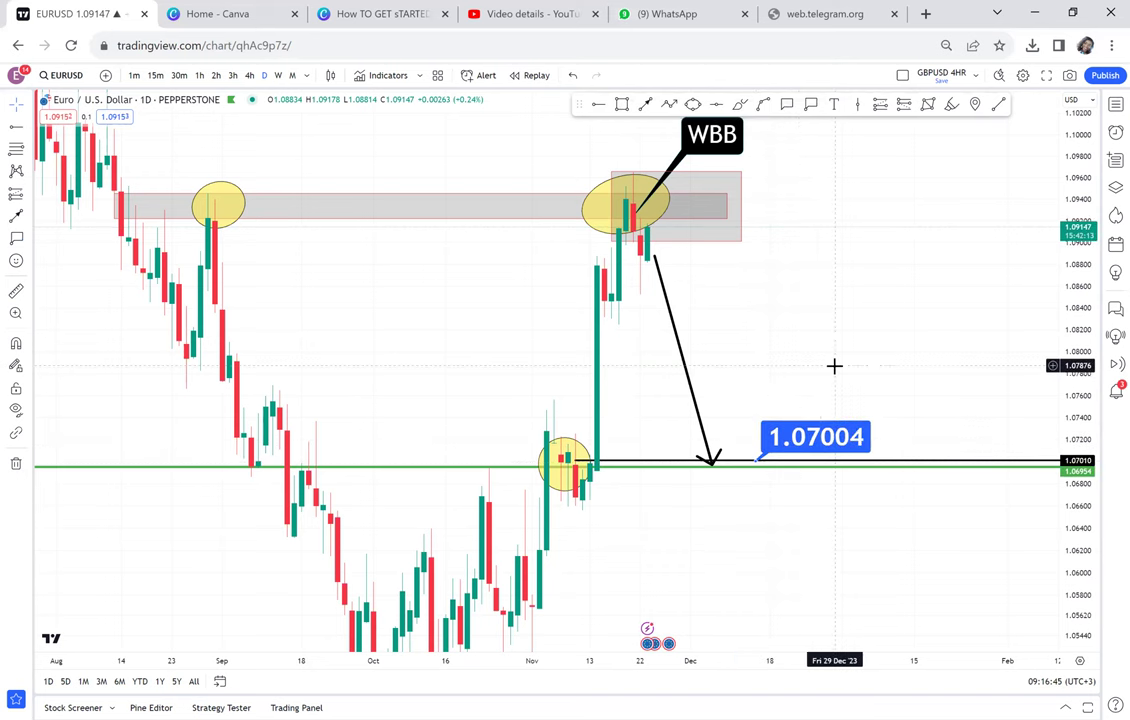
left_click(646, 461)
key("Delete")
Step: Switch to the four-hour timeframe to examine the November peak and pullback inside the marked zone
left_click_drag(780, 350, 797, 275)
scroll(823, 352, "down", 1)
scroll(908, 230, "down", 1)
left_click_drag(1076, 155, 1064, 315)
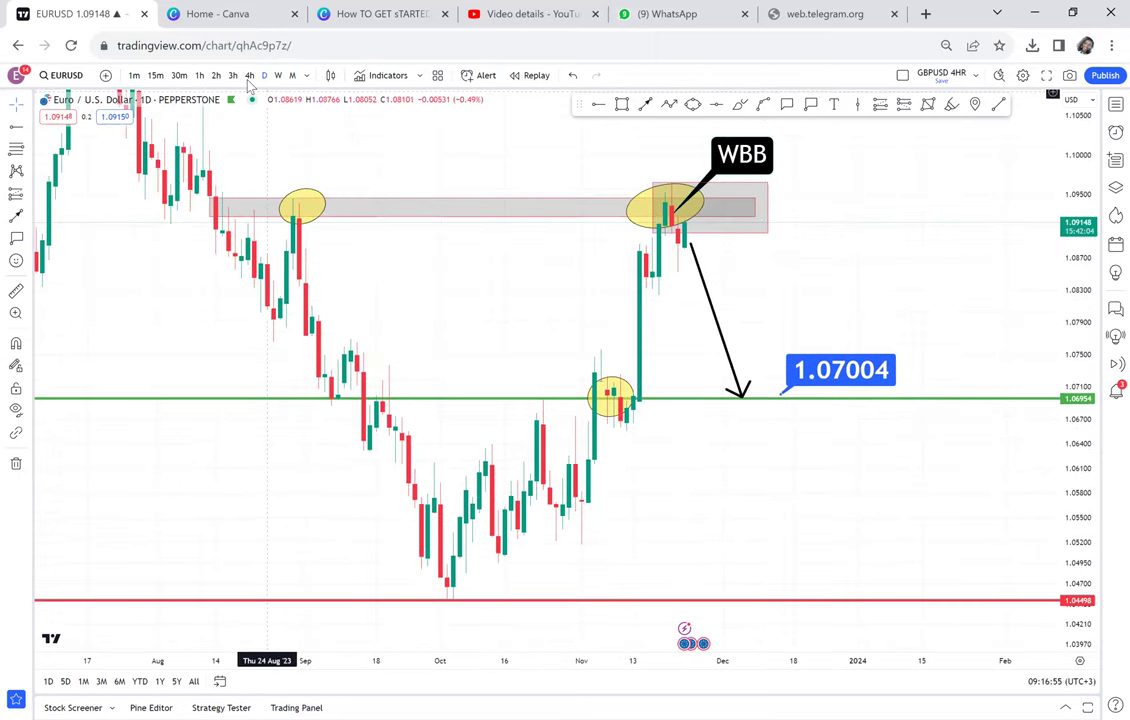
left_click(249, 76)
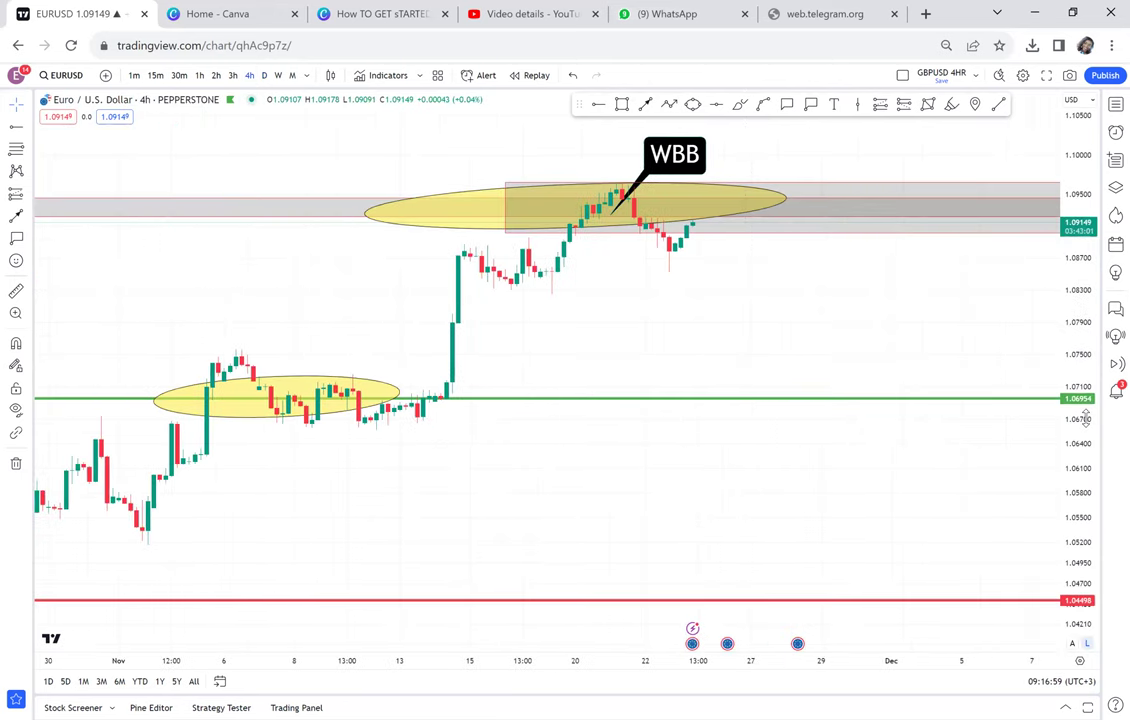
left_click_drag(1086, 419, 1008, 164)
left_click_drag(888, 254, 852, 432)
scroll(852, 432, "down", 1)
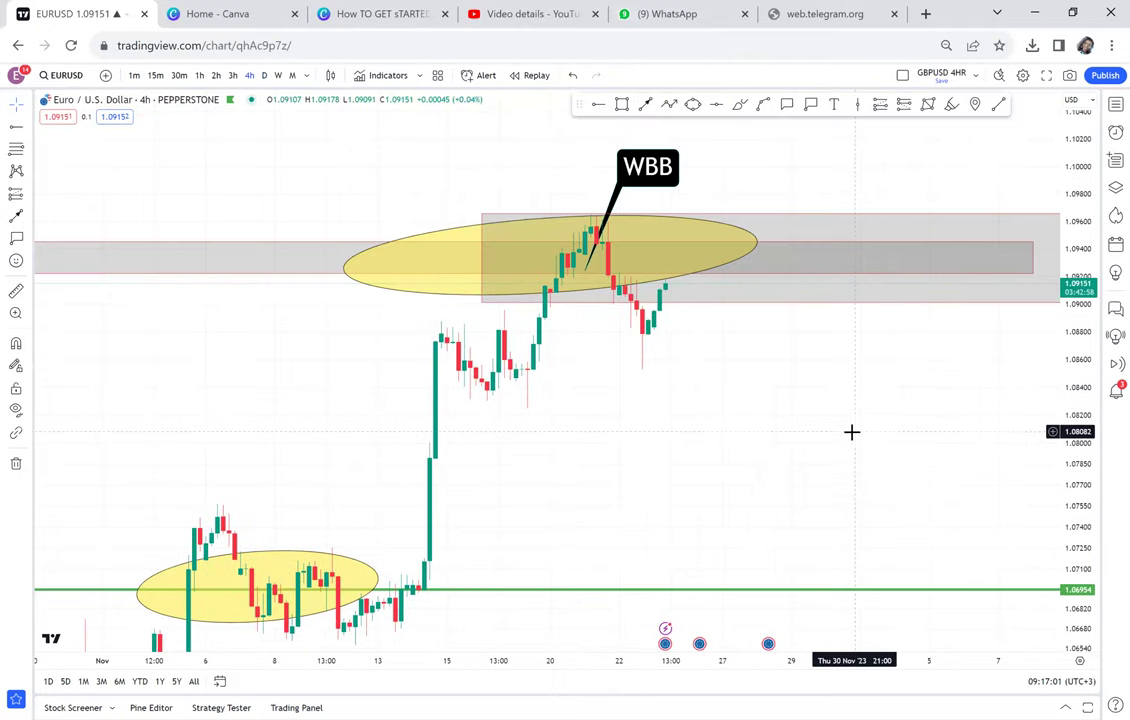
scroll(912, 413, "down", 1)
left_click_drag(1072, 487, 1006, 290)
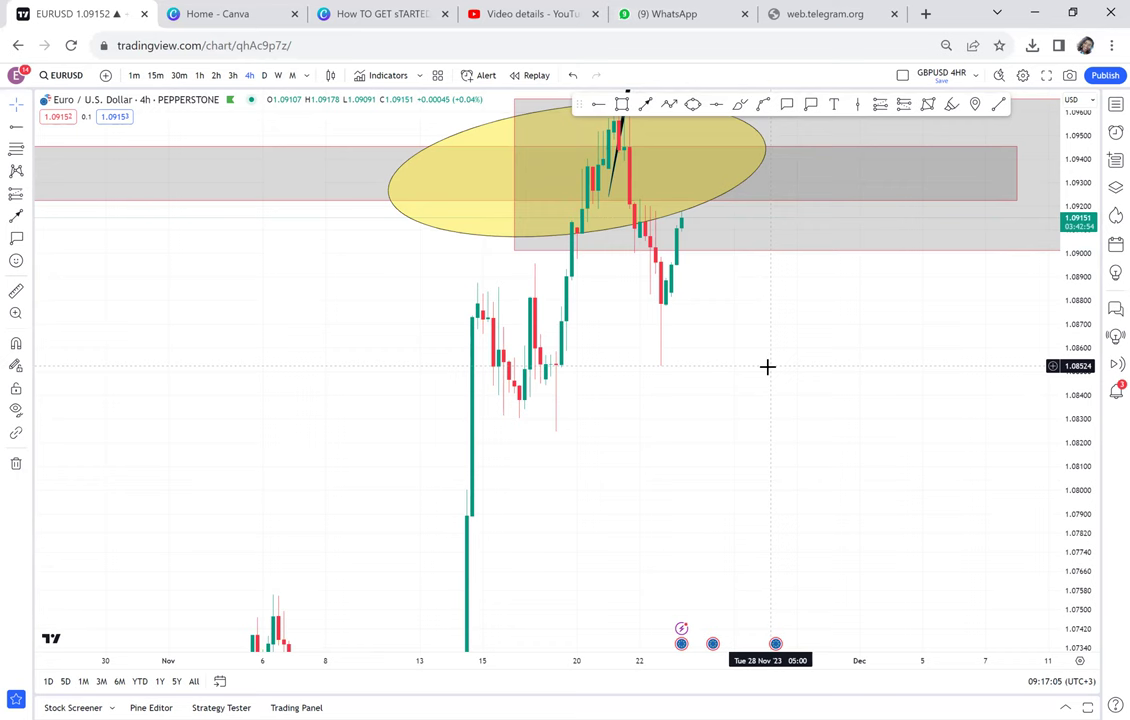
scroll(767, 367, "up", 1)
left_click_drag(608, 345, 593, 431)
Step: Measure the rise from the mid-November low at 1.08244 to the top of the peak zone at 1.09650
left_click(16, 290)
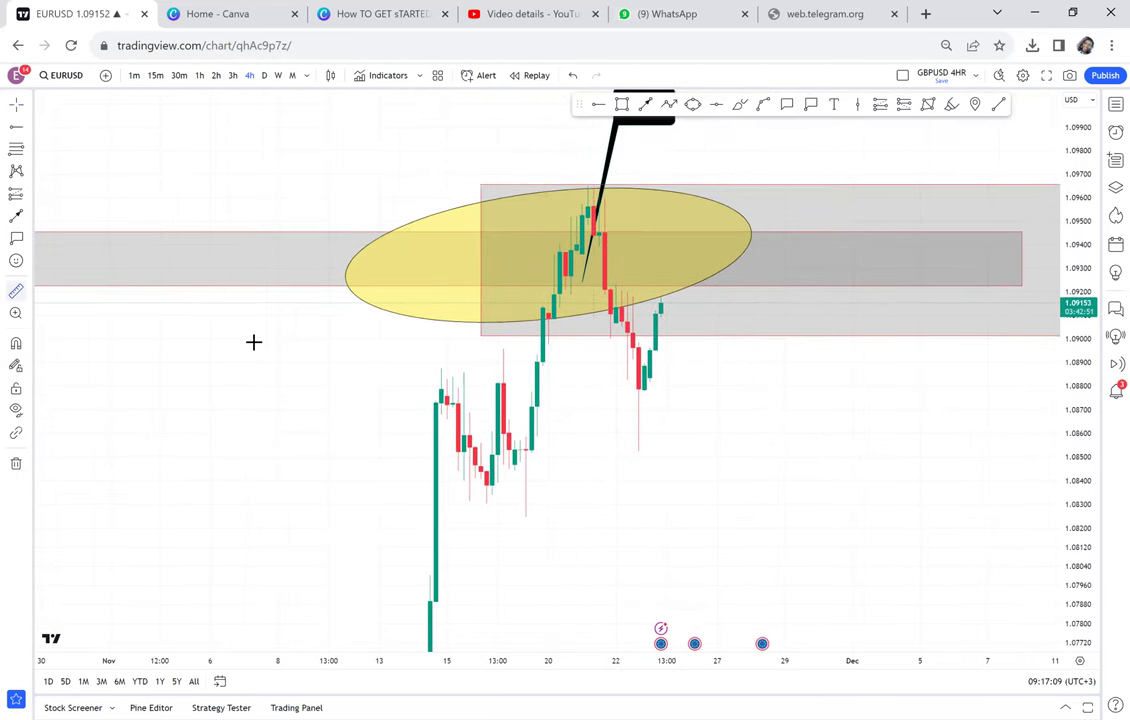
left_click(497, 517)
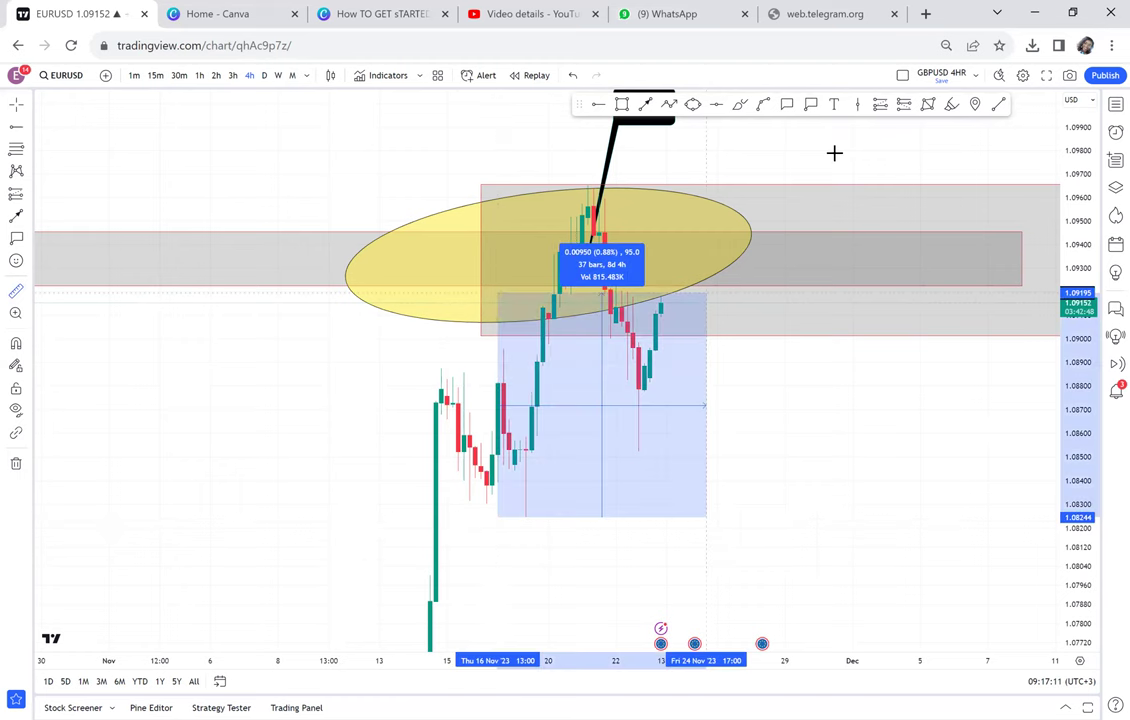
left_click(836, 152)
left_click(870, 185)
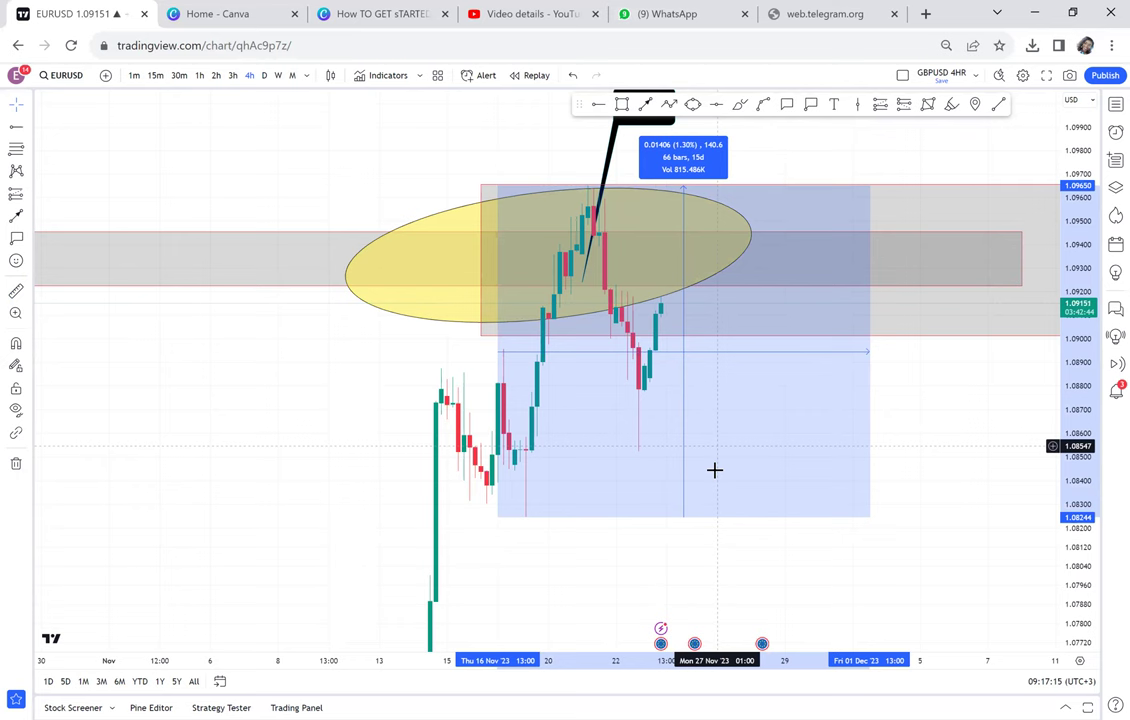
left_click(646, 567)
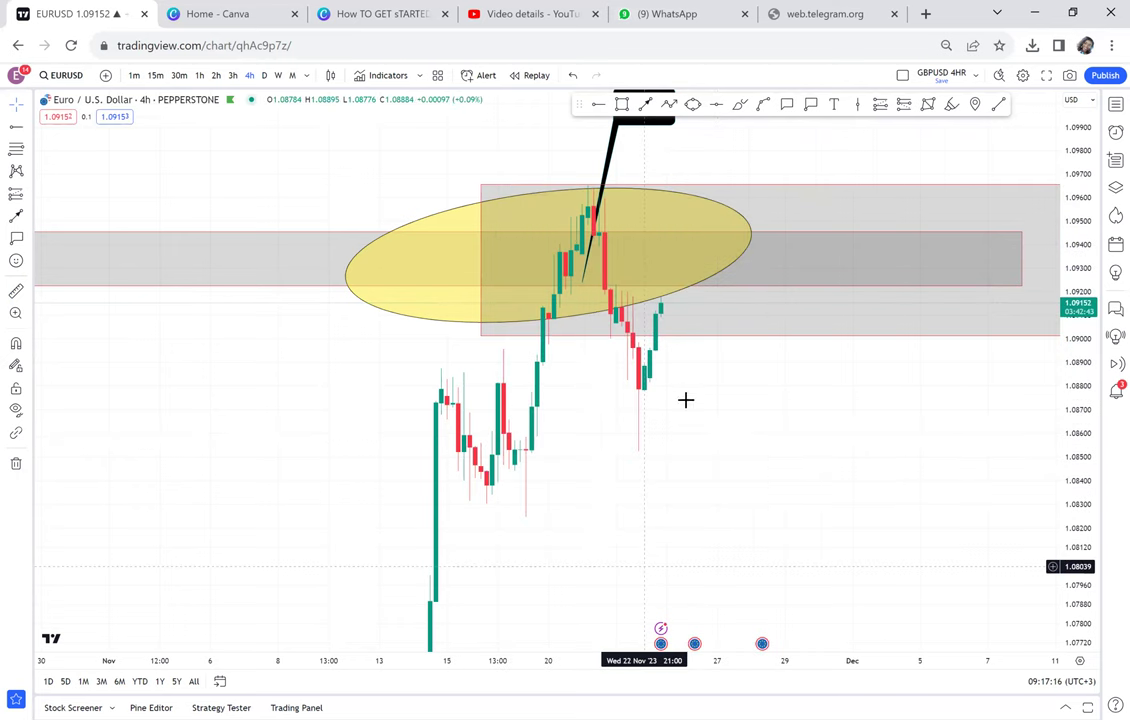
Step: Draw a narrow rectangle from 21 November 13:00 at 1.09210 down to about 1.0915, extending past the latest four-hour candle
left_click(621, 104)
left_click(598, 290)
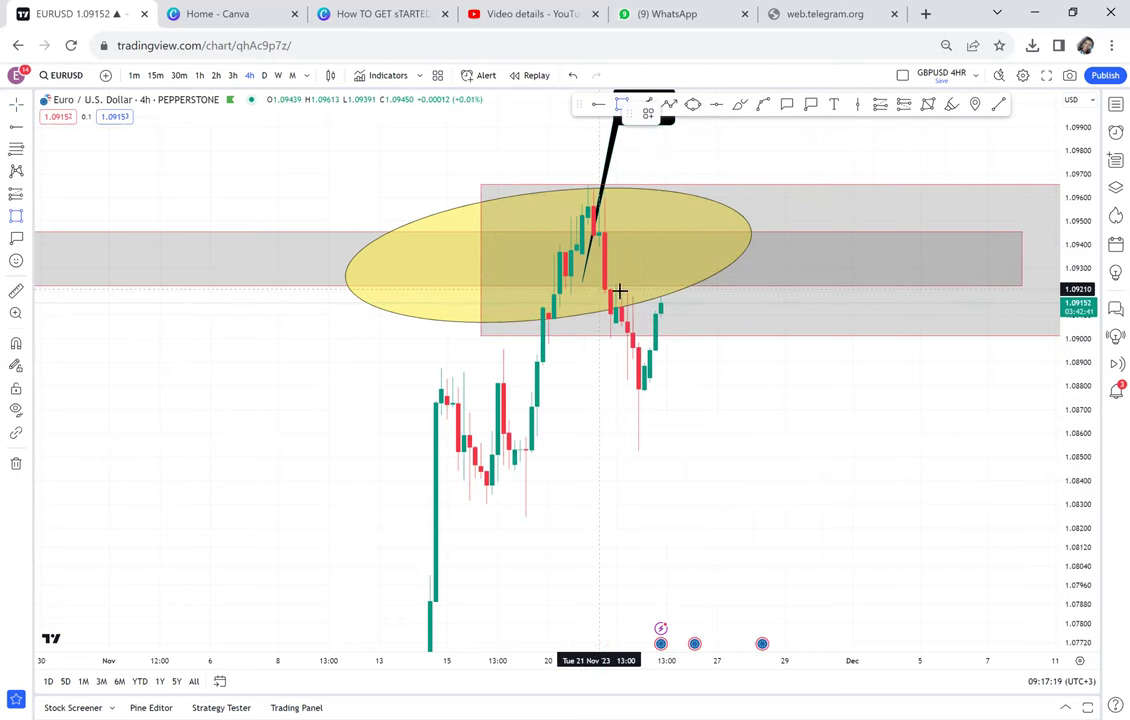
left_click(700, 301)
left_click(673, 412)
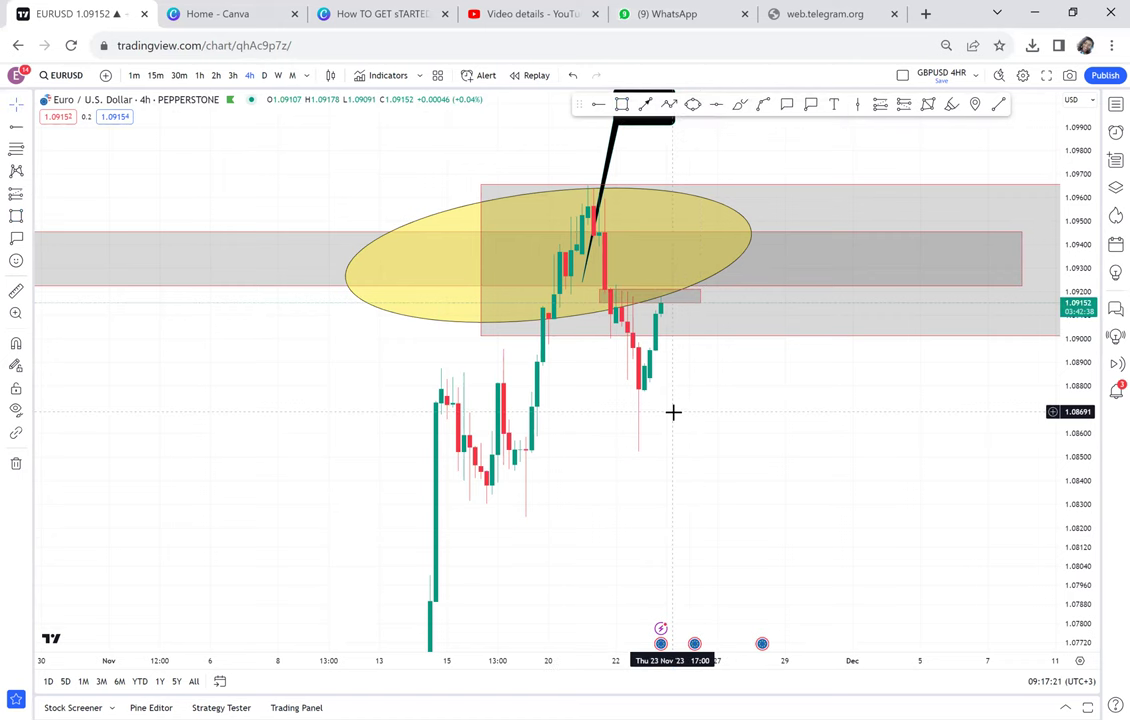
Step: Shrink the November peak ellipse to span 17 to 22 November 2023, and return to the daily timeframe
left_click_drag(752, 236, 644, 242)
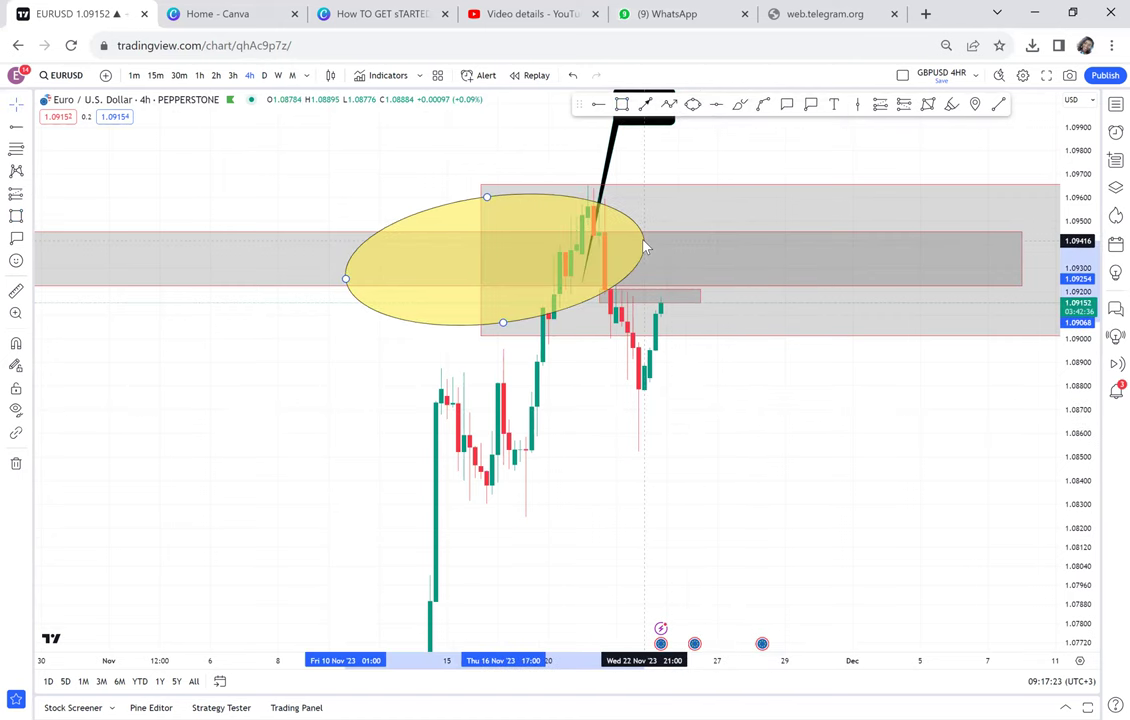
left_click_drag(345, 280, 526, 239)
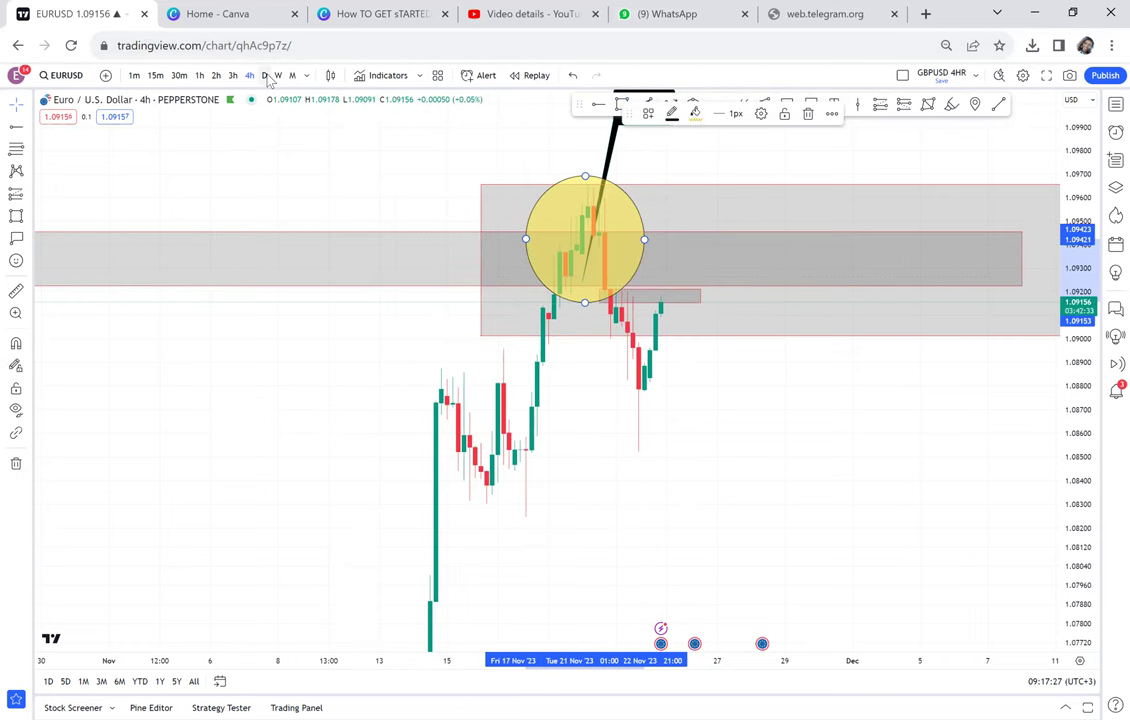
left_click(265, 76)
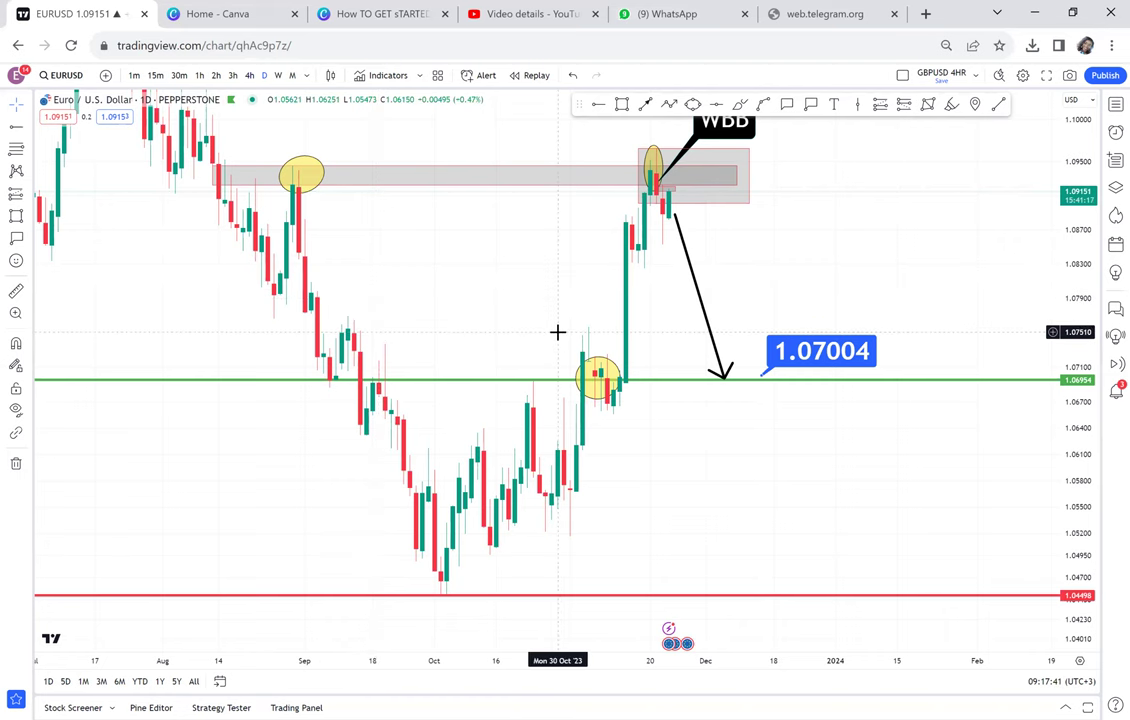
Step: Measure the range from the yellow-circled midpoint retest on 7 November 2023 at about 1.0689 up to about 1.0893
scroll(403, 281, "up", 1)
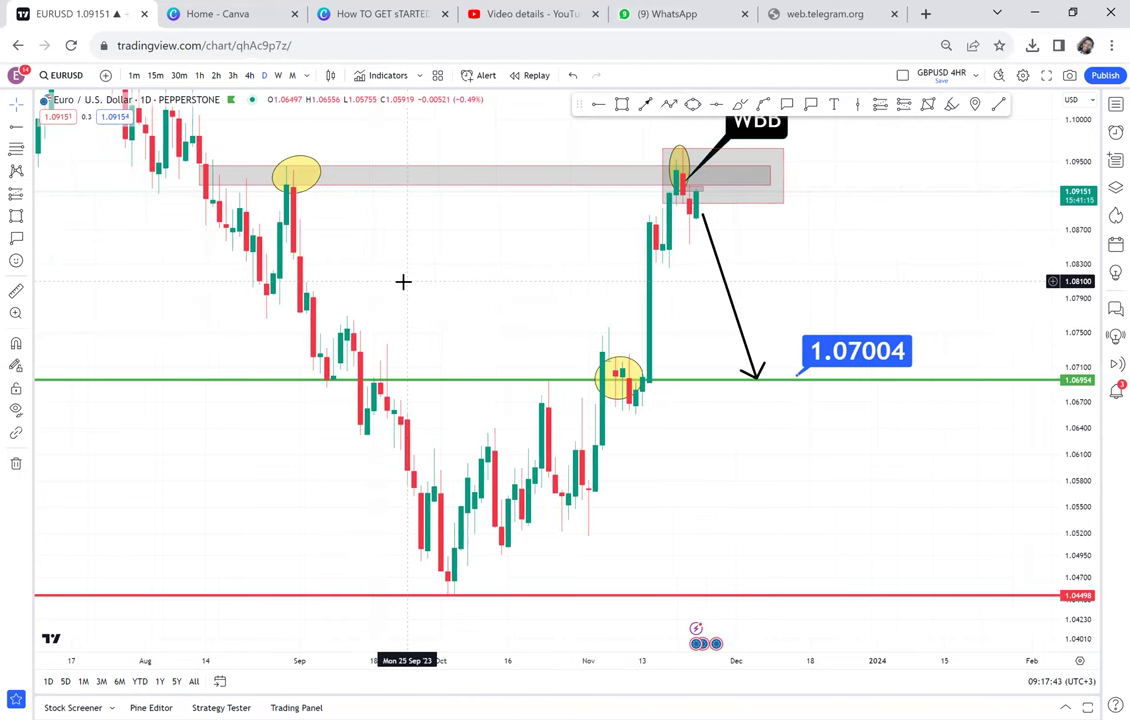
left_click_drag(405, 284, 383, 306)
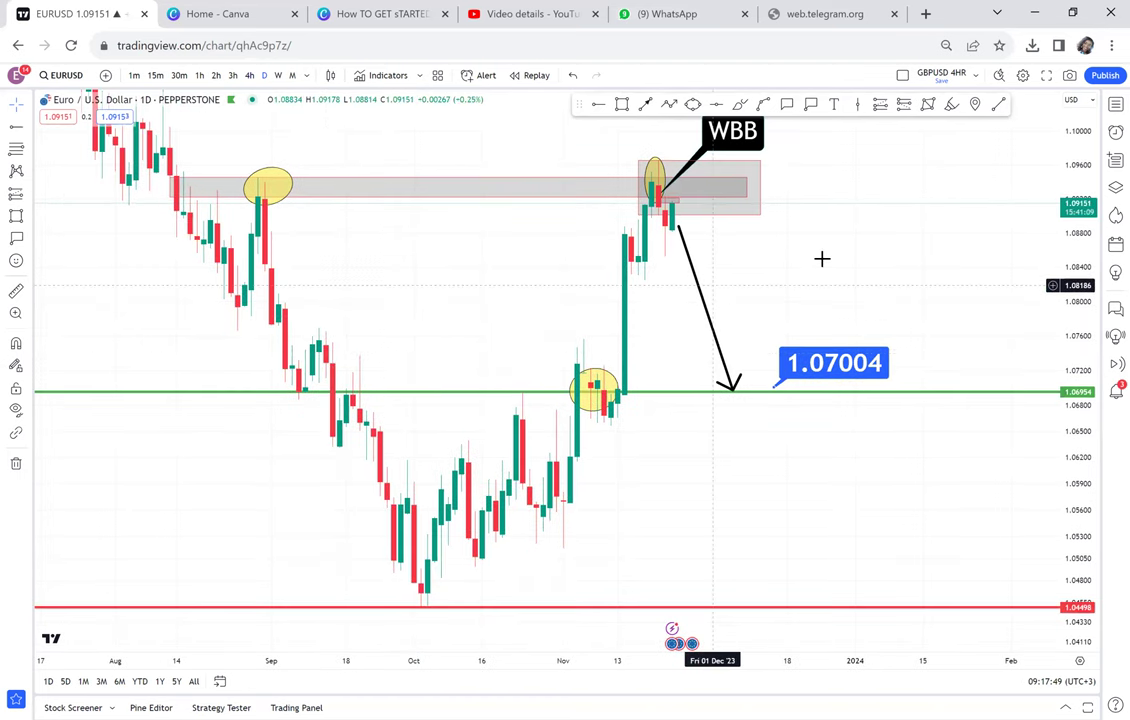
left_click_drag(821, 252, 827, 231)
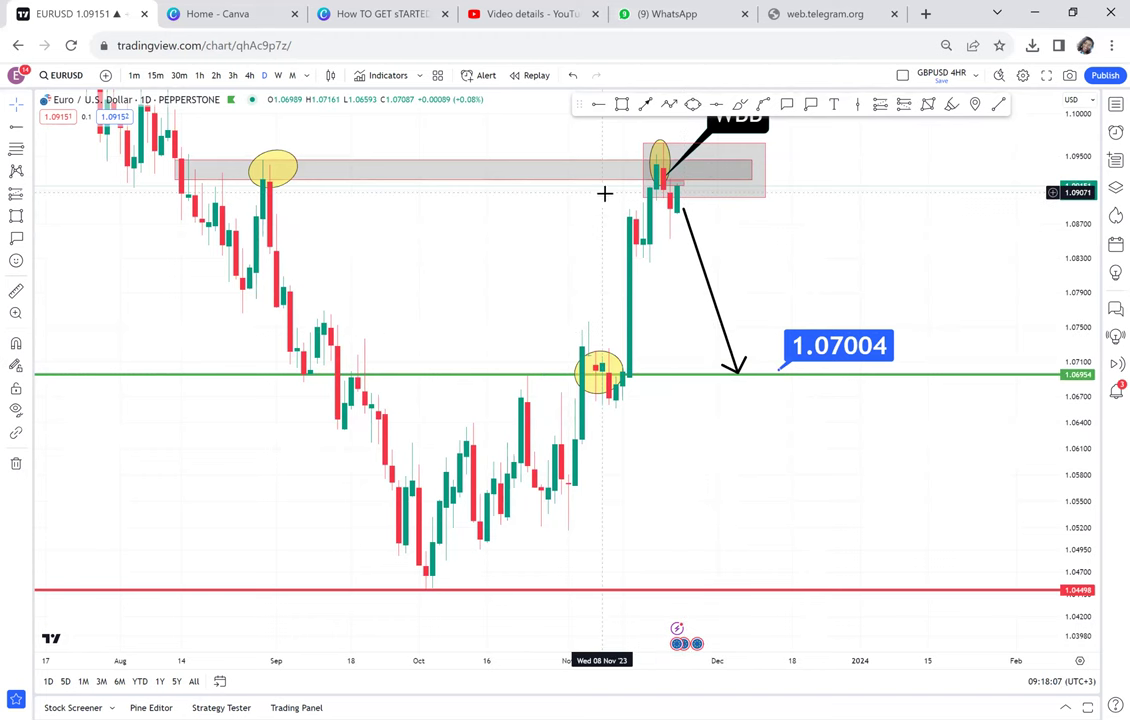
left_click(16, 291)
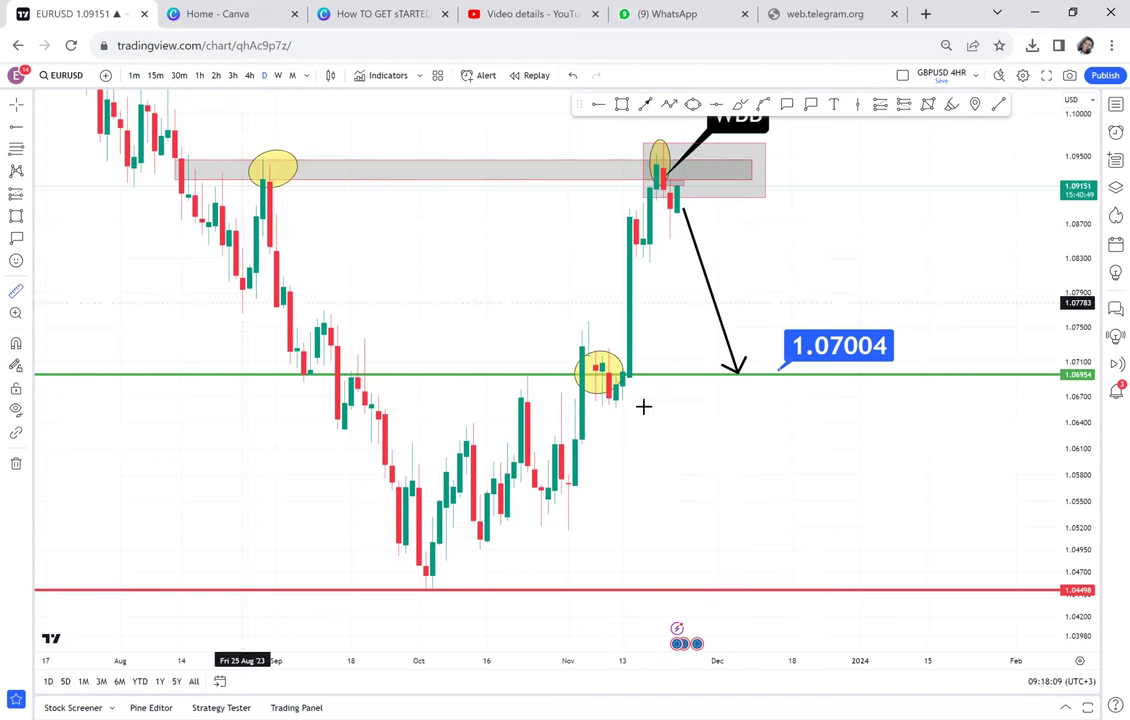
left_click(597, 380)
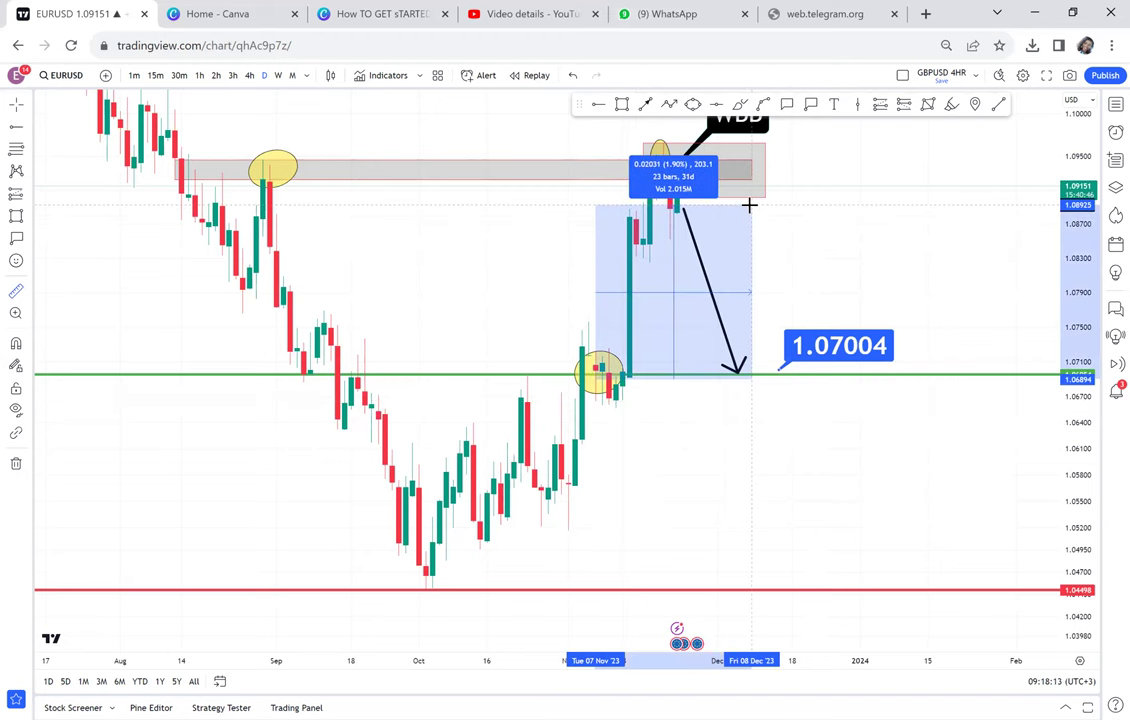
left_click(749, 204)
left_click(800, 217)
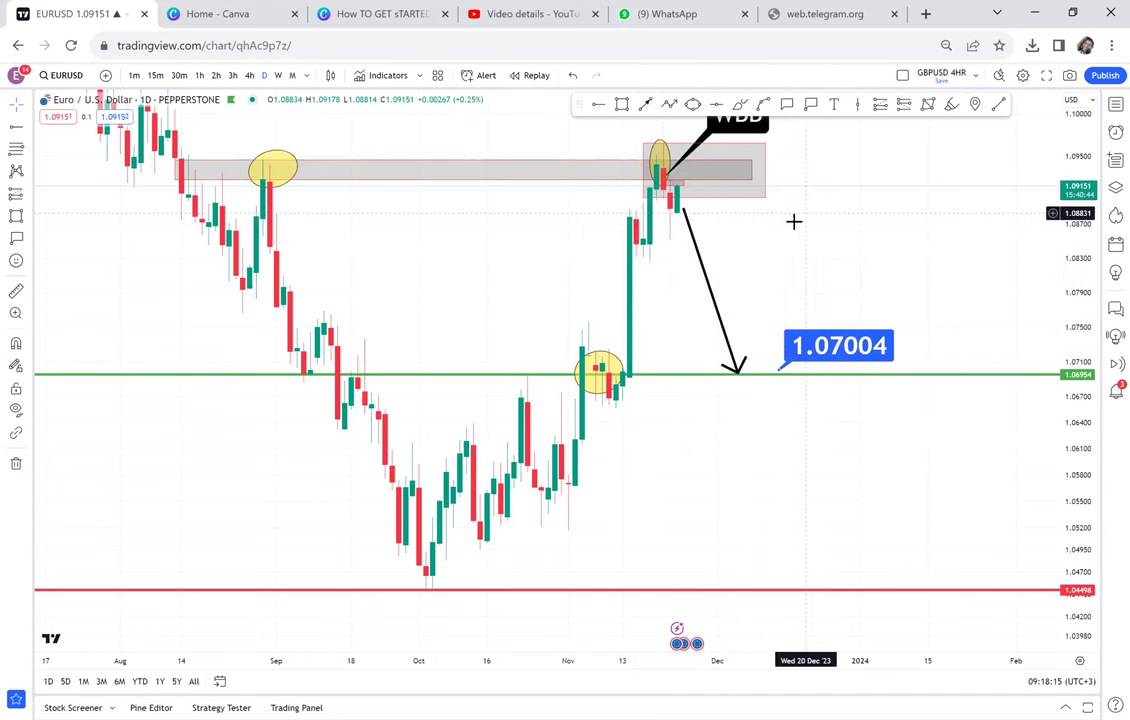
Step: Measure the potential drop from about 1.0914 beside the latest candle down to the green midpoint line
left_click(16, 291)
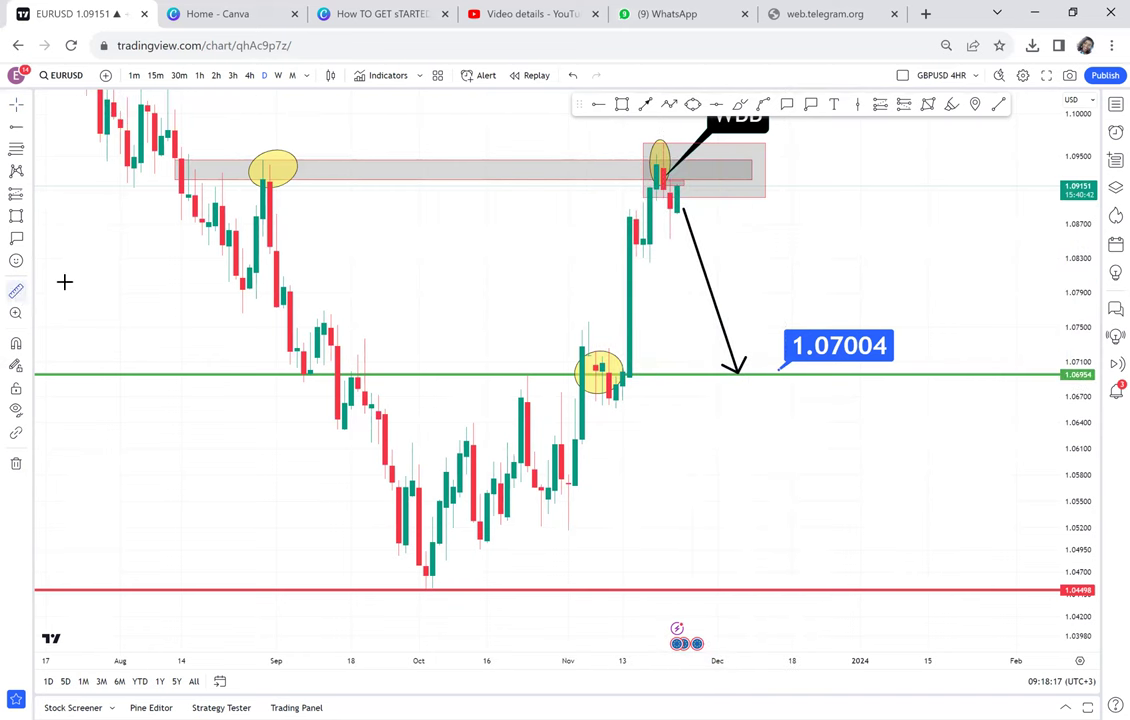
left_click(704, 187)
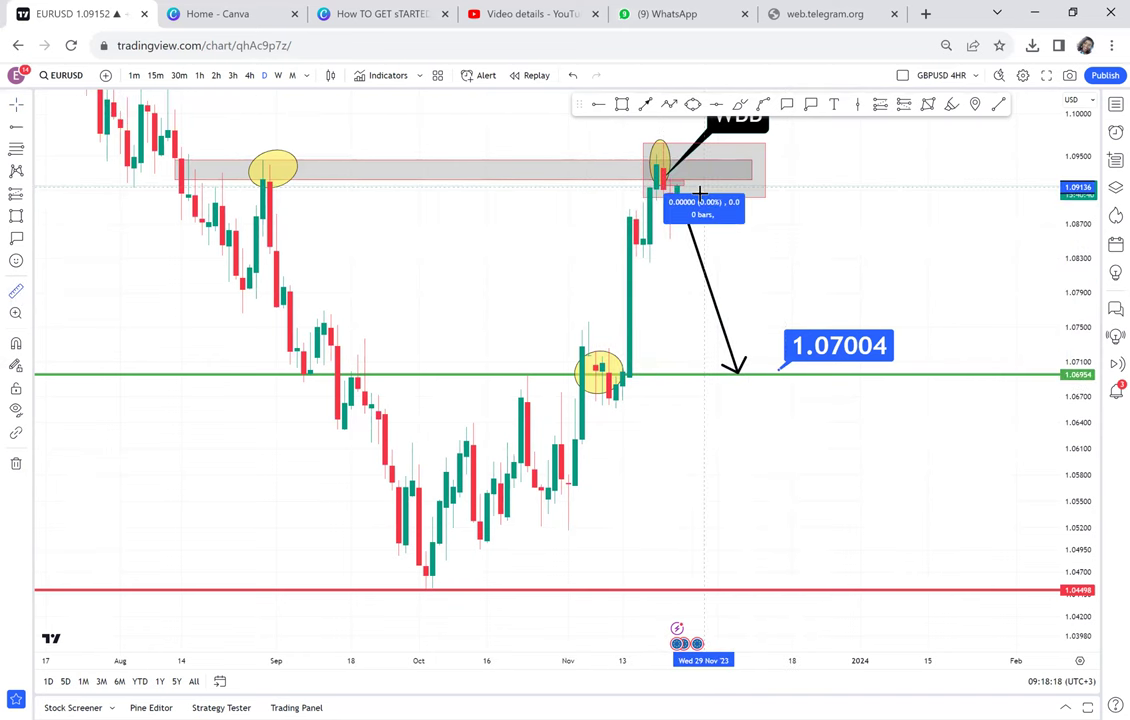
left_click(661, 384)
left_click(783, 314)
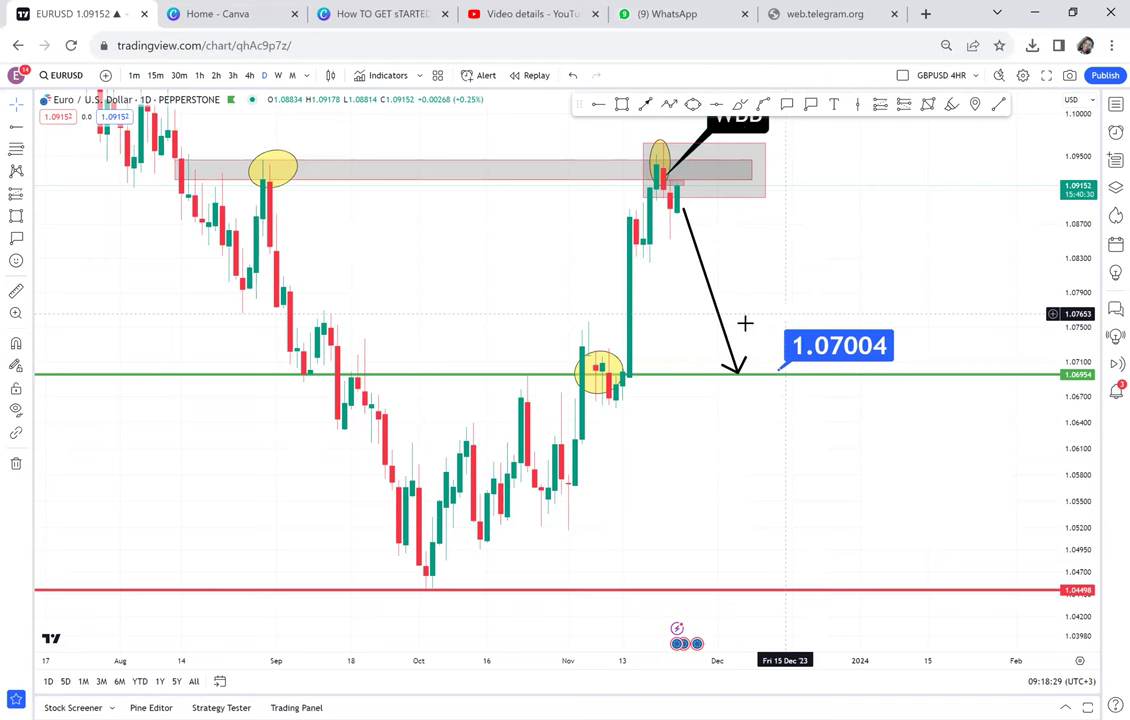
Step: Switch the chart to GBPUSD from the watchlist to examine its daily peak zone and 1.23000 target
left_click_drag(773, 288, 695, 340)
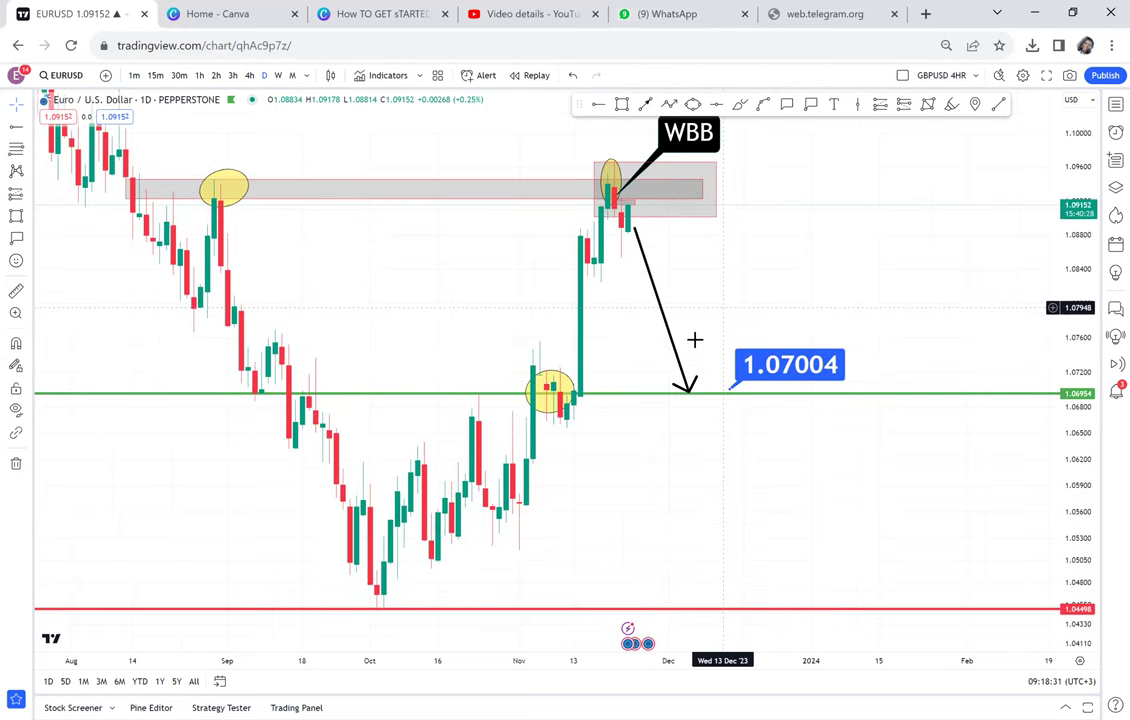
scroll(697, 337, "right", 1)
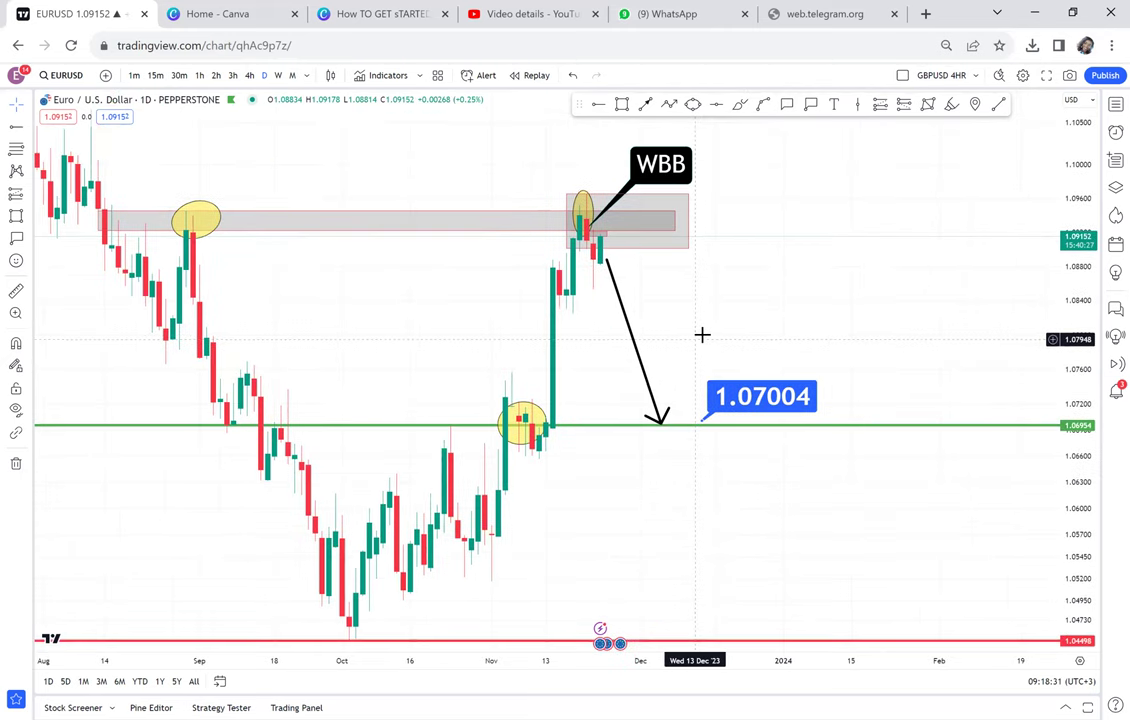
left_click(1115, 105)
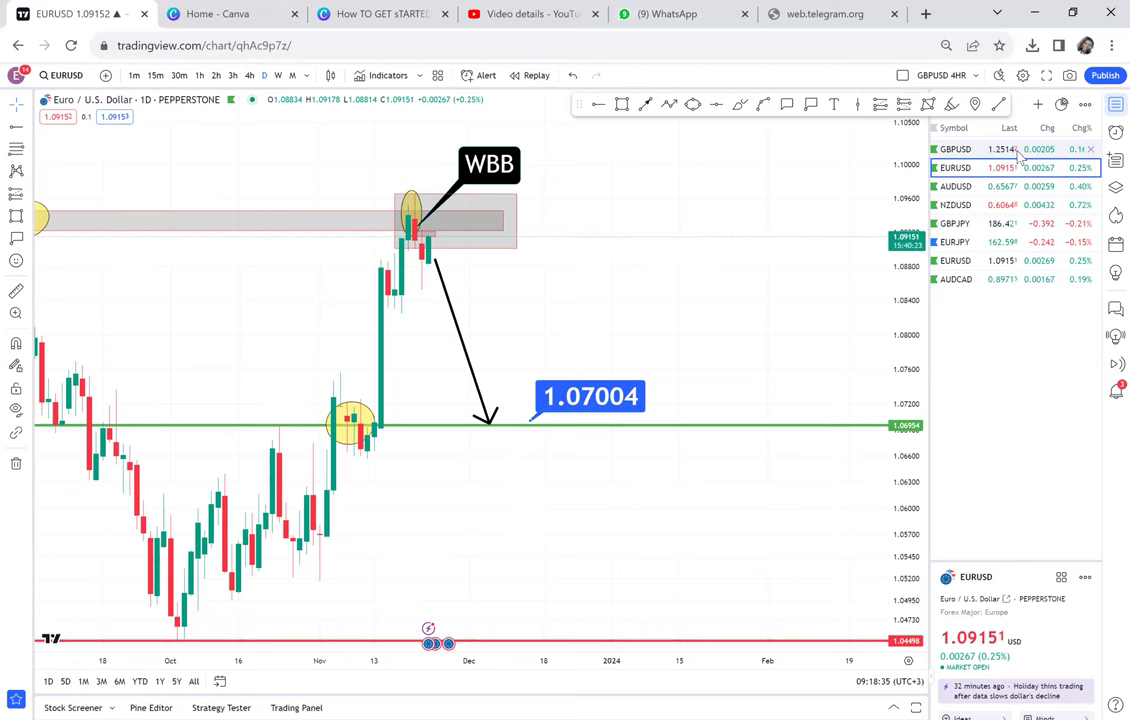
left_click(1018, 153)
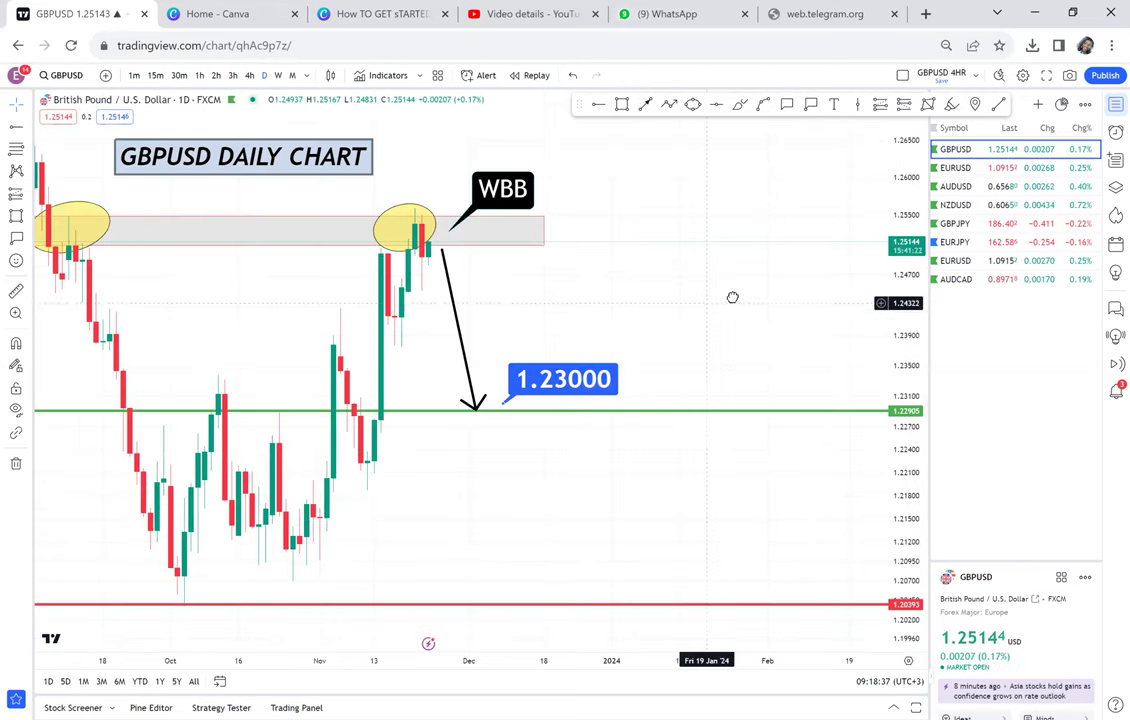
left_click_drag(733, 297, 905, 297)
scroll(627, 268, "up", 1)
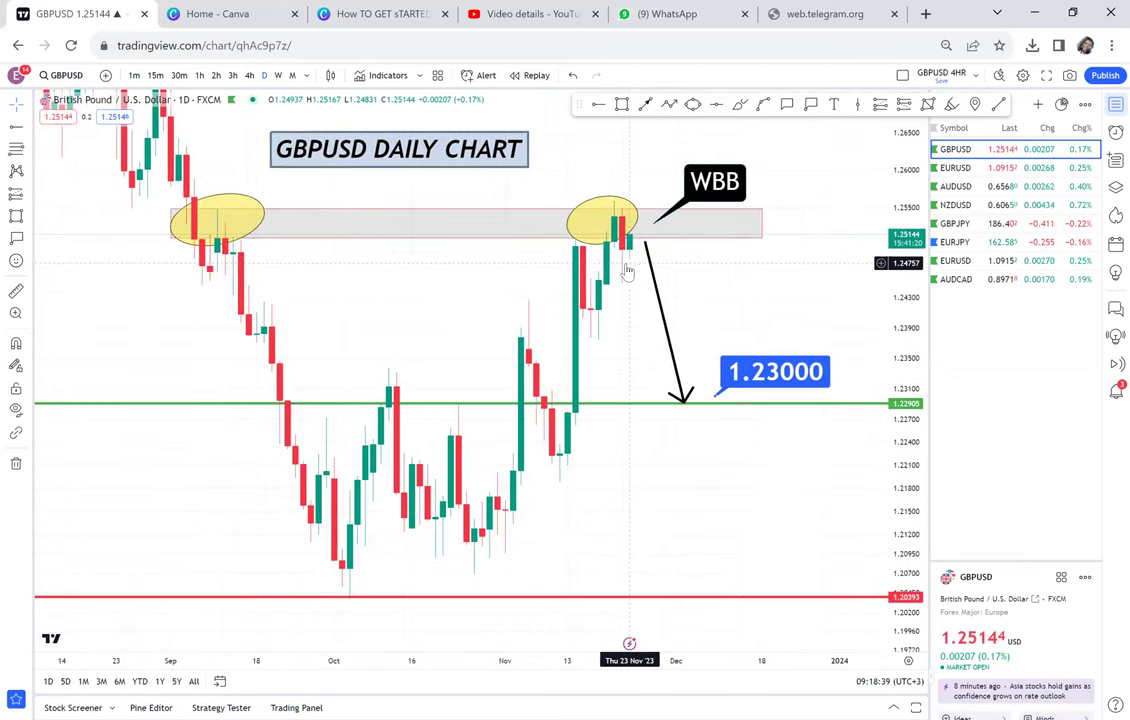
scroll(762, 260, "right", 3)
Step: Move the GBPUSD DAILY CHART title slightly so its anchor sits at 26 September 2023, price 1.26308, and deselect it
left_click(347, 150)
left_click_drag(347, 150, 374, 165)
left_click(465, 313)
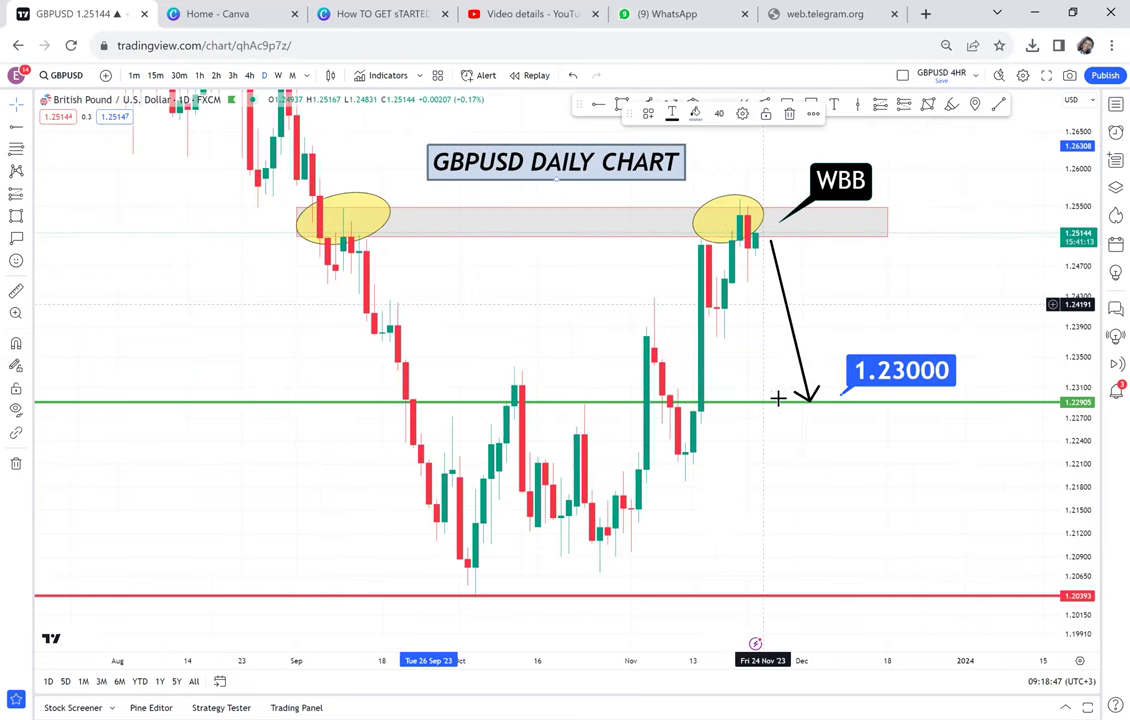
left_click_drag(979, 315, 838, 308)
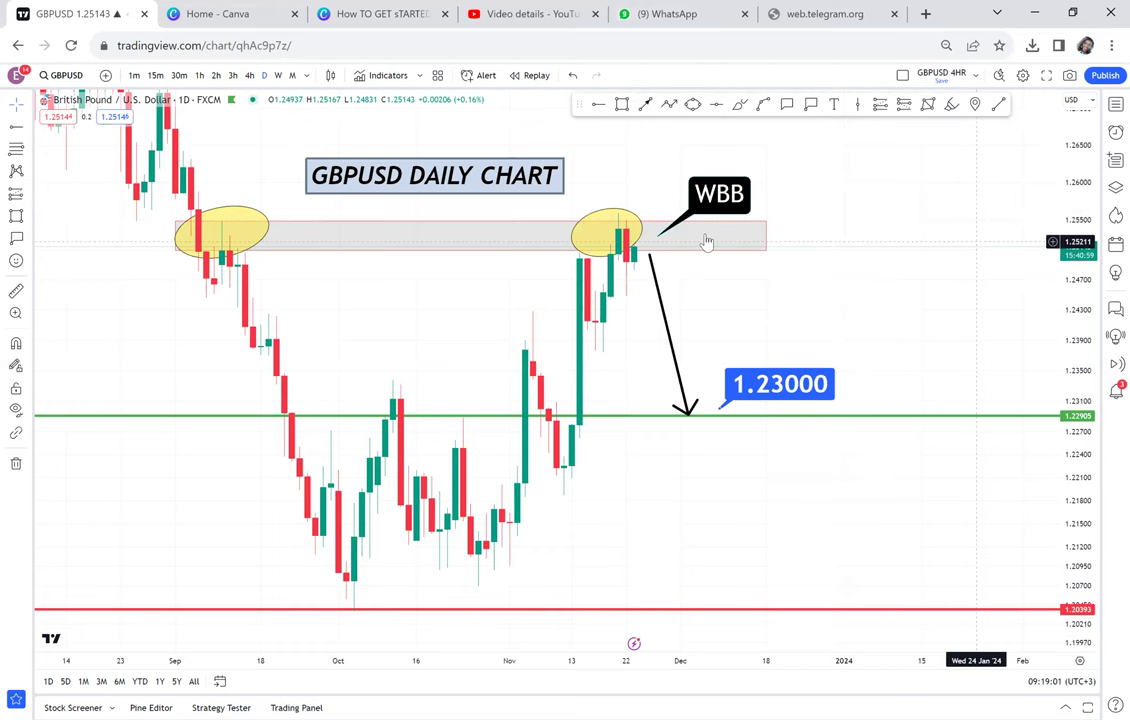
Step: Return to the EURUSD daily chart from the watchlist, hide the watchlist, and review the marked zone and 1.07004 target
left_click(1115, 105)
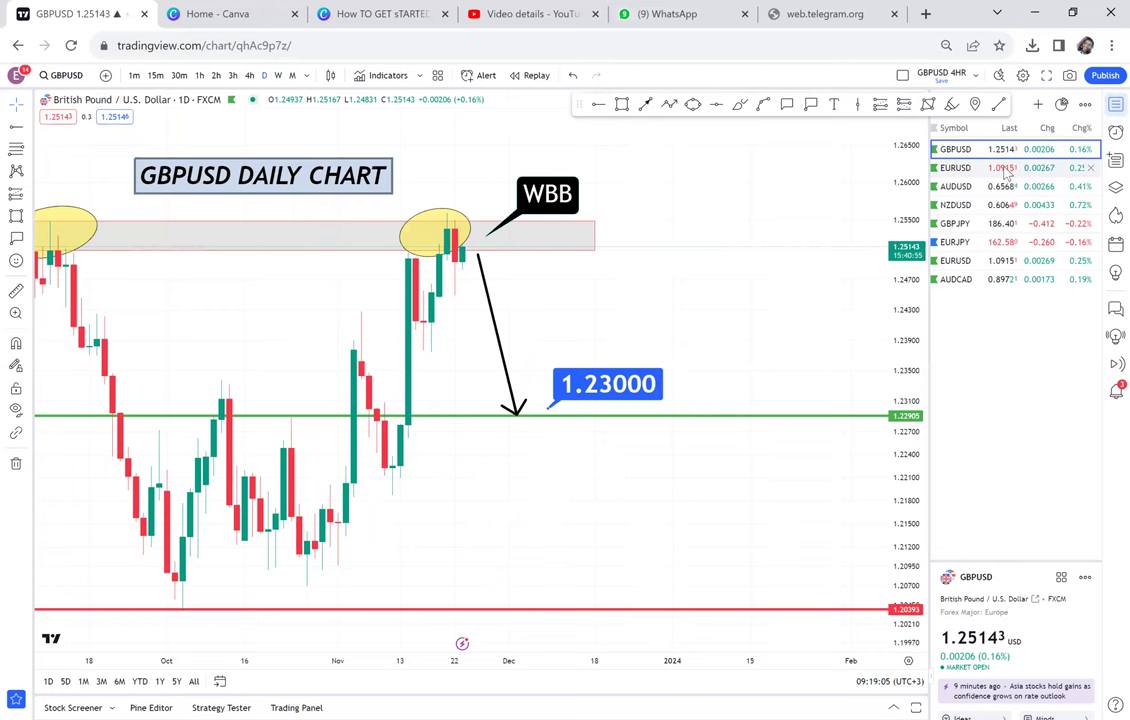
left_click(1003, 168)
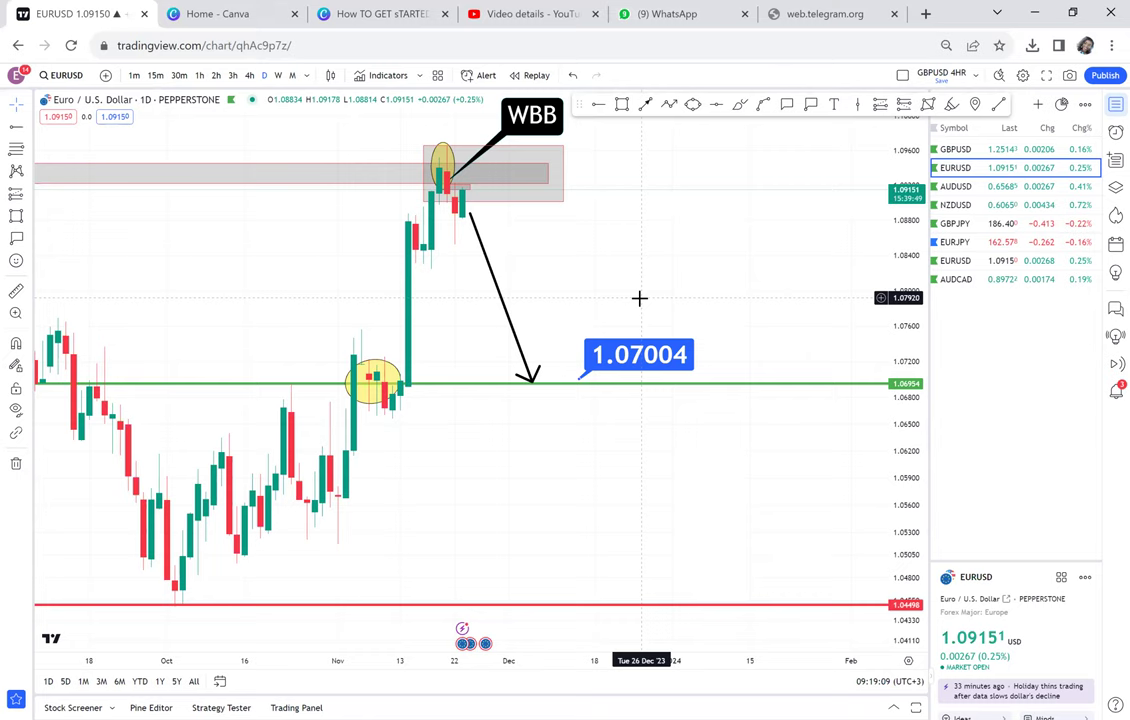
left_click_drag(732, 304, 759, 305)
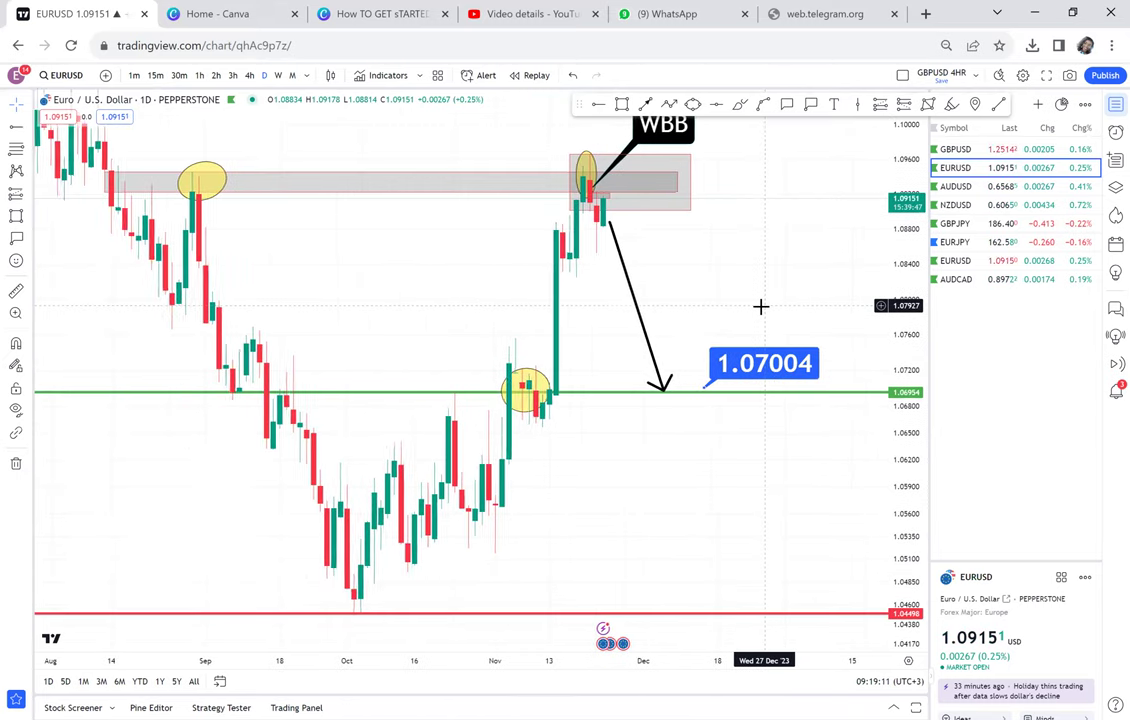
left_click(1110, 106)
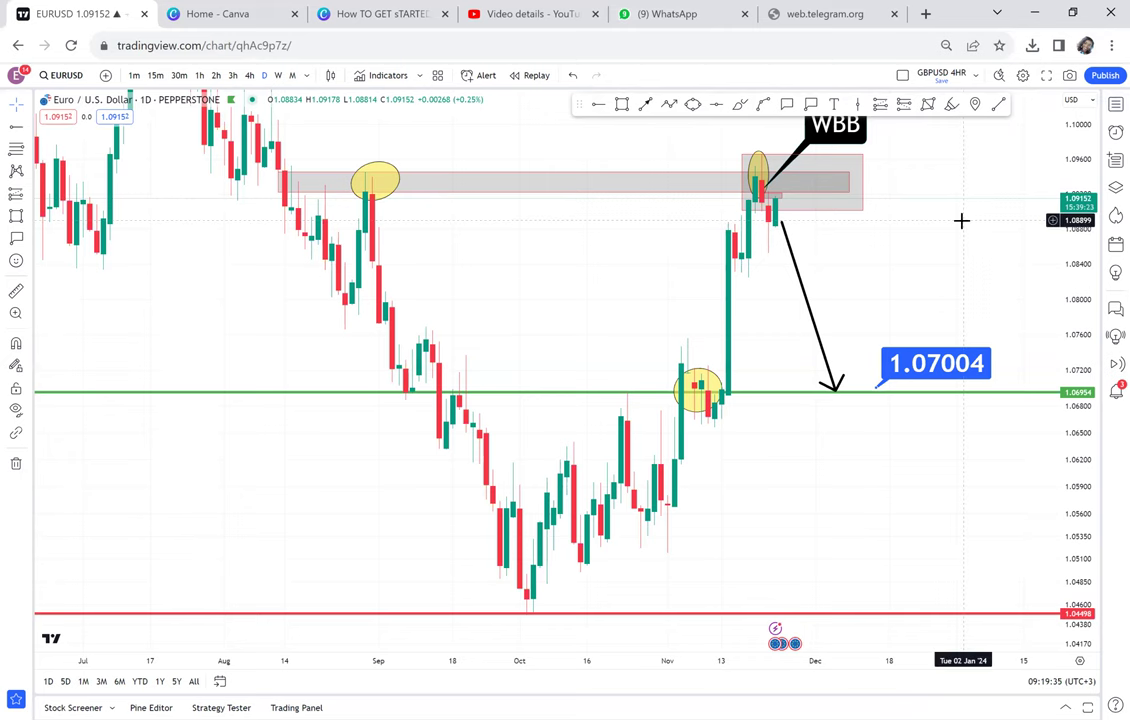
left_click_drag(956, 218, 873, 224)
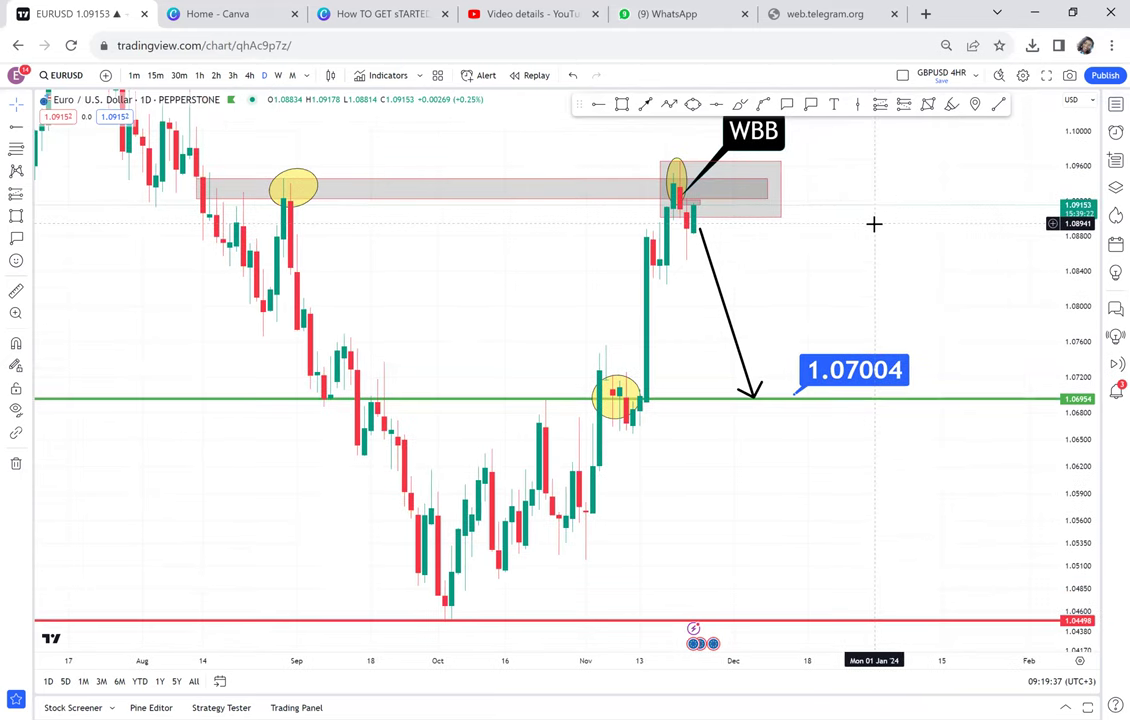